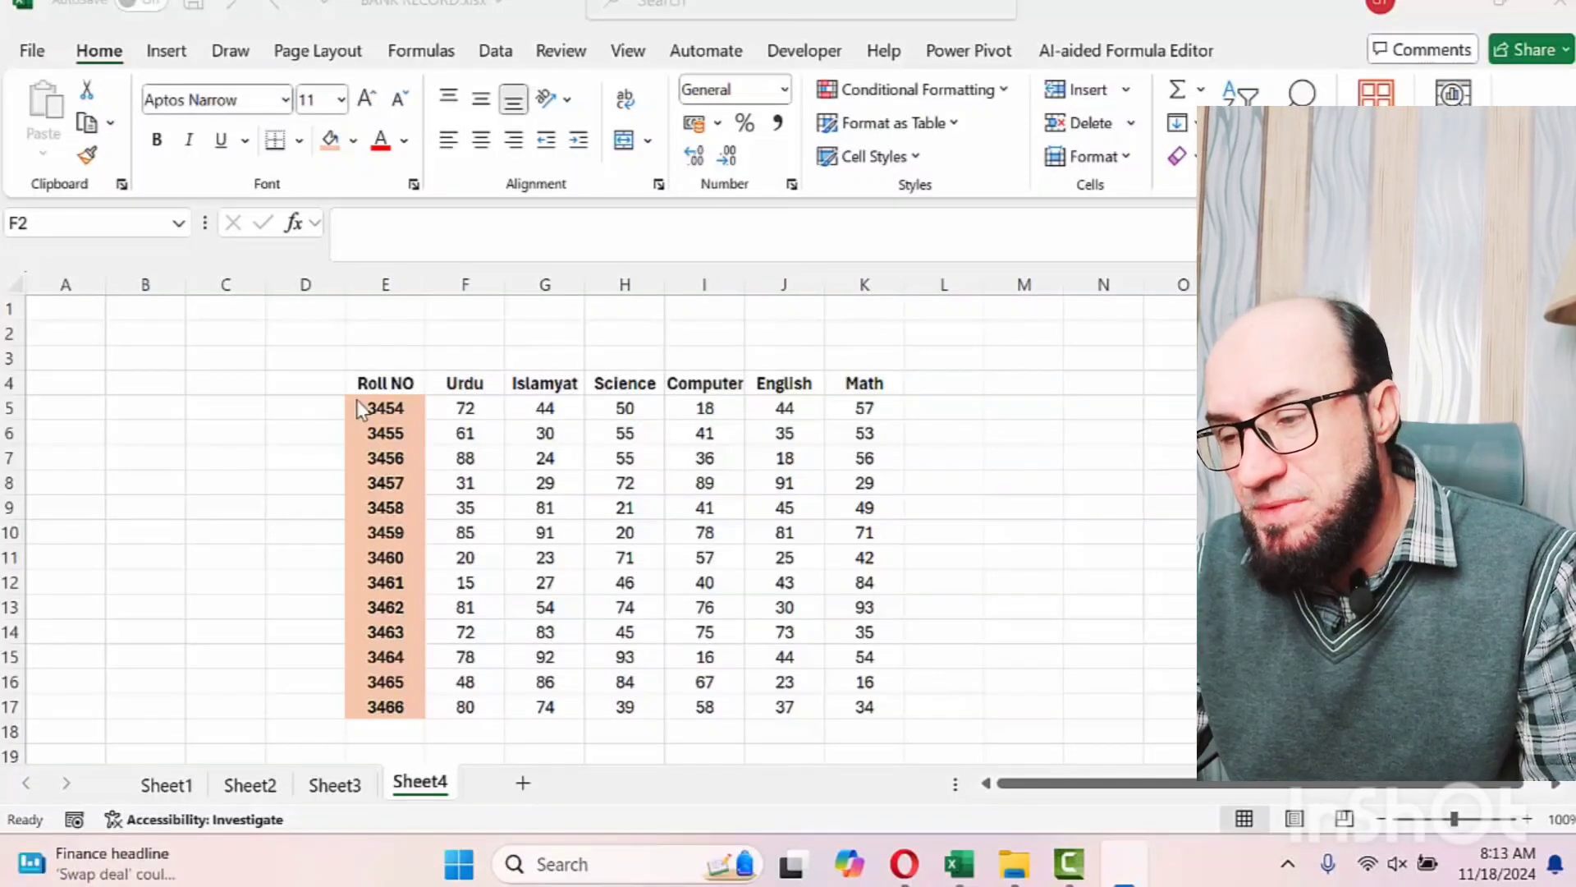
# Select the student marks data from E5 to K17 to examine its extent
pyautogui.click(380, 386)
pyautogui.press('Down')
pyautogui.hotkey('ctrl', 'shift', 'Right')
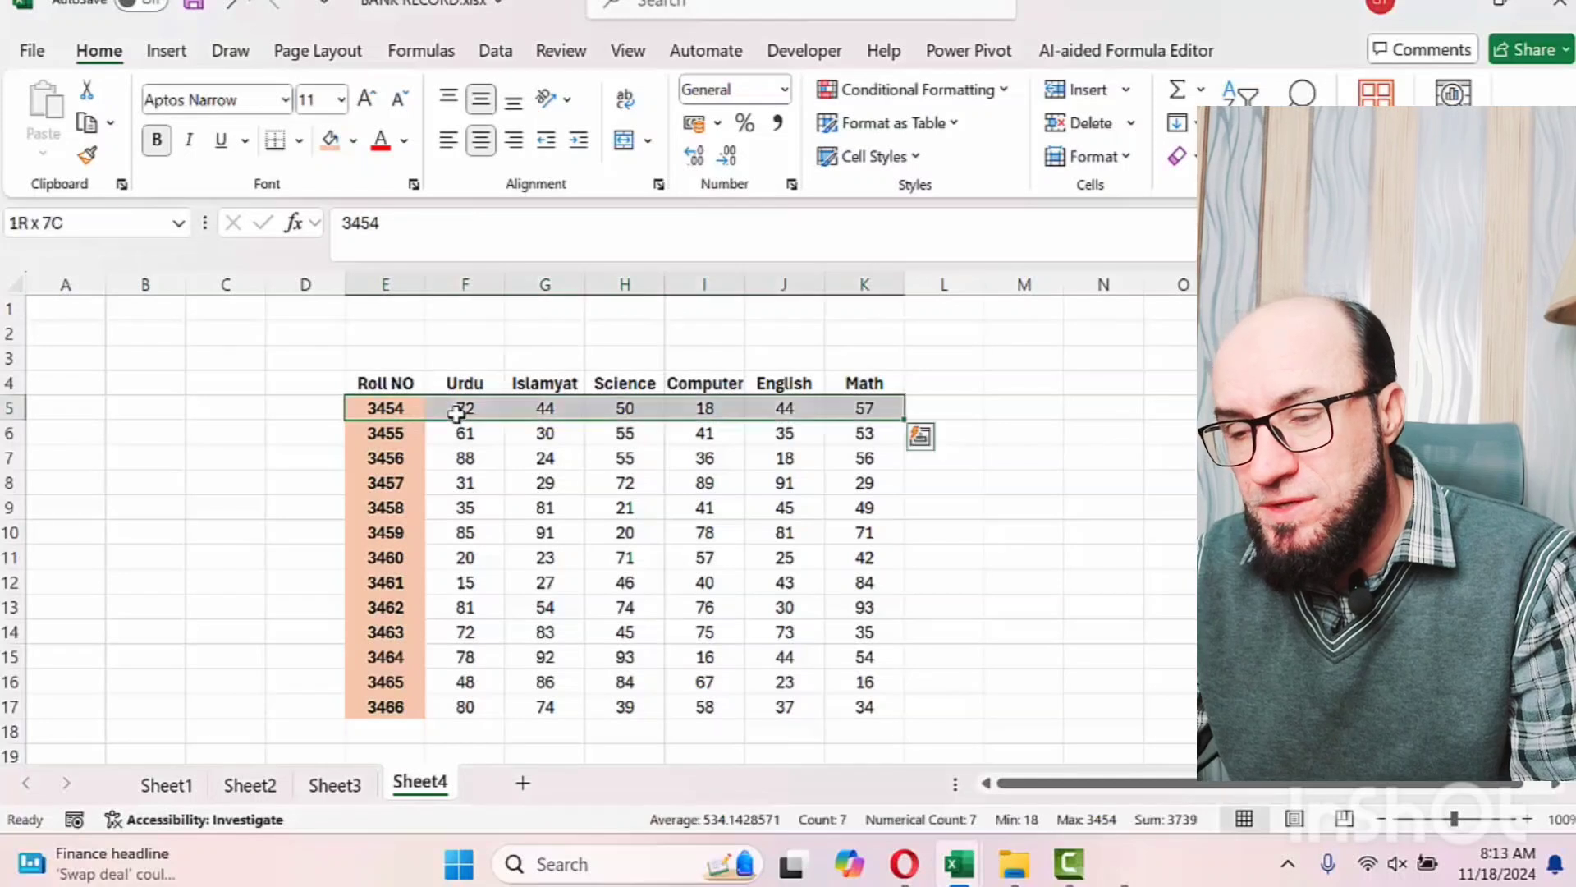
pyautogui.hotkey('ctrl', 'shift', 'Down')
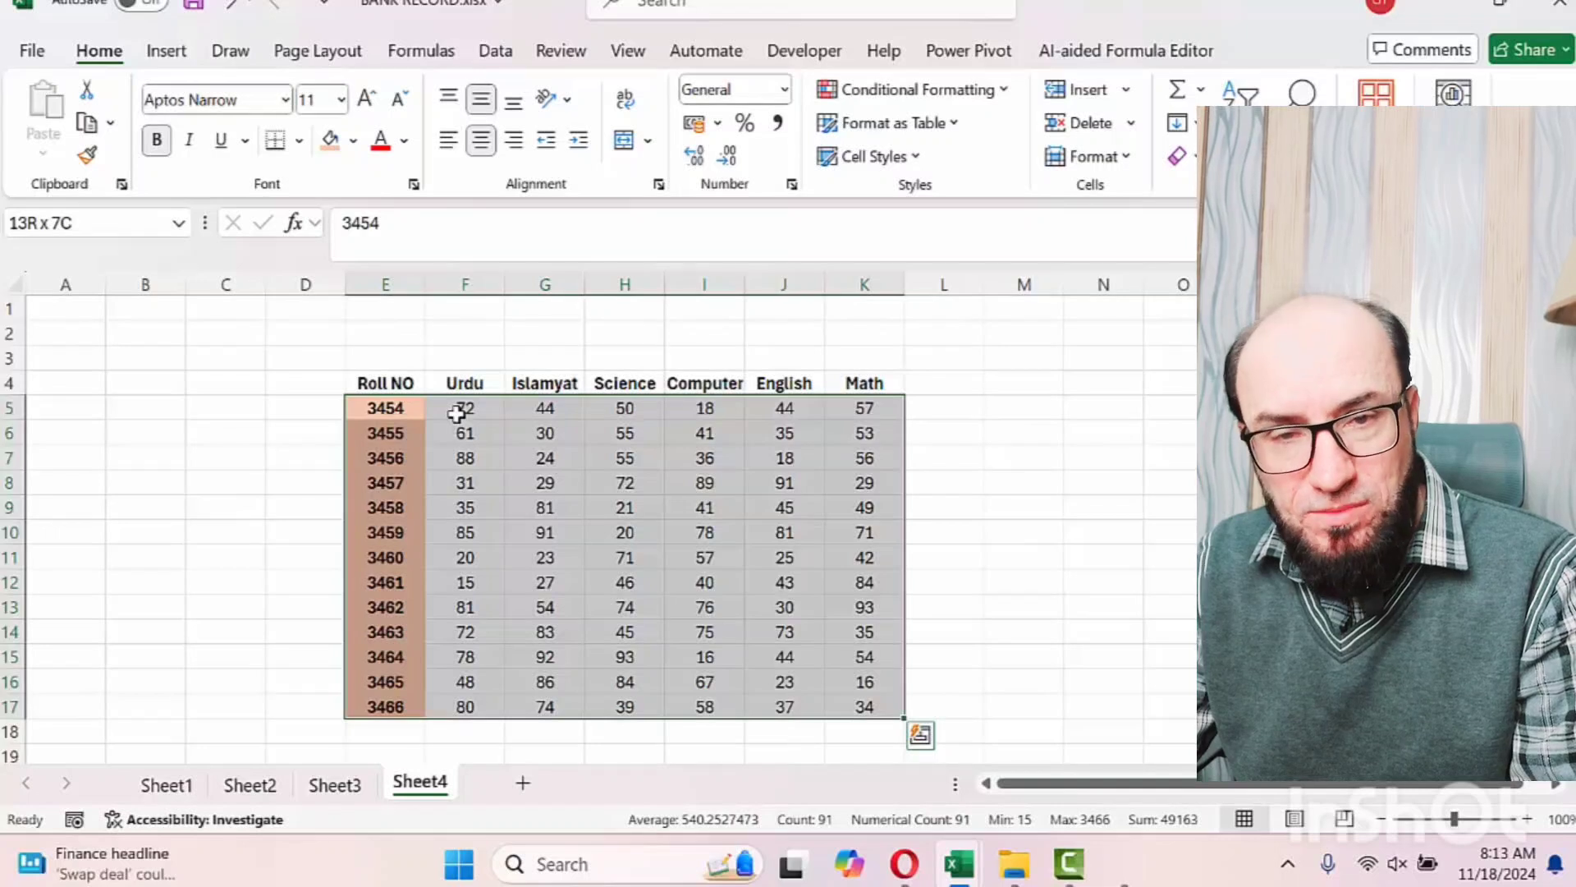
# Enter =INDEX(E5:E17,10) in cell F2 to return the tenth roll number
pyautogui.press('Up')
pyautogui.press('Up')
pyautogui.press('Up')
pyautogui.press('Up')
pyautogui.press('Right')
pyautogui.press('Down')
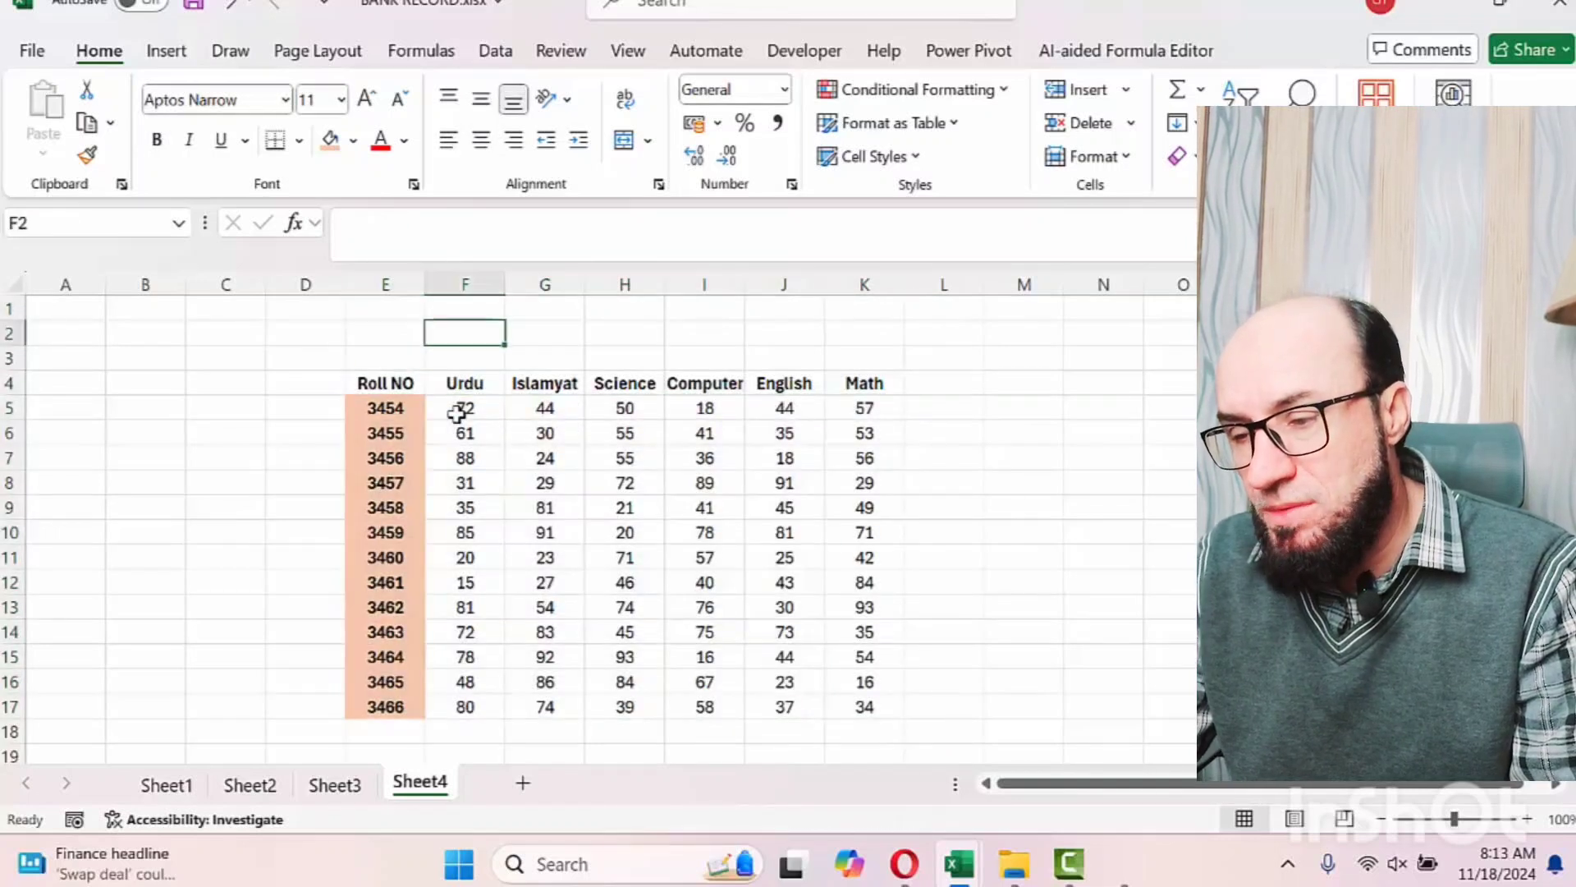
pyautogui.write('=ind')
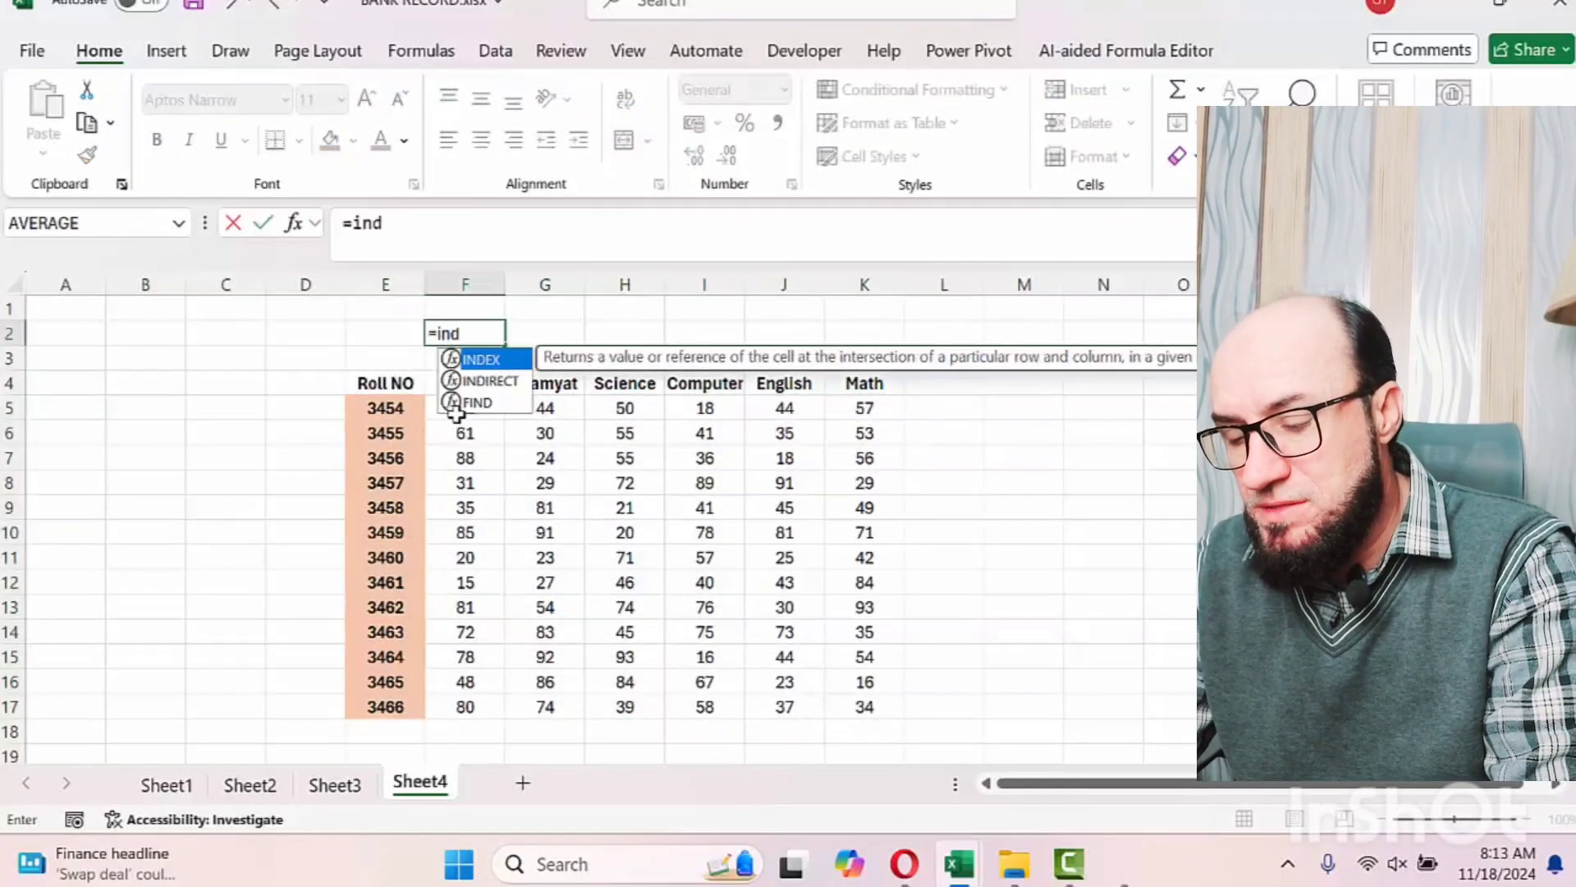
pyautogui.write('ex(')
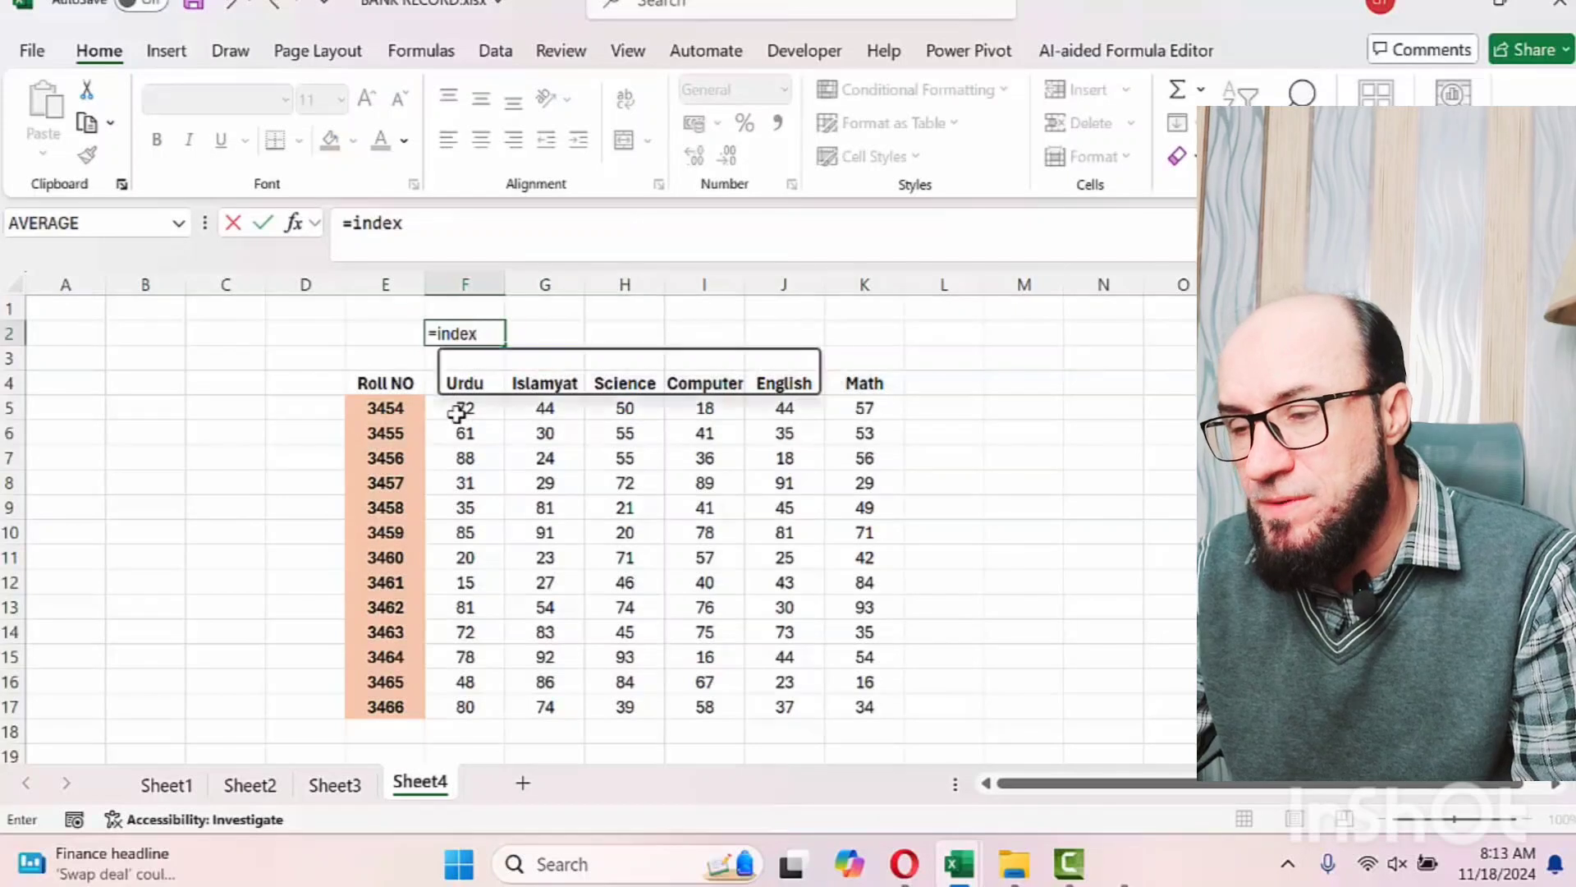
pyautogui.press('Down')
pyautogui.press('Down')
pyautogui.press('Down')
pyautogui.press('Left')
pyautogui.hotkey('ctrl', 'shift', 'Down')
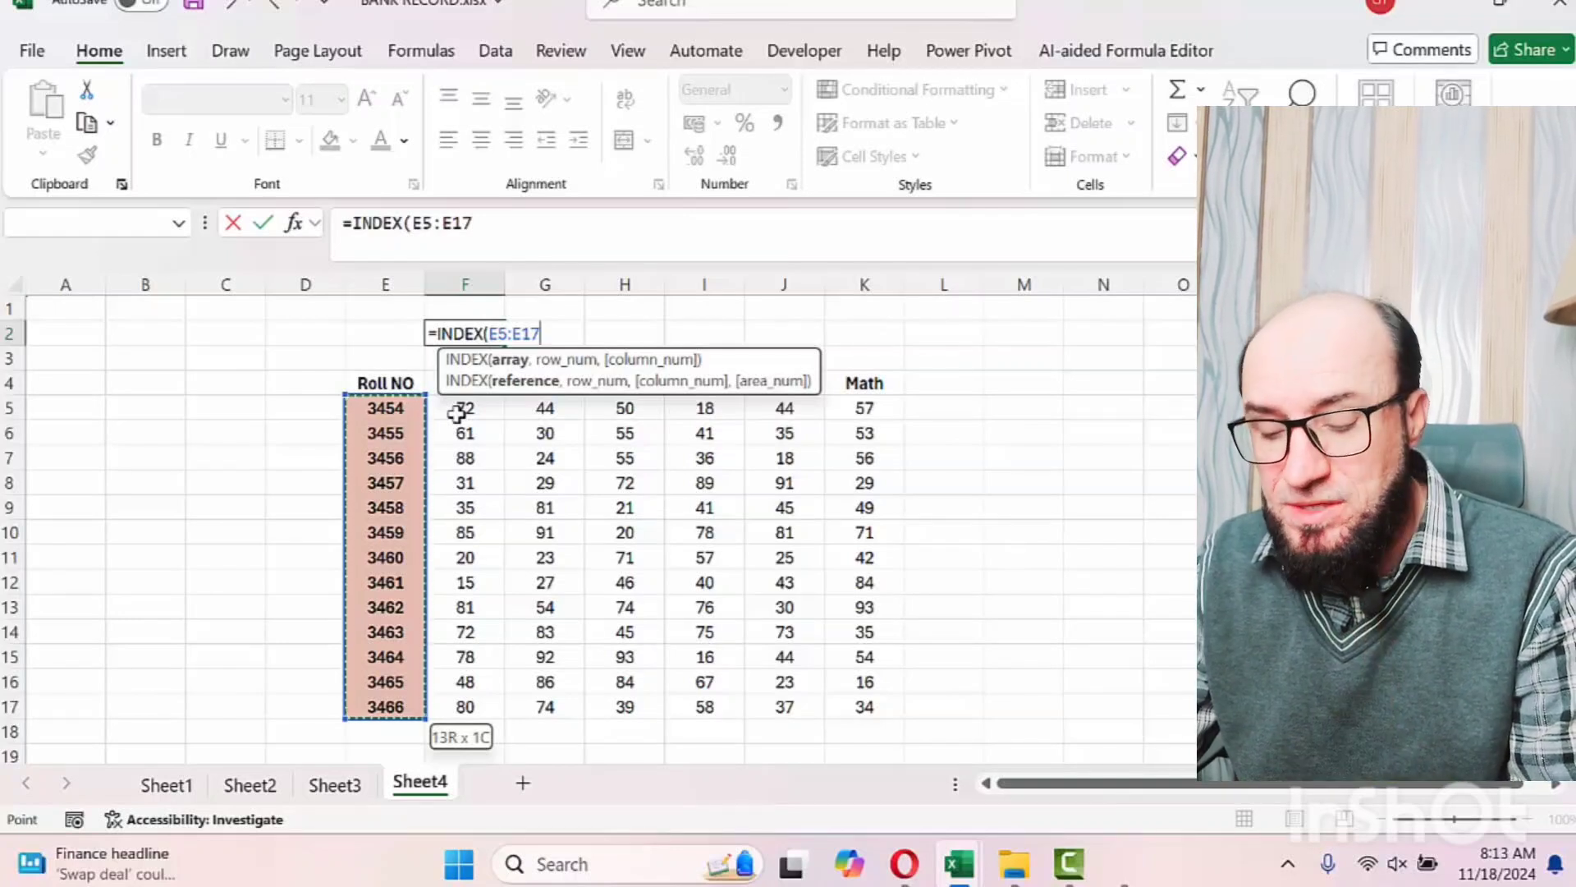
pyautogui.write(',10')
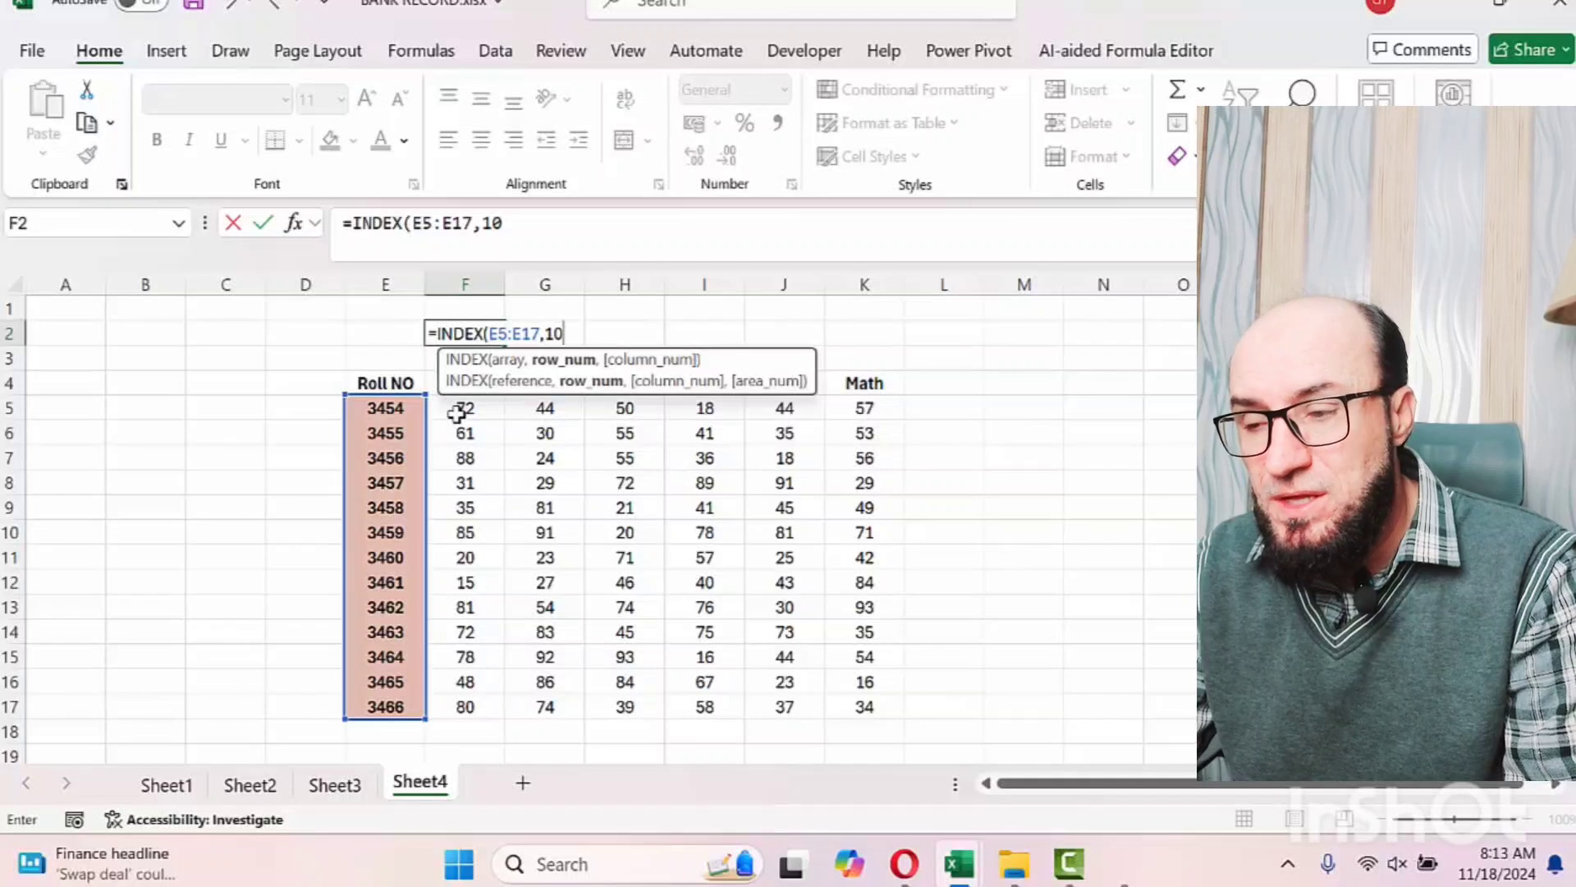
pyautogui.hotkey('ctrl', 'Return')
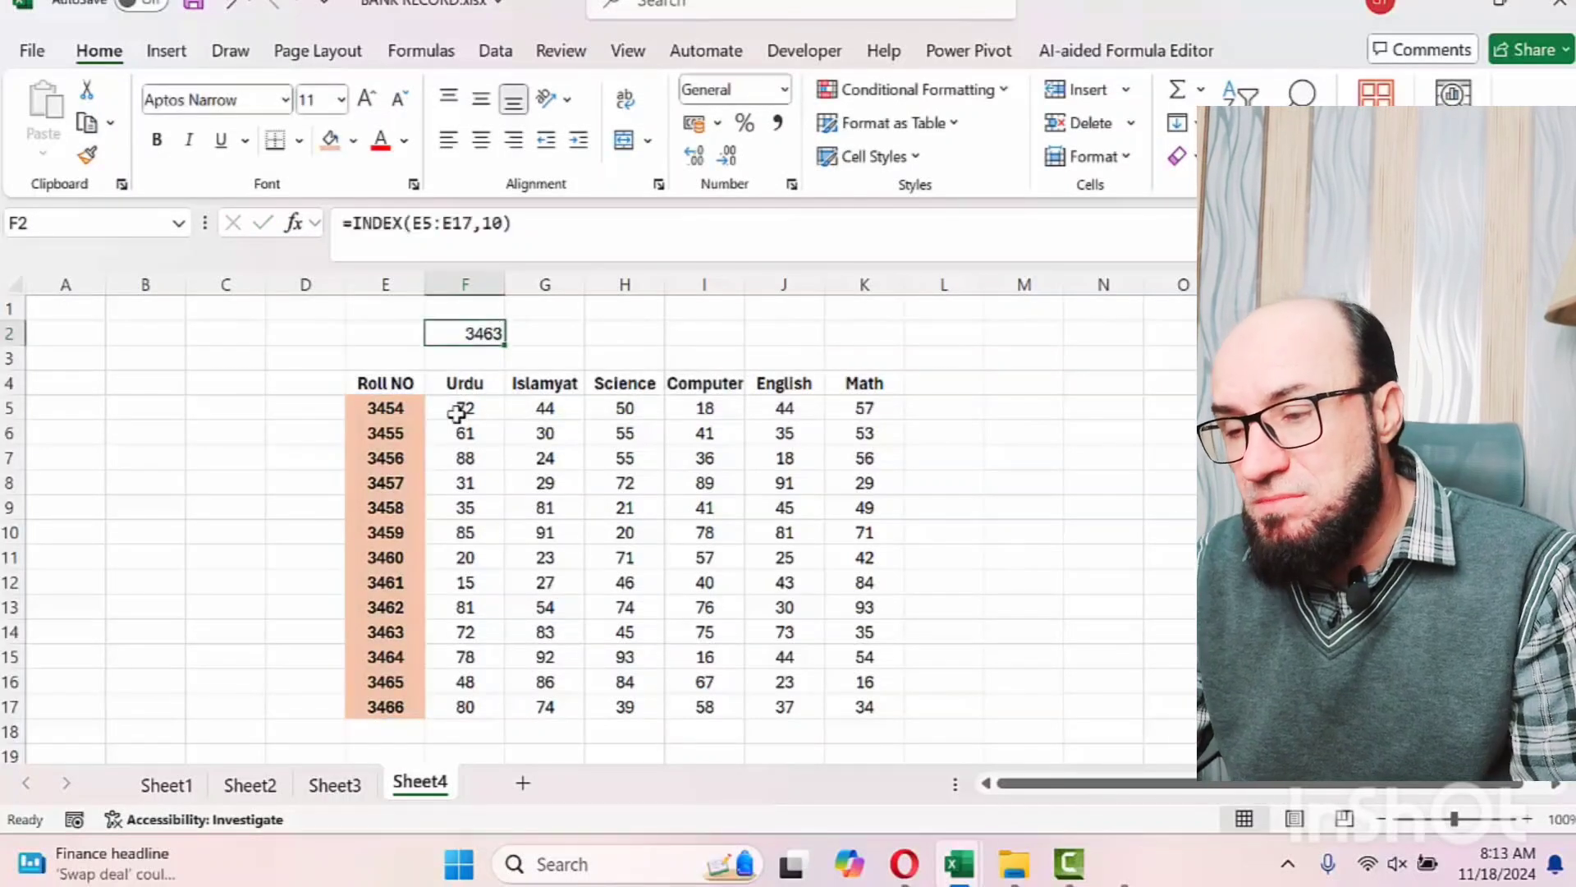
# Format cell F2 as bold with a font size of 16
pyautogui.click(367, 98)
pyautogui.click(367, 98)
pyautogui.click(367, 98)
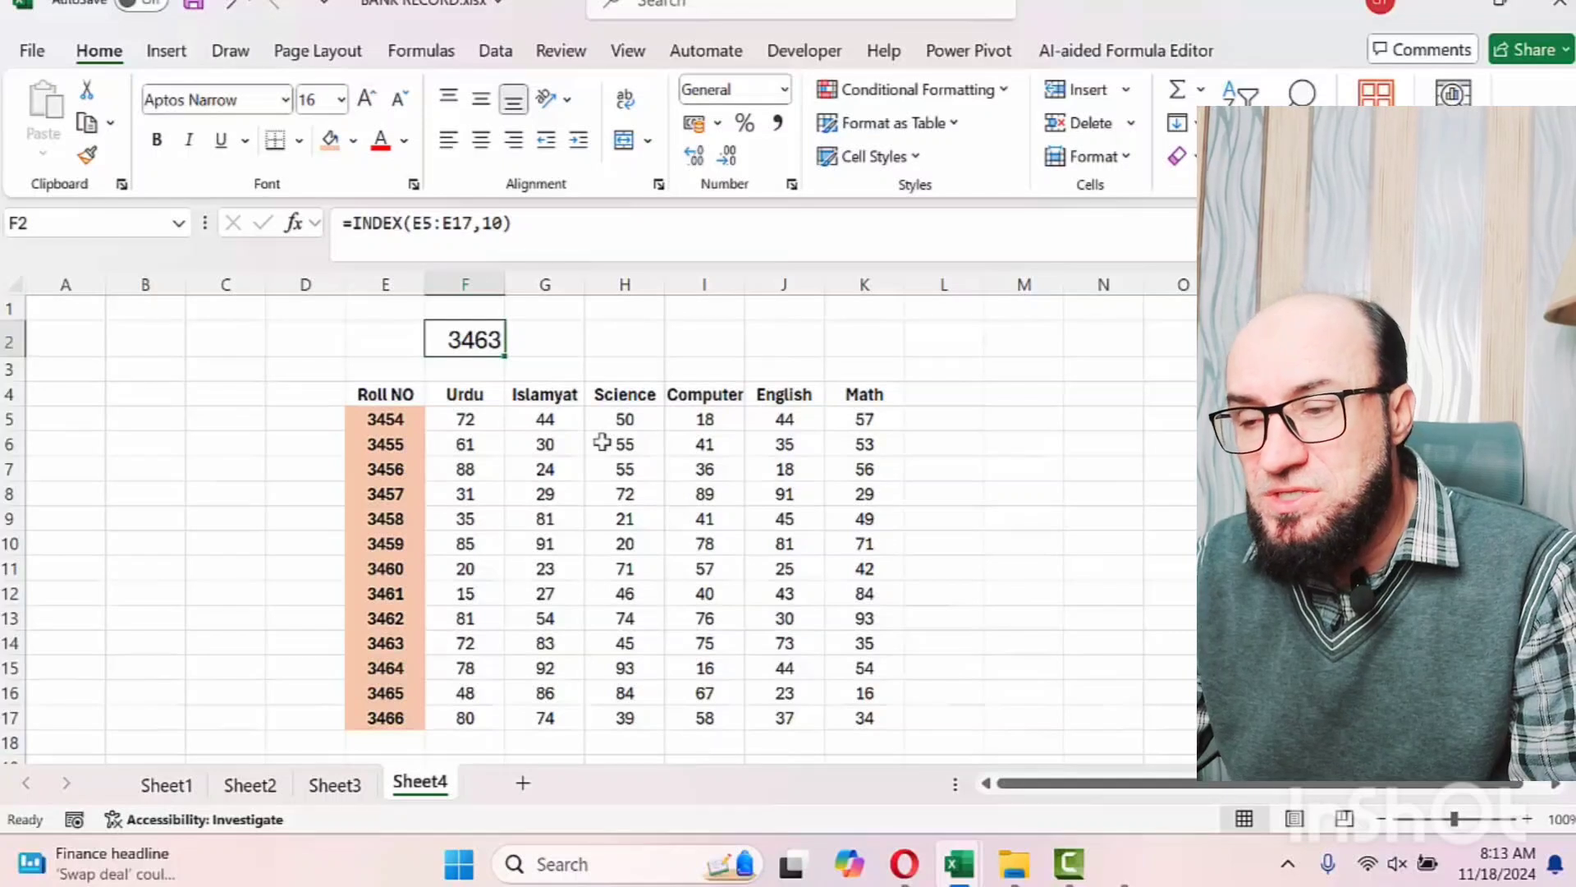
pyautogui.hotkey('ctrl', 'b')
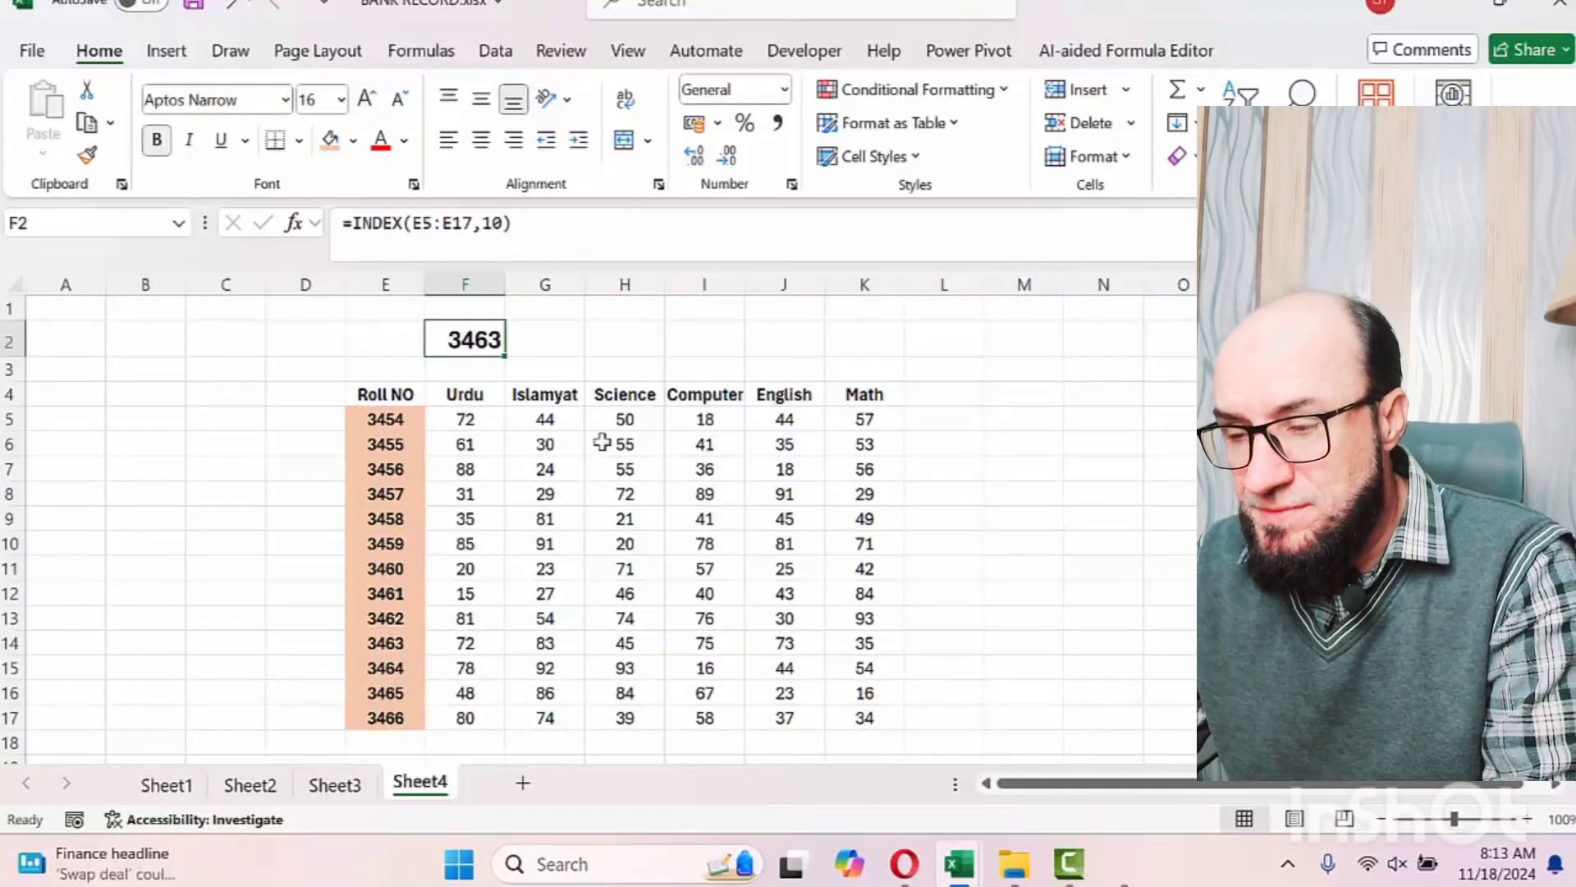
# Extend the array in F2's INDEX formula to E5:K17 so it covers all subject columns
pyautogui.press('Down')
pyautogui.press('Up')
pyautogui.press('F2')
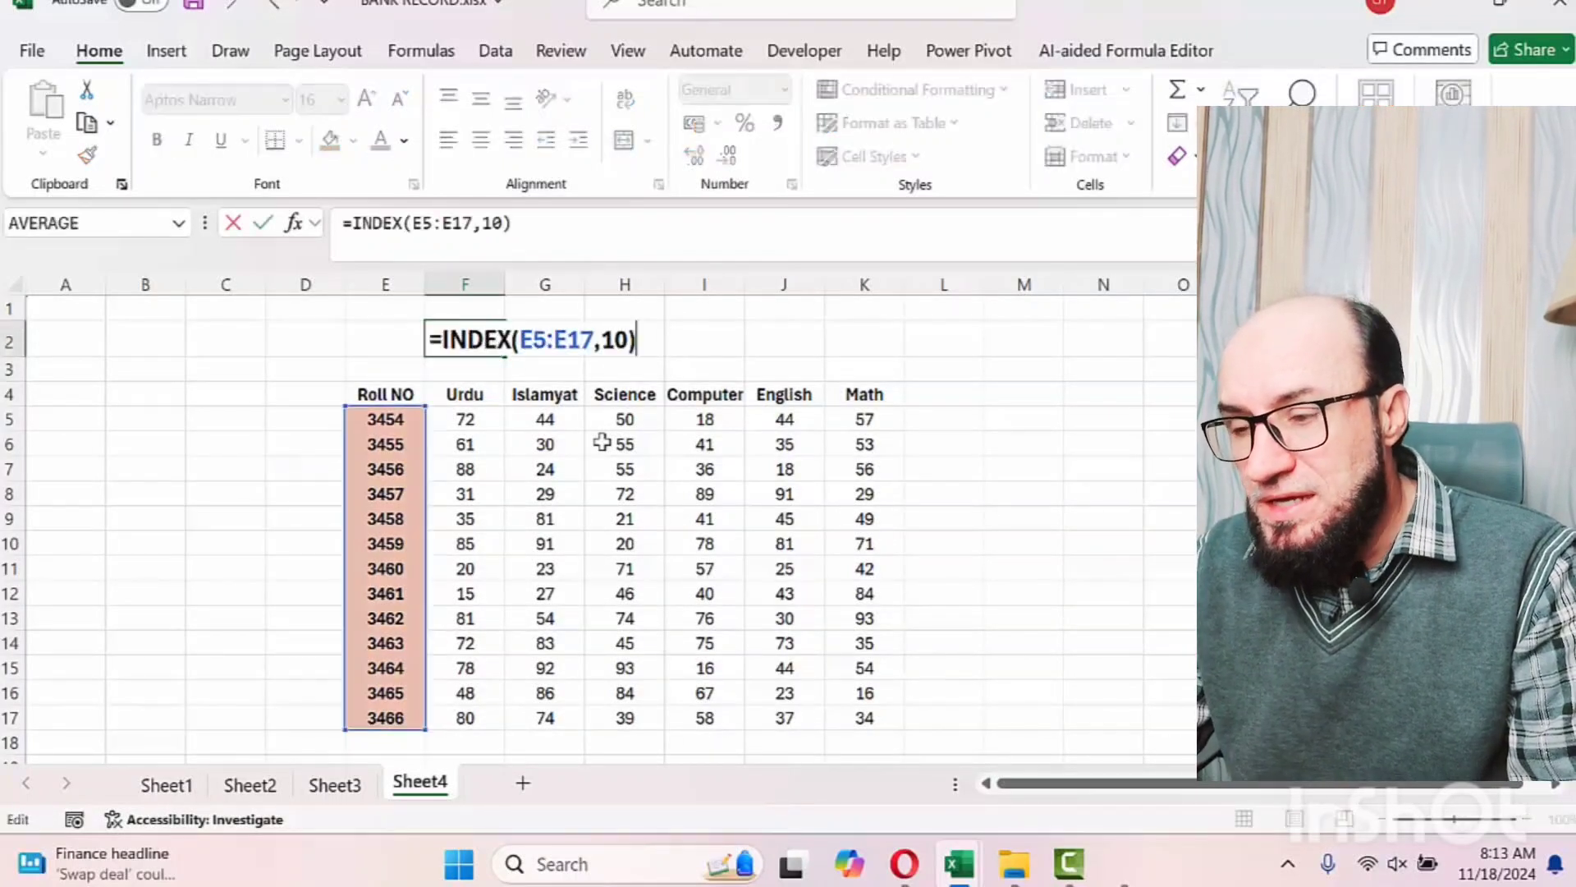
pyautogui.press('Left')
pyautogui.press('Left')
pyautogui.press('Left')
pyautogui.press('Left')
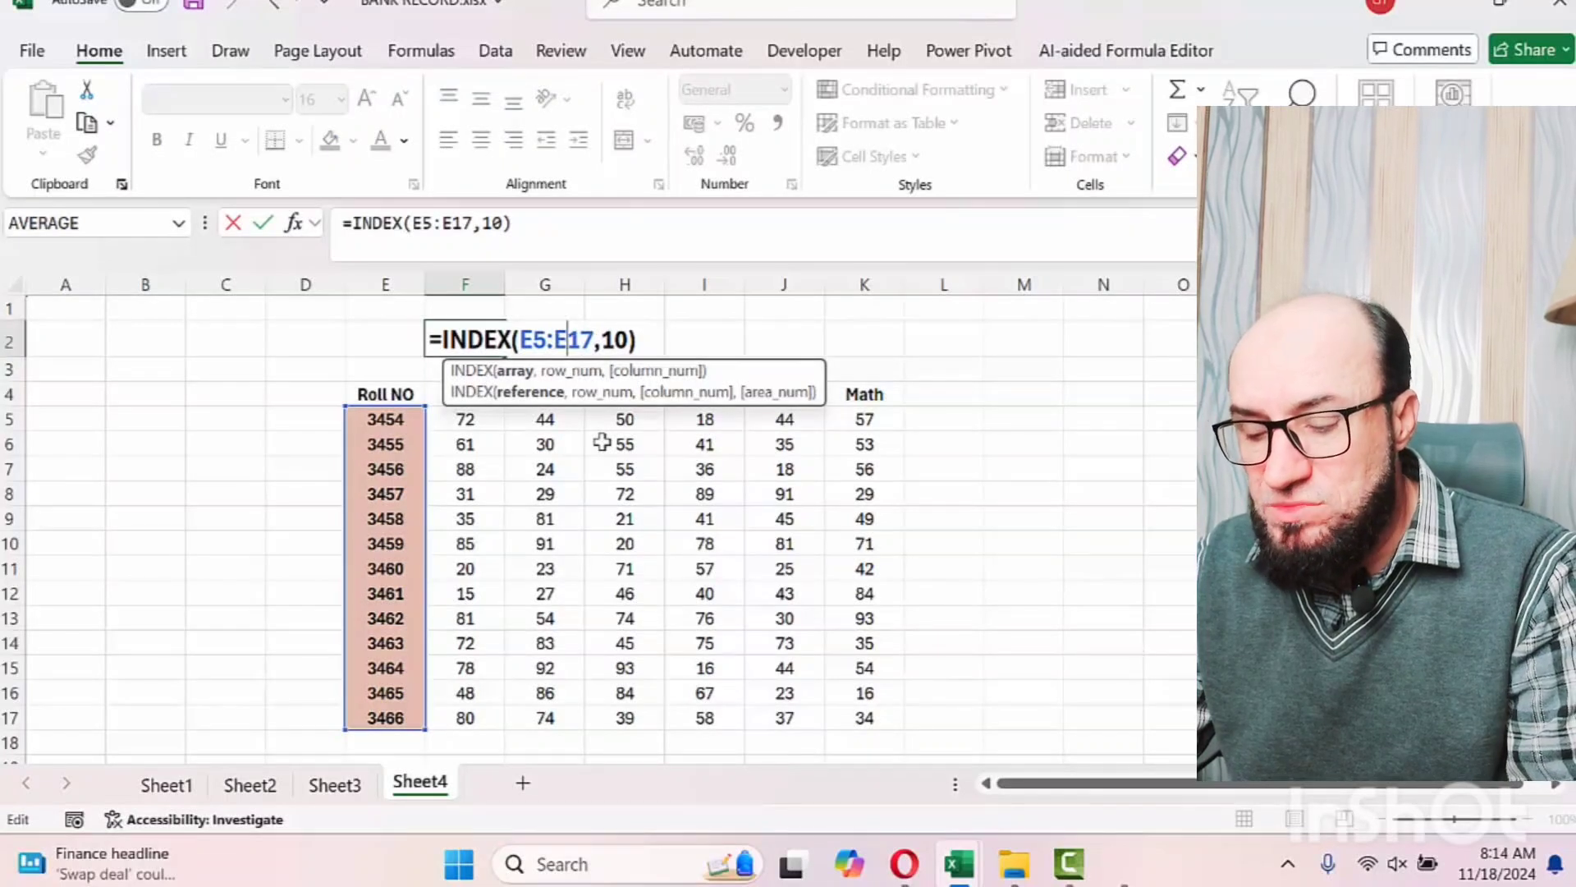
pyautogui.press('BackSpace')
pyautogui.write('k')
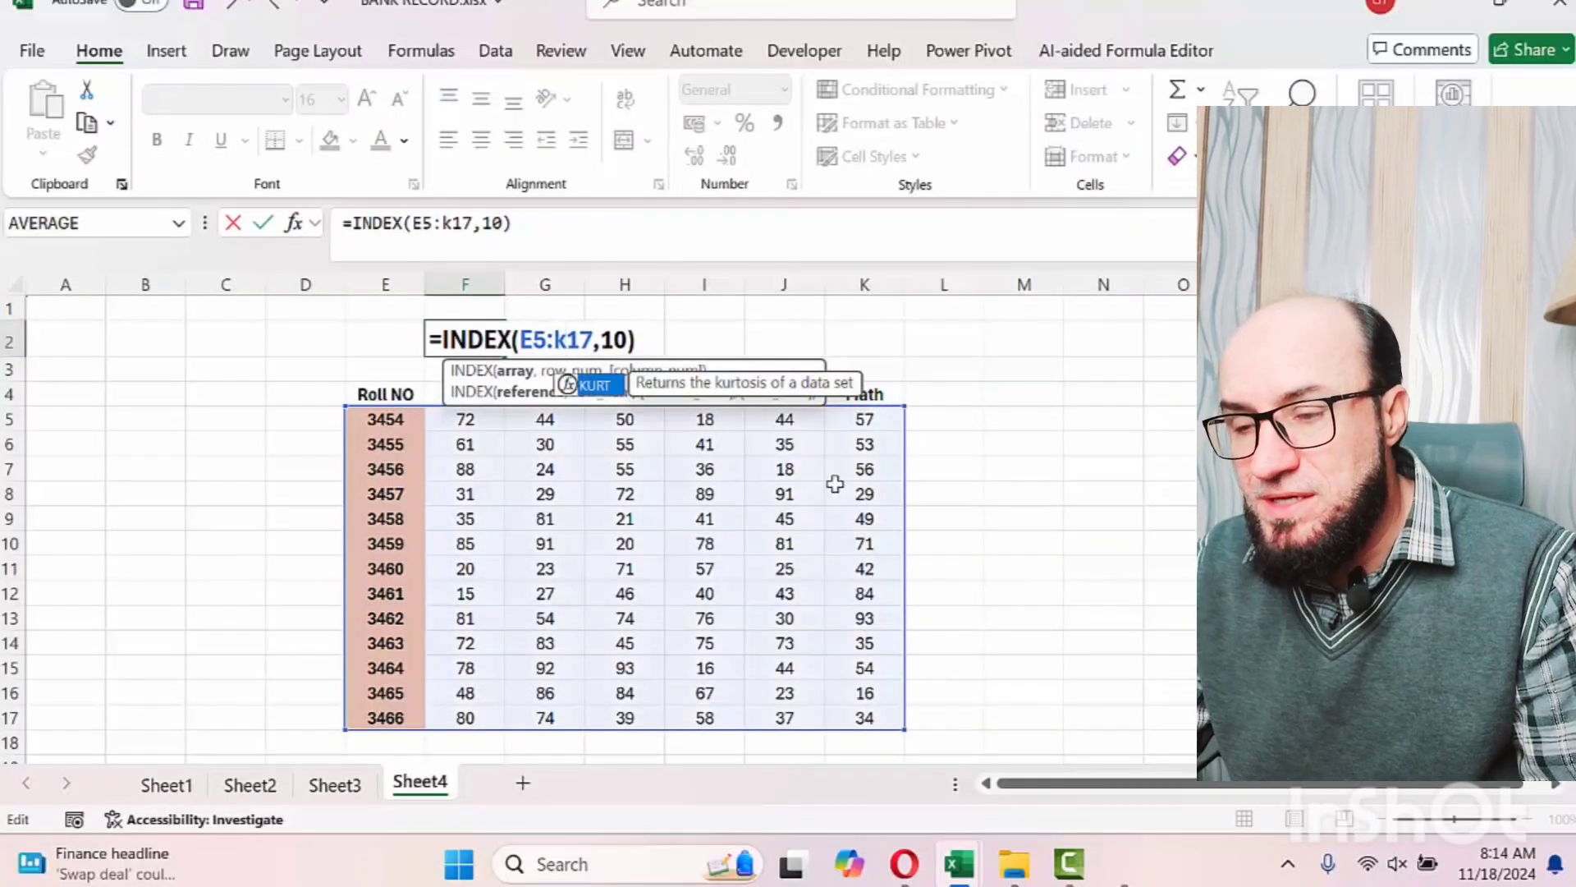
# Add column number 4 after row number 10 in F2's INDEX formula and commit it
pyautogui.click(628, 339)
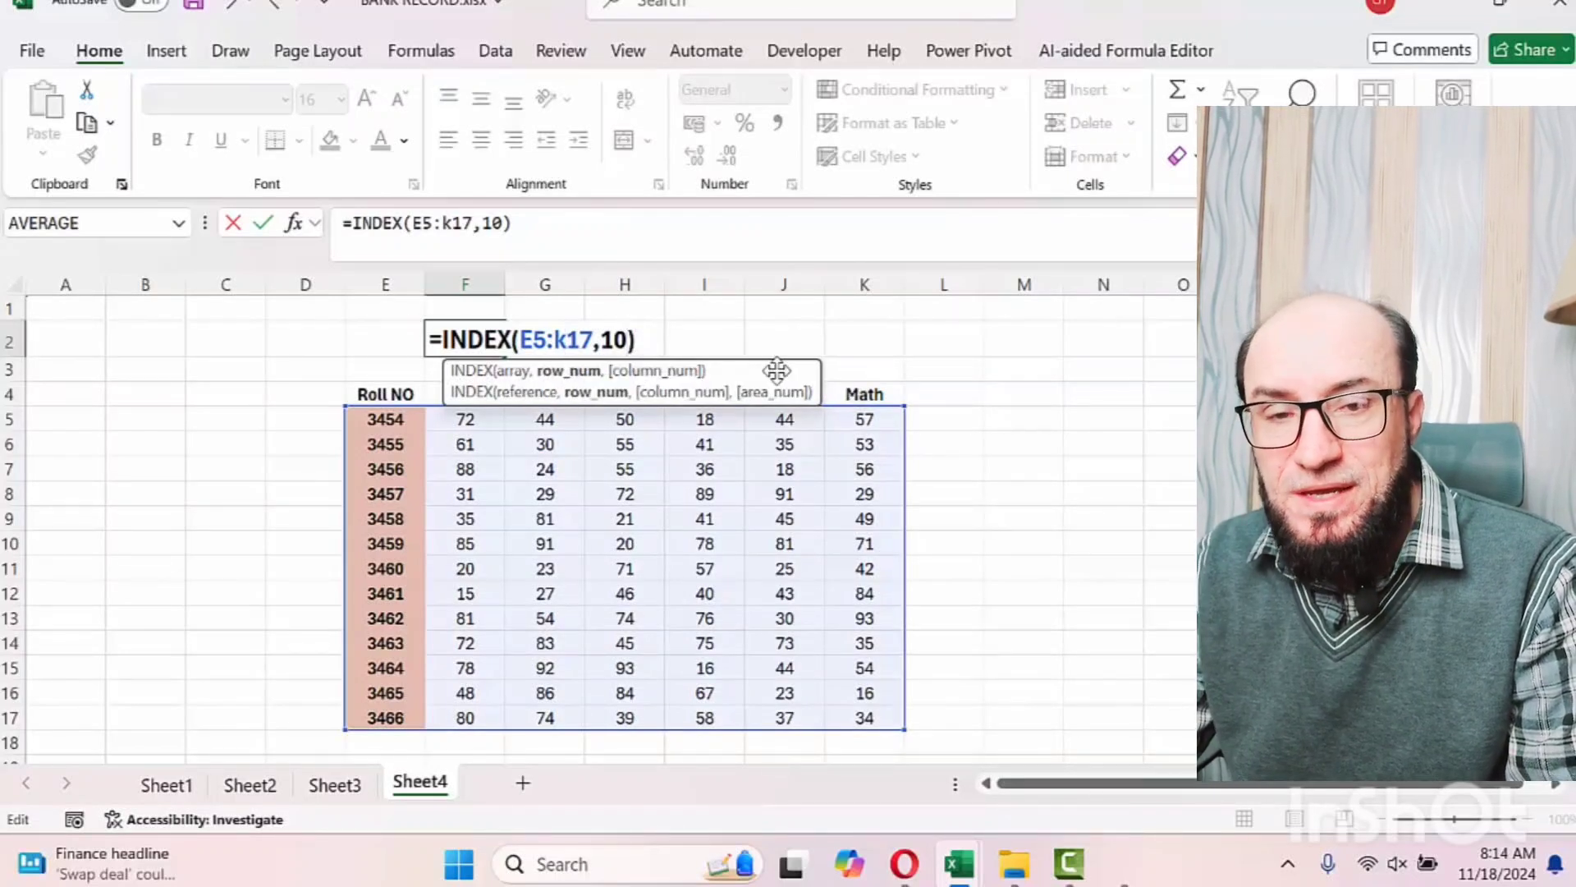
pyautogui.write(',')
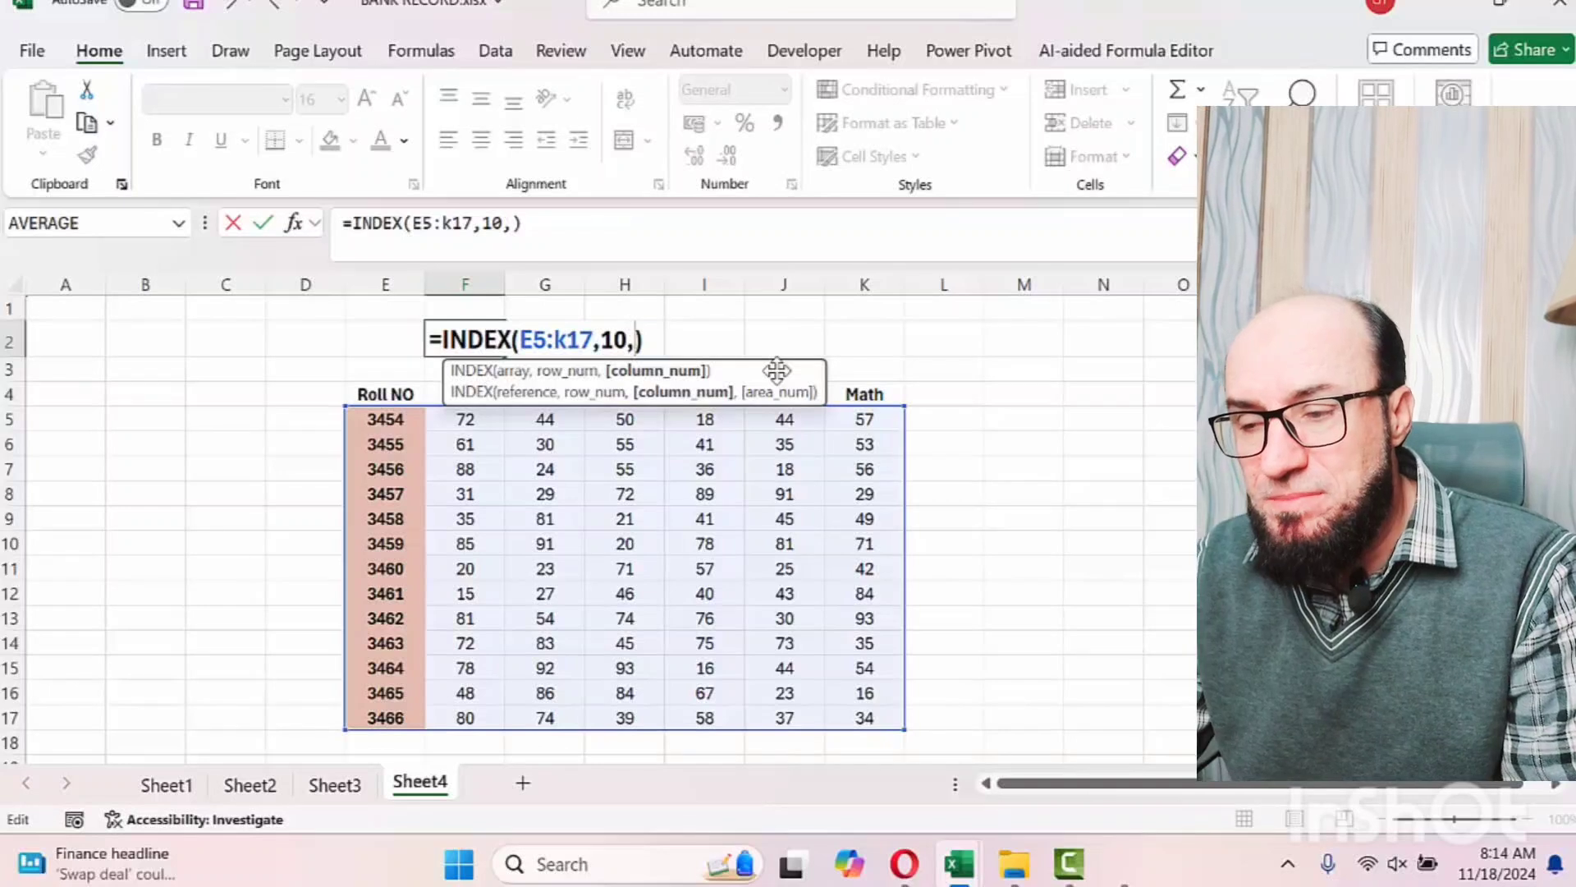
pyautogui.write('4')
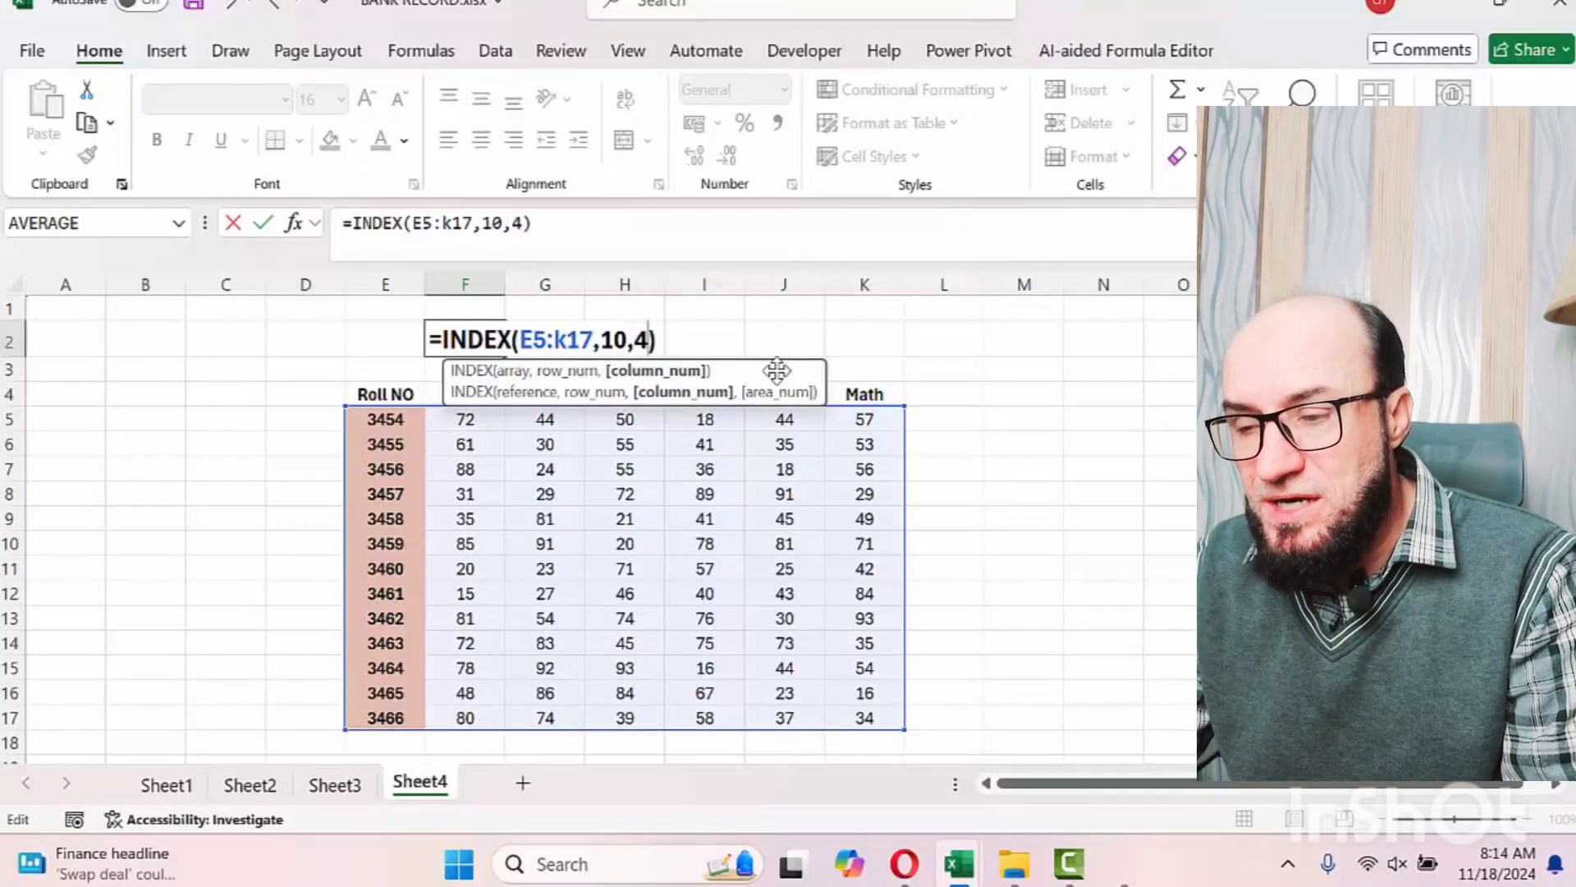
pyautogui.press('Return')
pyautogui.press('Up')
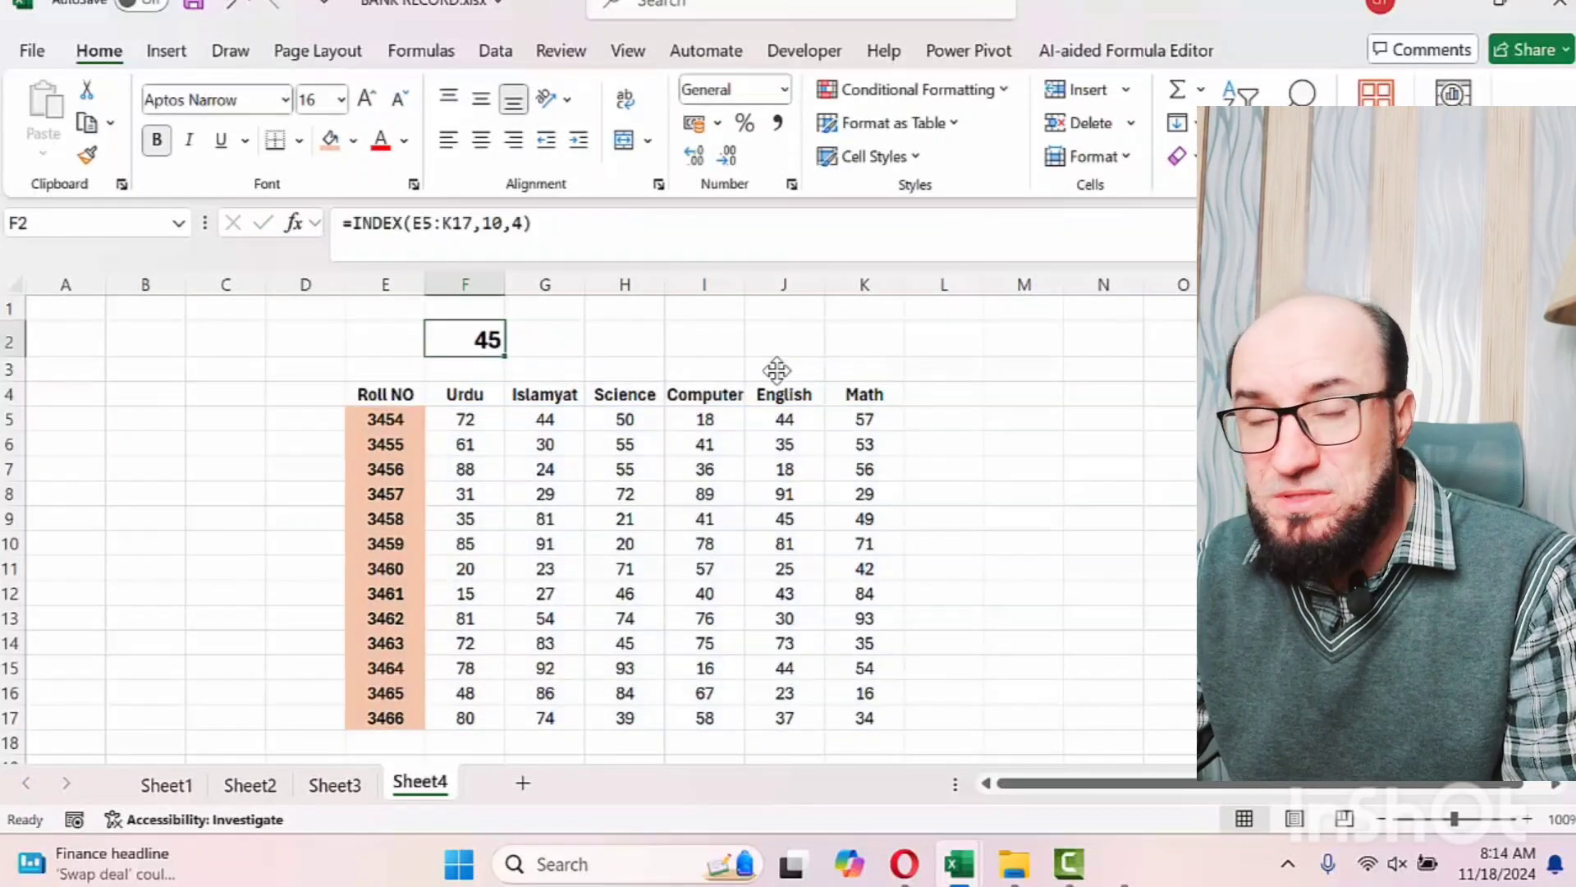
# Change F2's INDEX formula to row number 8 and column number 3
pyautogui.press('F2')
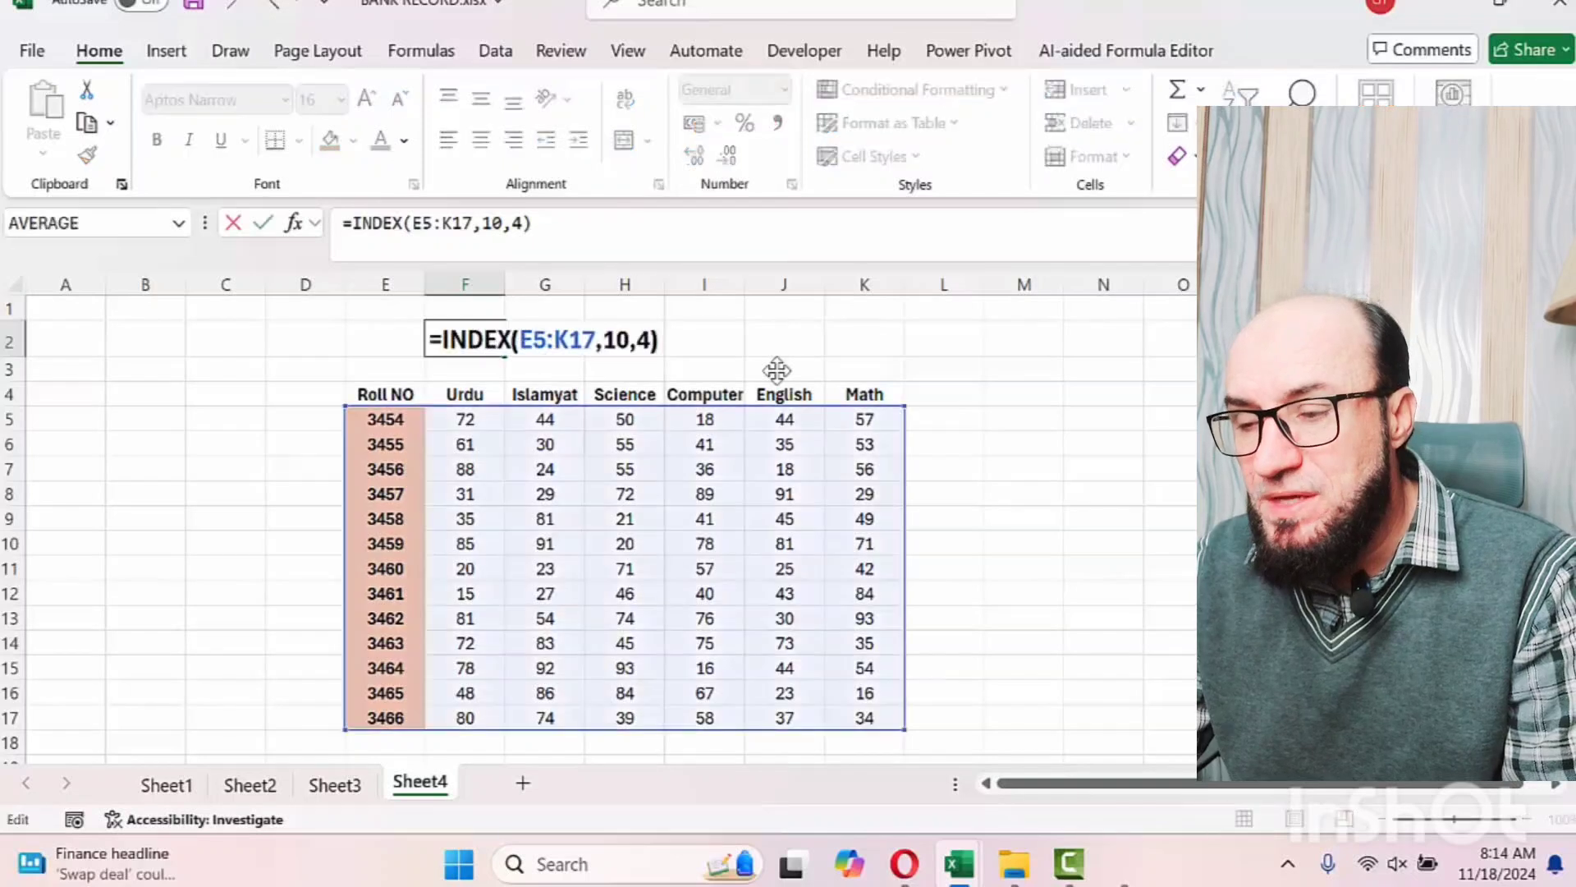
pyautogui.press('Left')
pyautogui.press('Left')
pyautogui.press('Left')
pyautogui.press('Left')
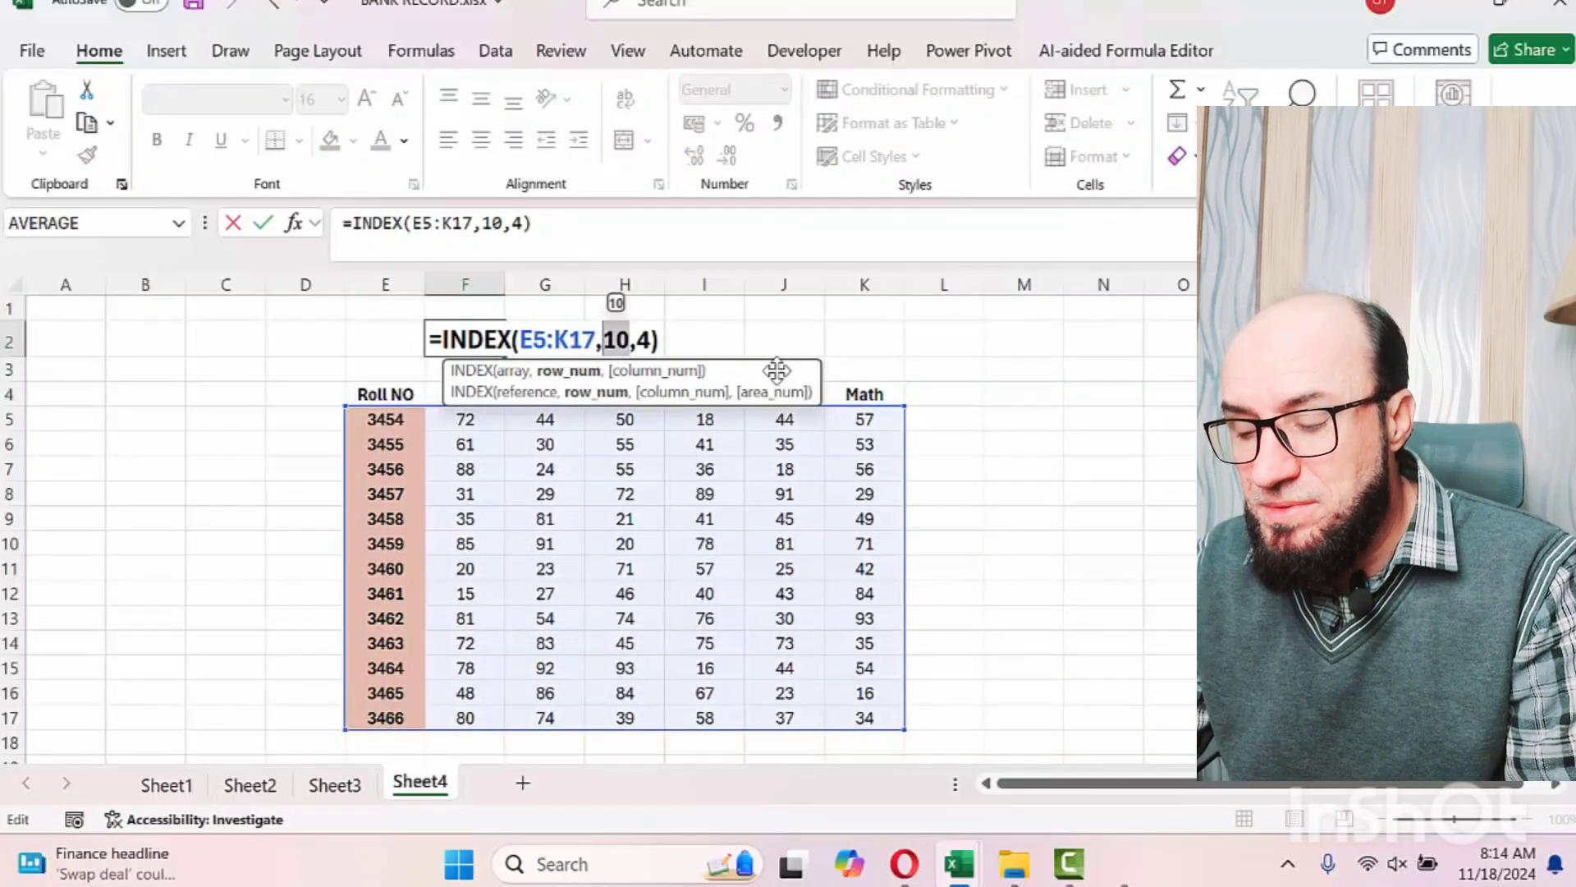
pyautogui.write('8')
pyautogui.press('Right')
pyautogui.write('3')
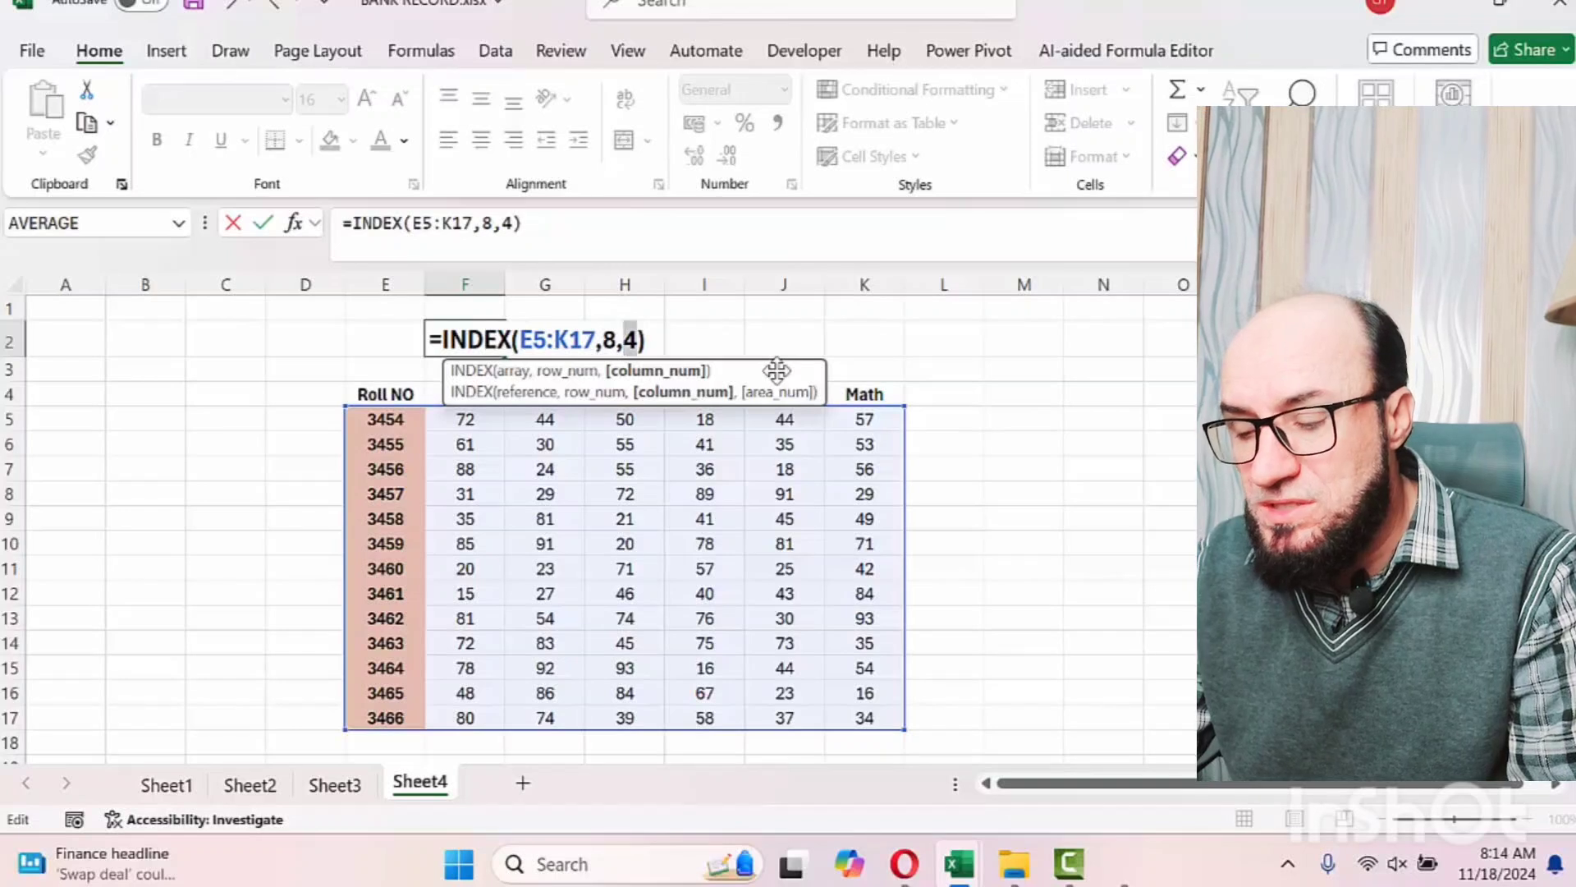
pyautogui.press('Delete')
pyautogui.press('Return')
pyautogui.press('Up')
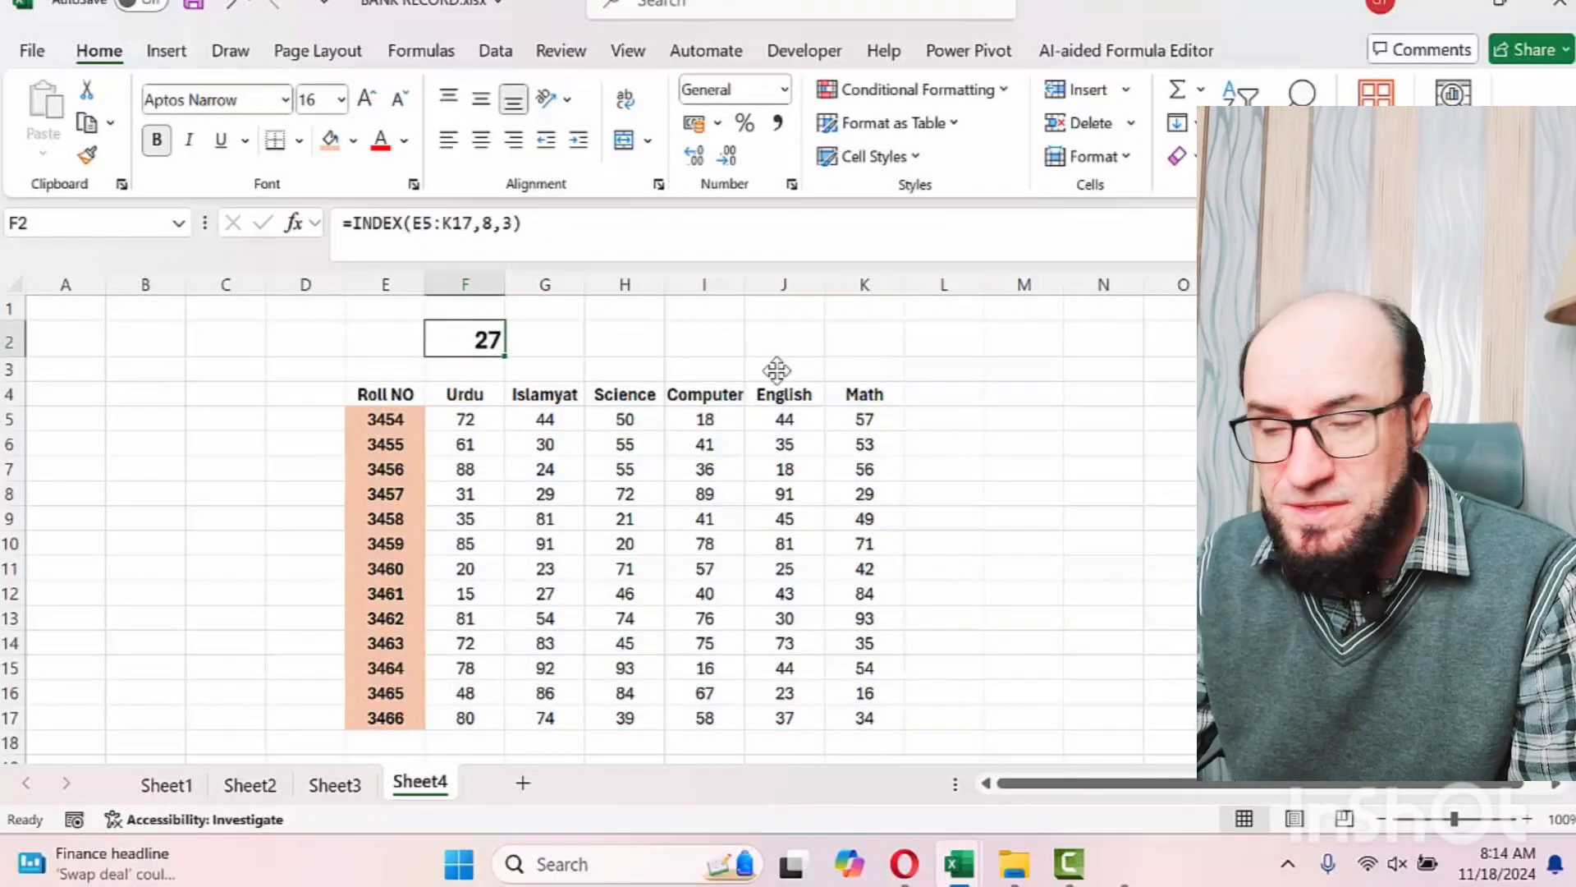
# Clear the INDEX formula from cell F2
pyautogui.press('Delete')
# Add a list data validation to G1 sourced from the subject headings =$F$4:$K$4 and choose Science in it
pyautogui.press('Right')
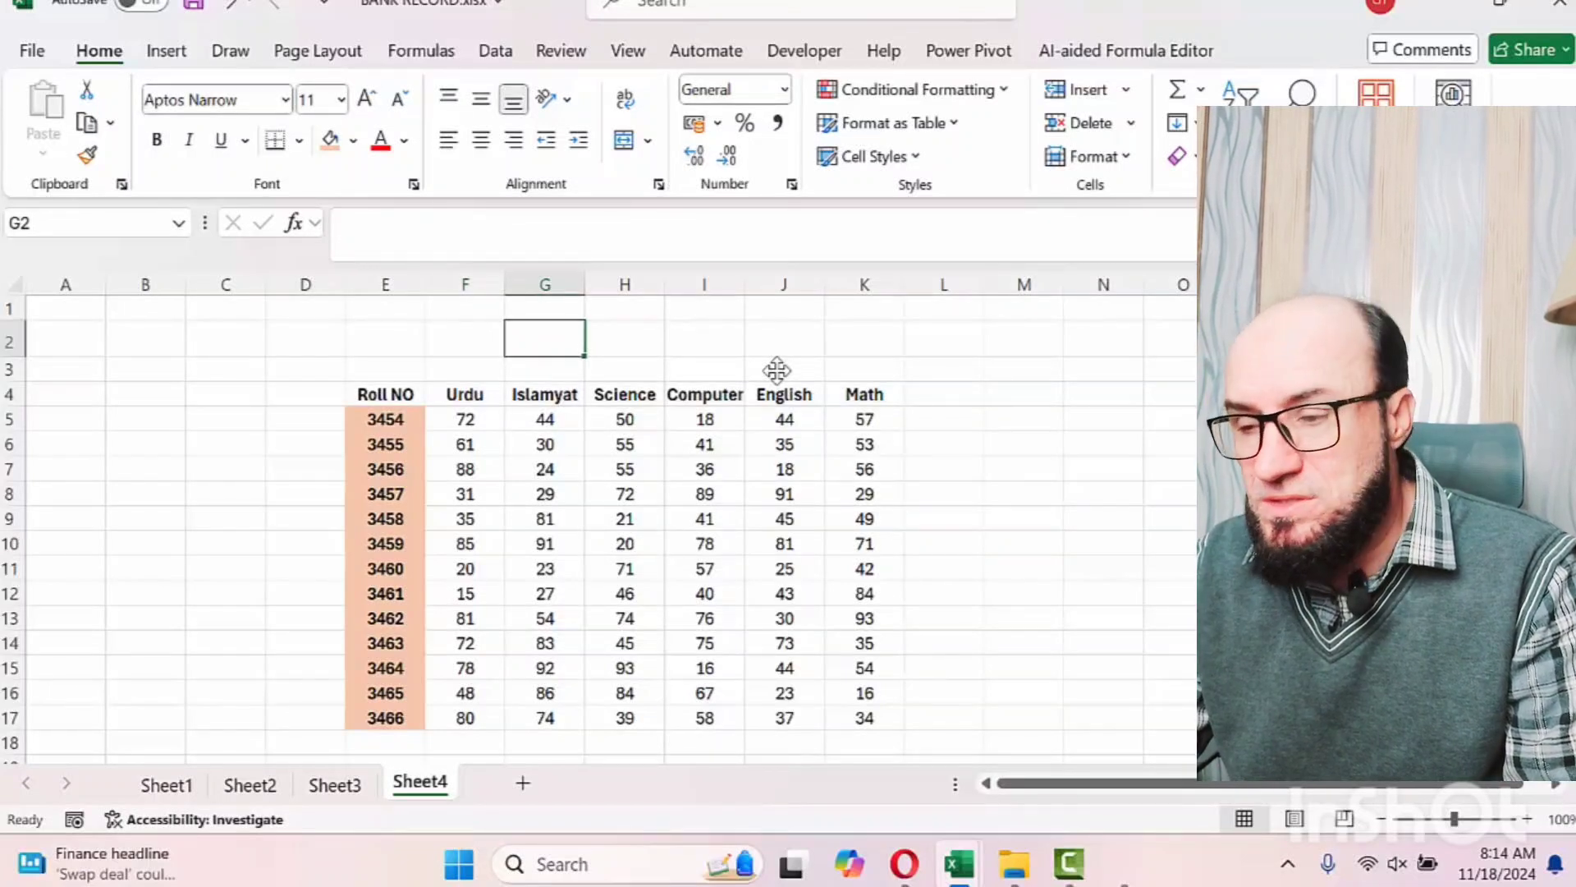
pyautogui.press('Up')
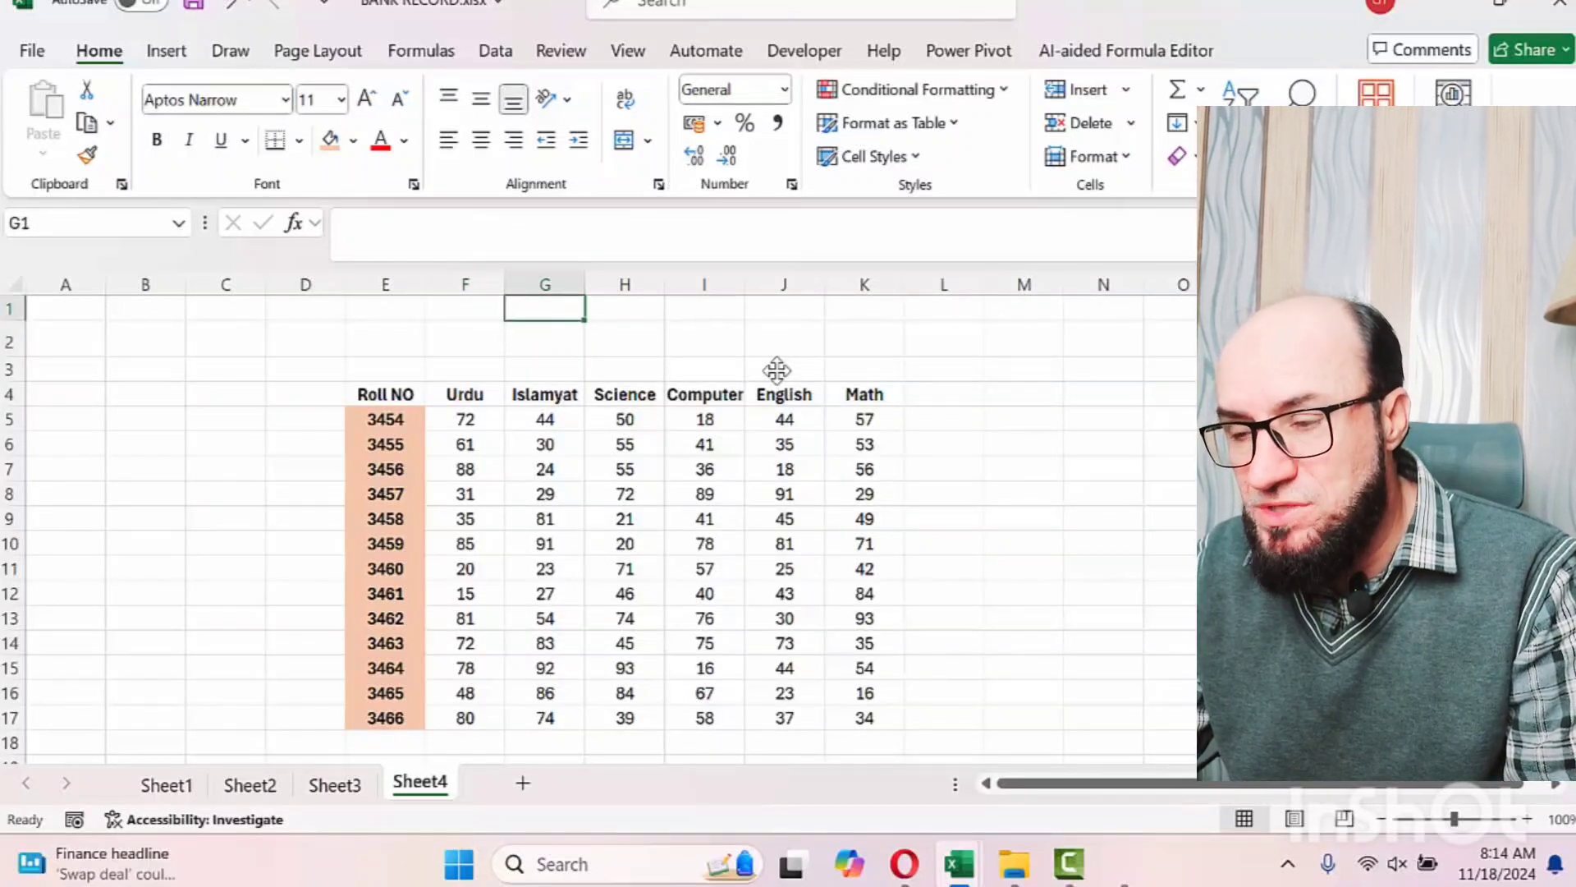
pyautogui.hotkey('alt', 'a')
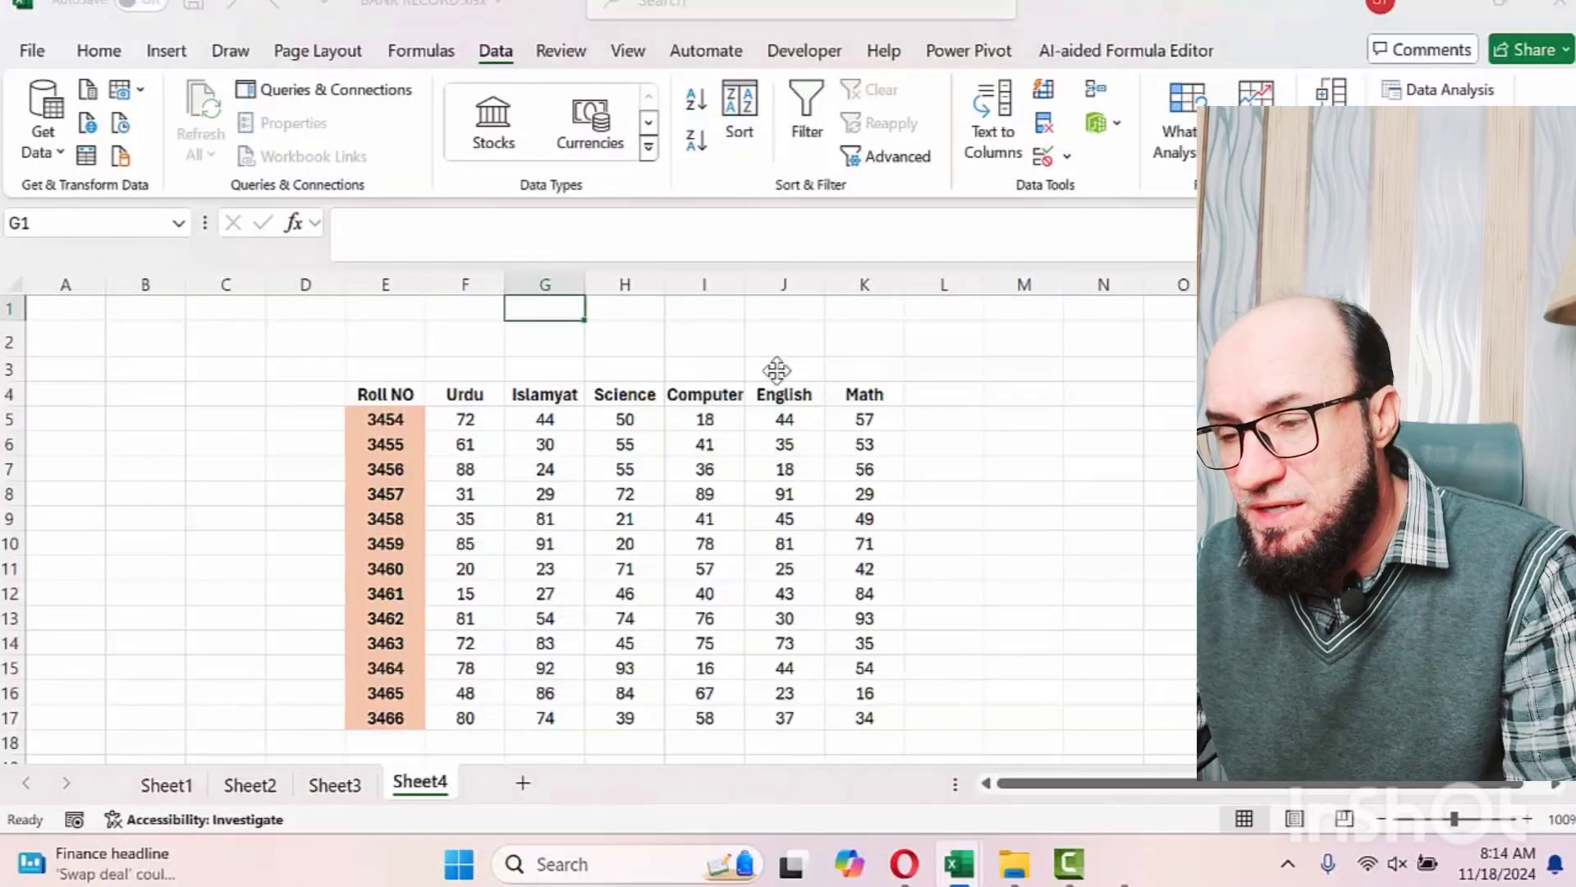
pyautogui.press('v')
pyautogui.press('v')
pyautogui.moveTo(854, 250); pyautogui.dragTo(797, 246)
pyautogui.click(802, 378)
pyautogui.click(756, 455)
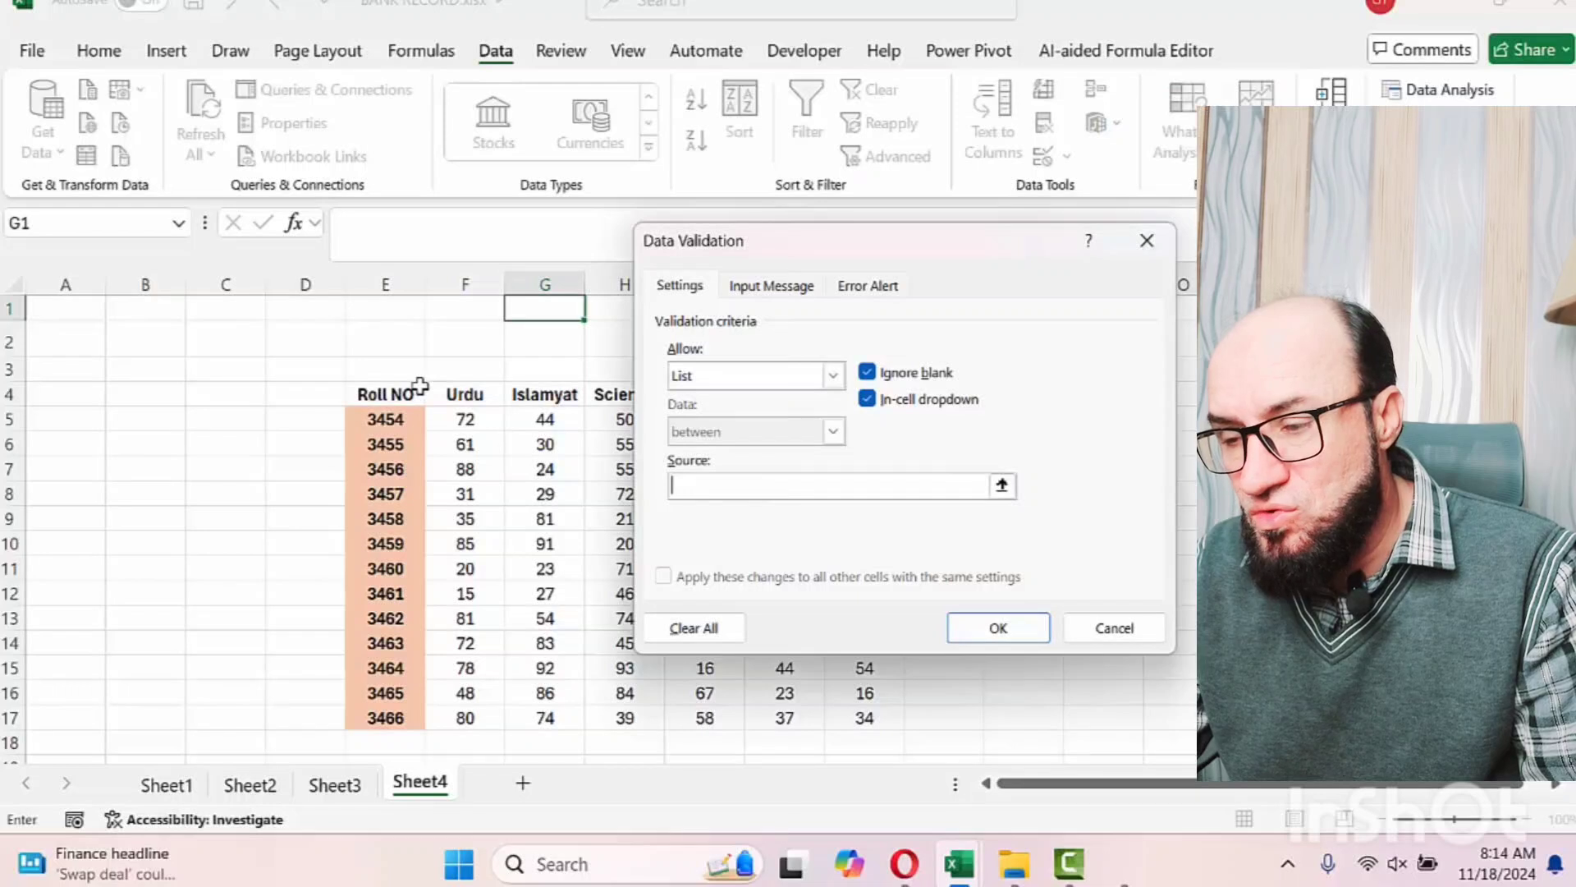
pyautogui.moveTo(422, 387); pyautogui.dragTo(865, 395)
pyautogui.moveTo(965, 259); pyautogui.dragTo(1205, 211)
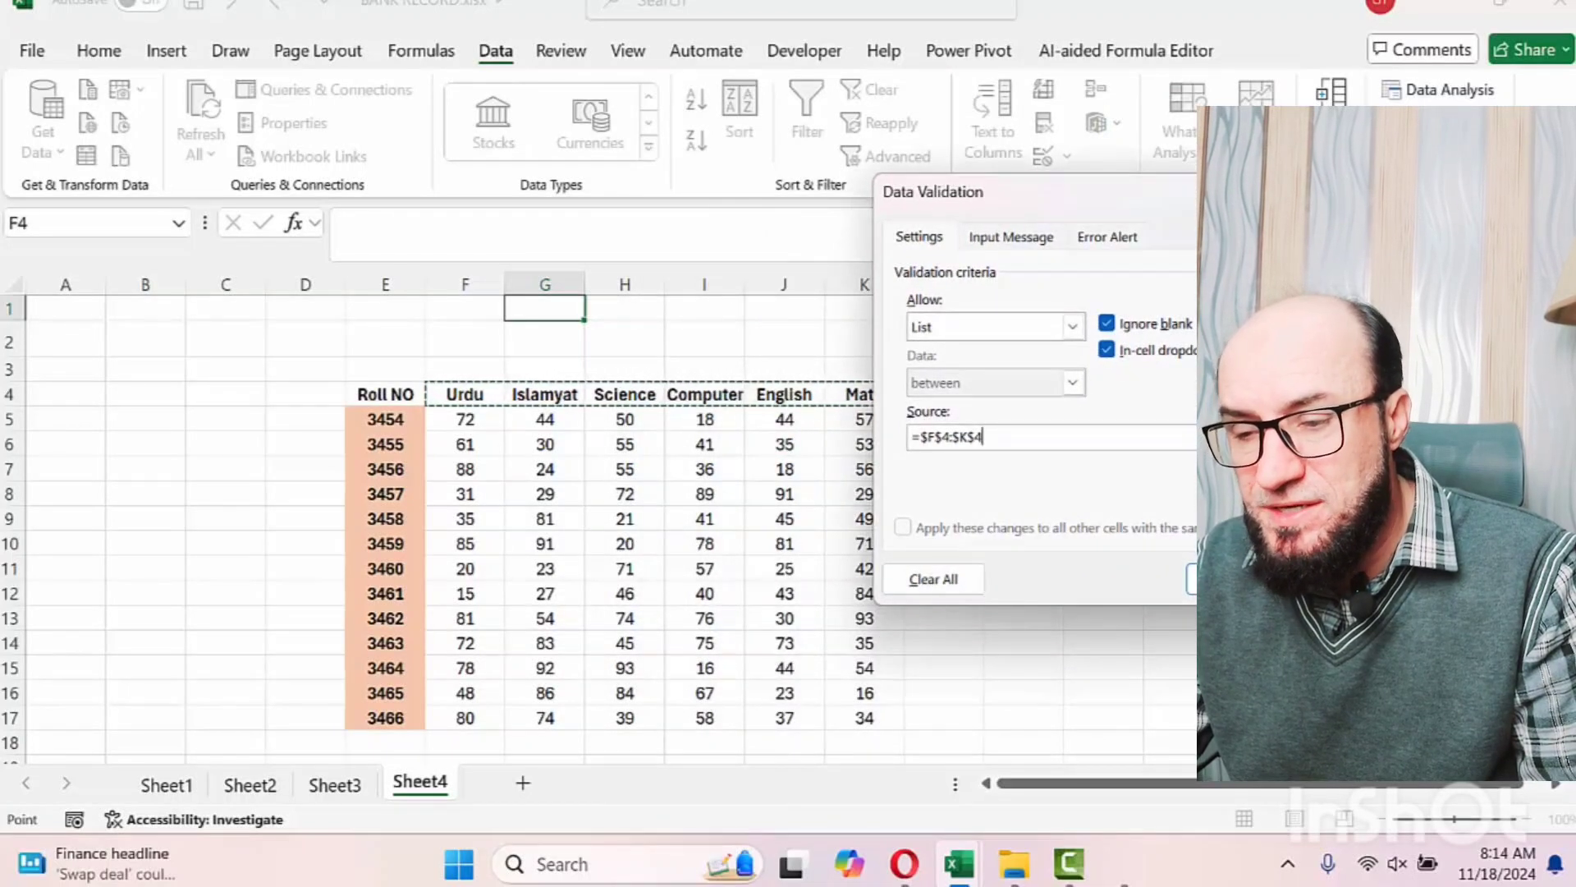
pyautogui.press('Return')
pyautogui.click(595, 308)
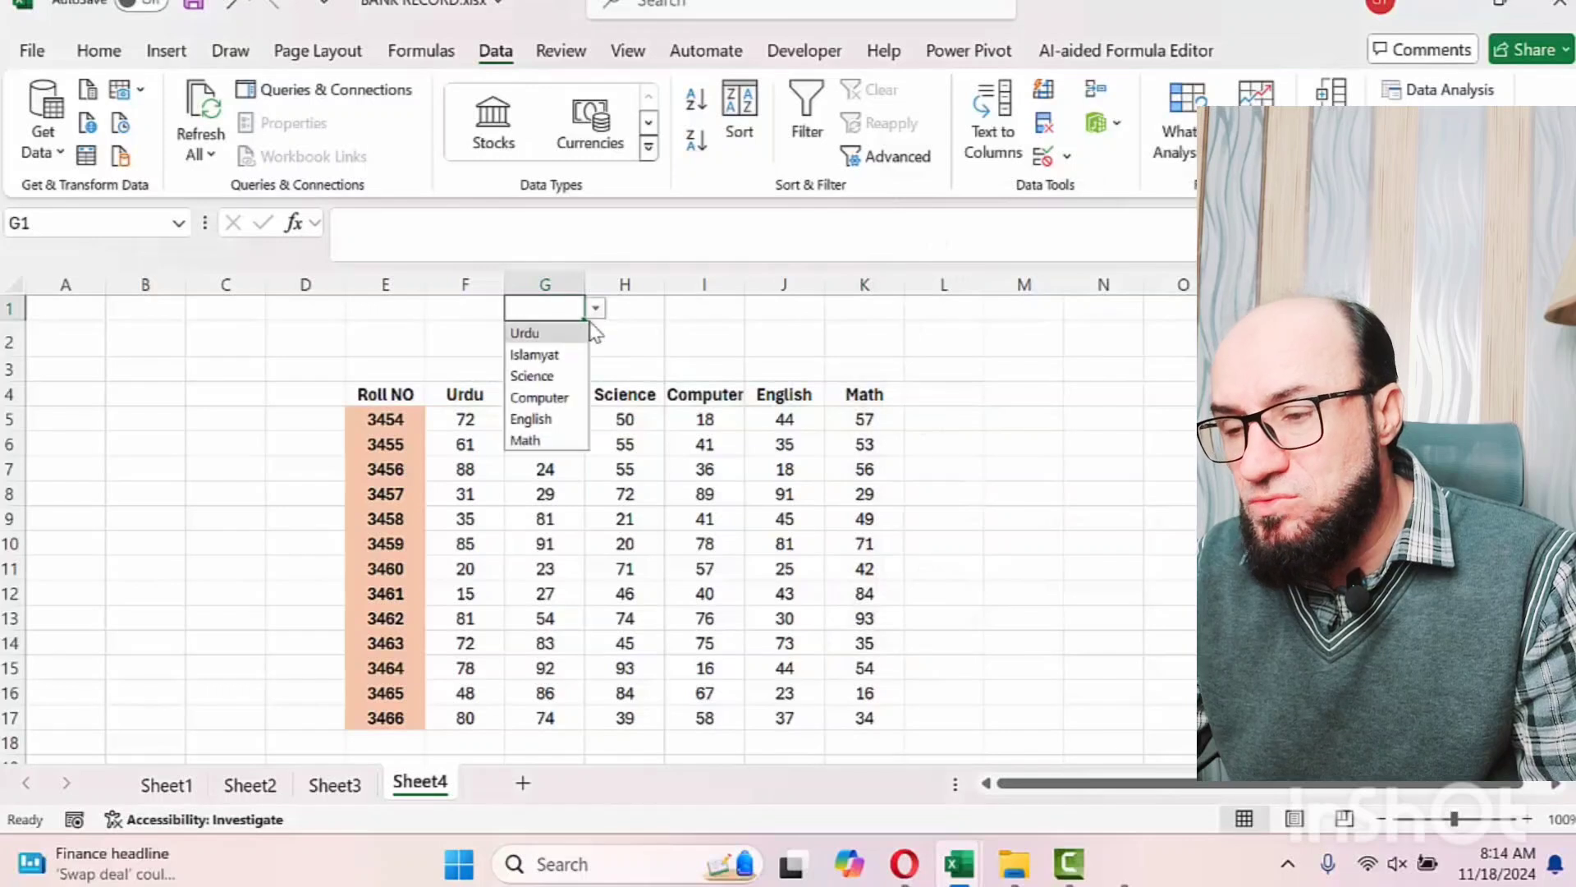
pyautogui.click(534, 376)
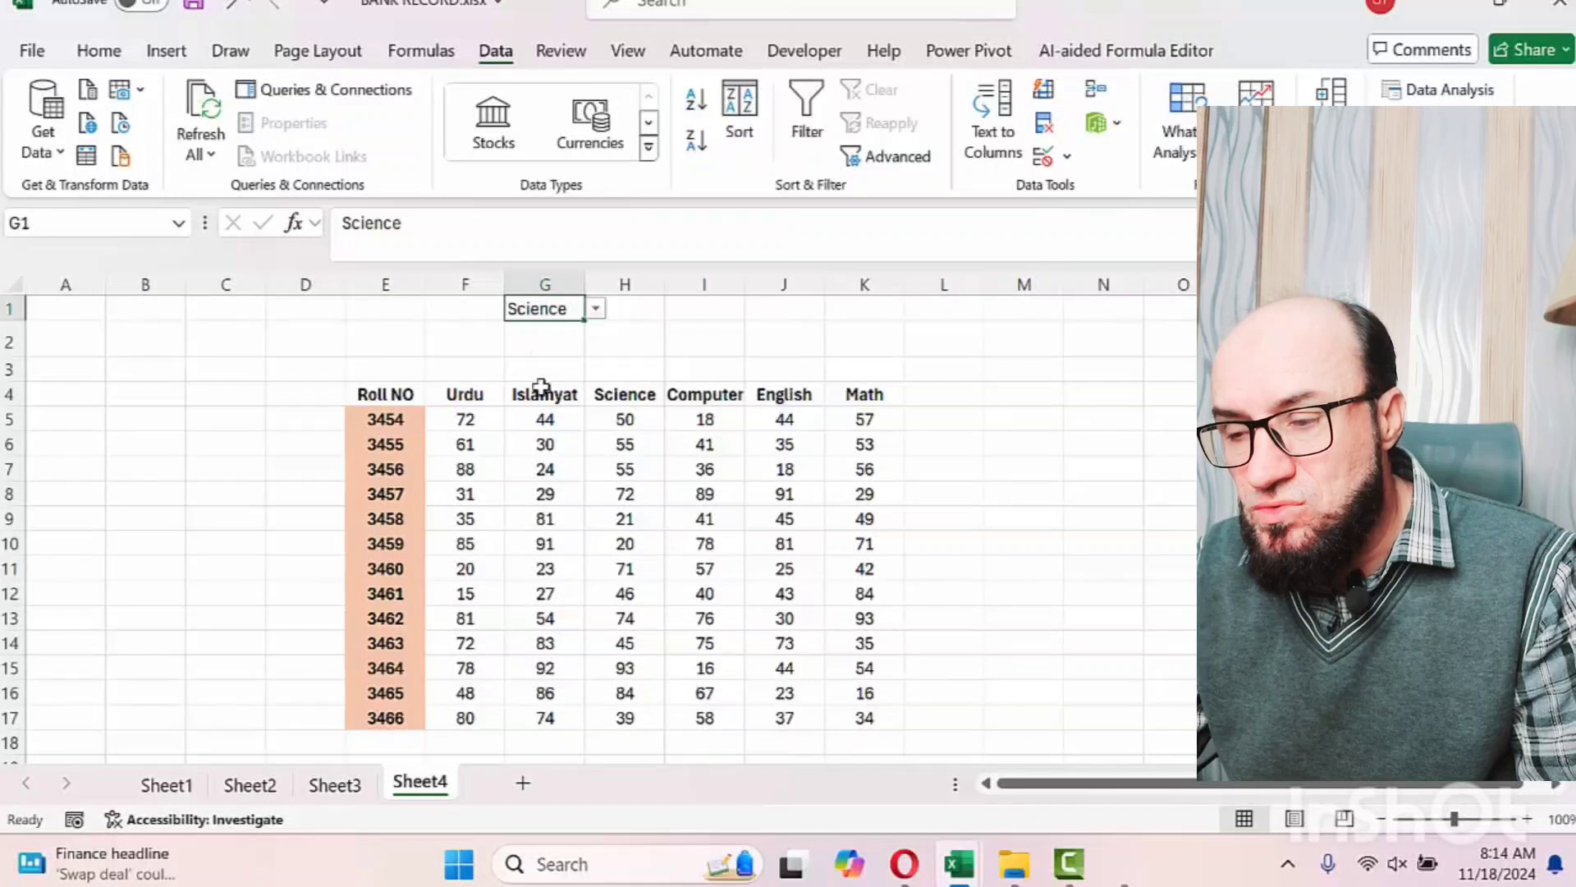
# Fill cell G2 with the same light orange colour as the roll number column
pyautogui.click(557, 342)
pyautogui.click(99, 51)
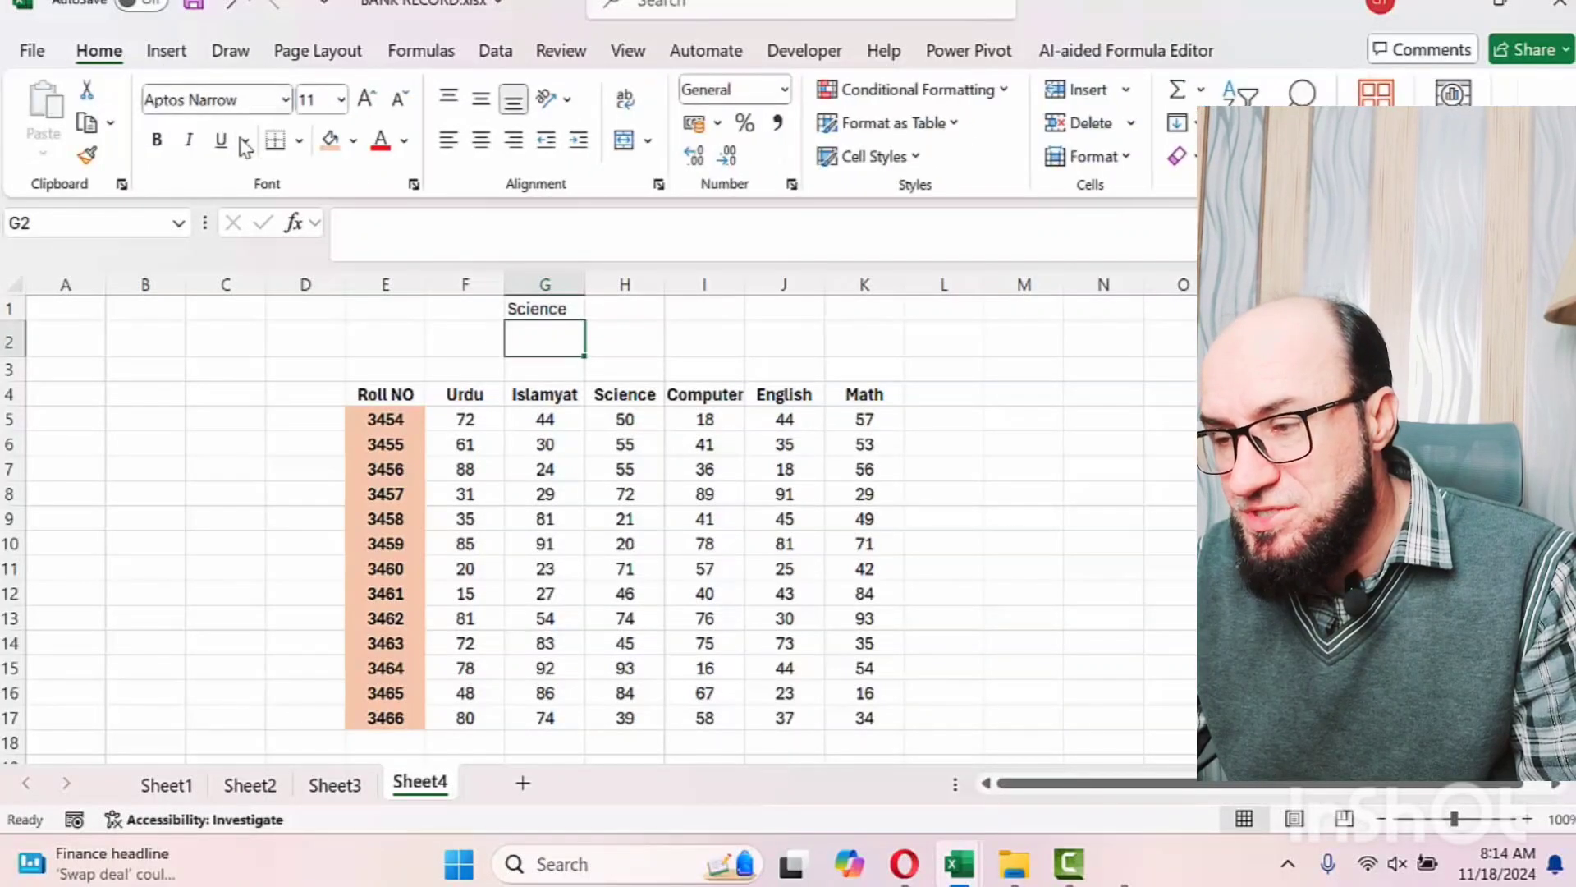
pyautogui.click(329, 142)
# Add a list data validation to F2 sourced from the roll numbers in =$E$5:$E$17
pyautogui.click(480, 346)
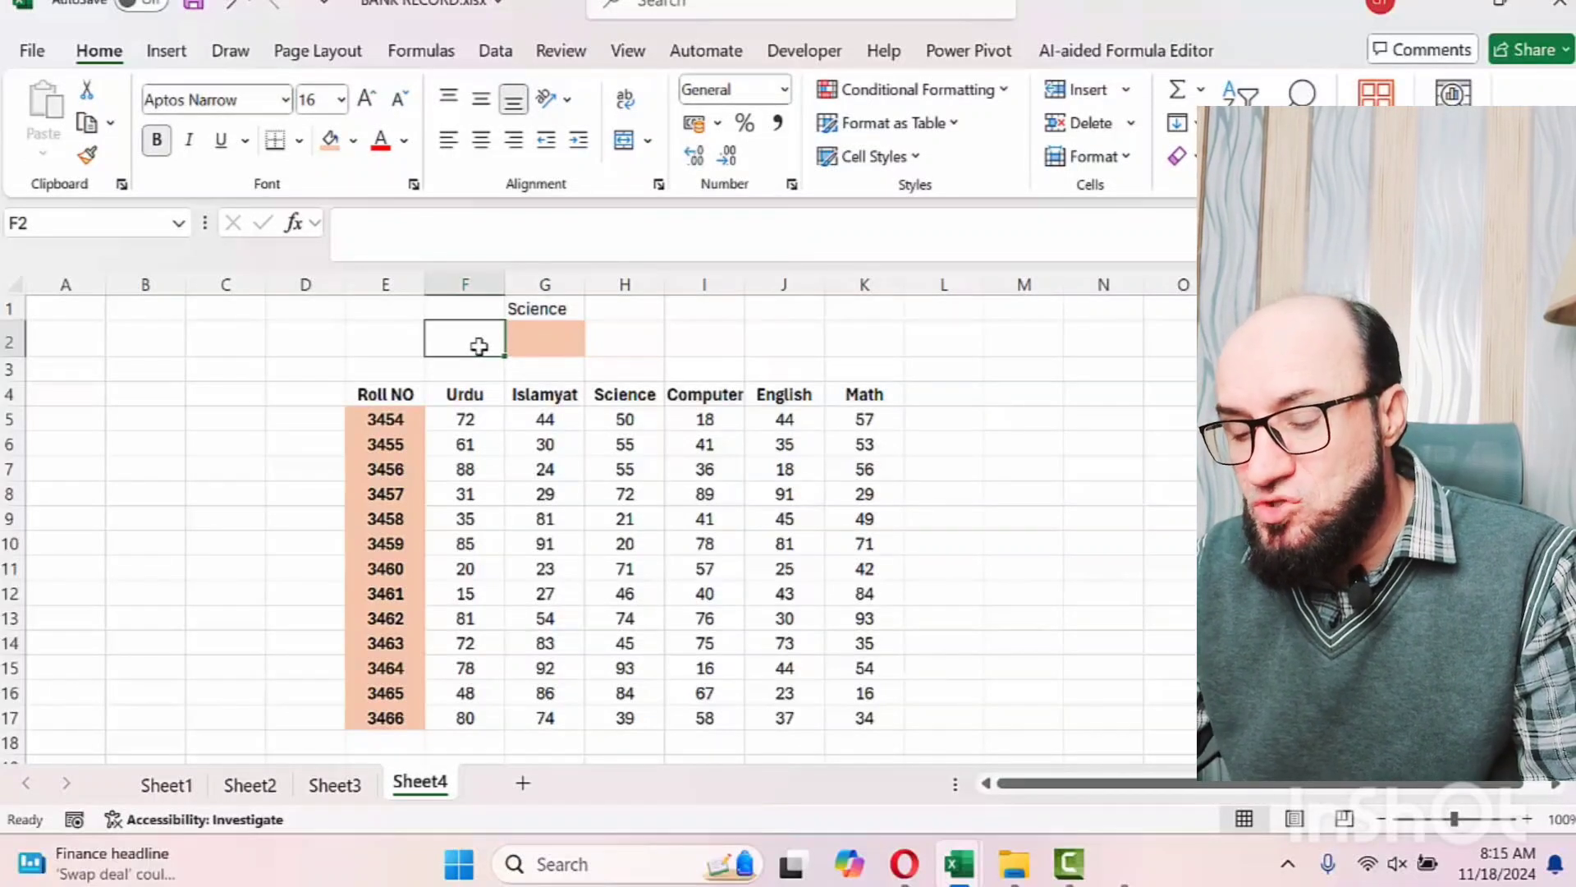
pyautogui.hotkey('alt', 'a')
pyautogui.press('v')
pyautogui.press('v')
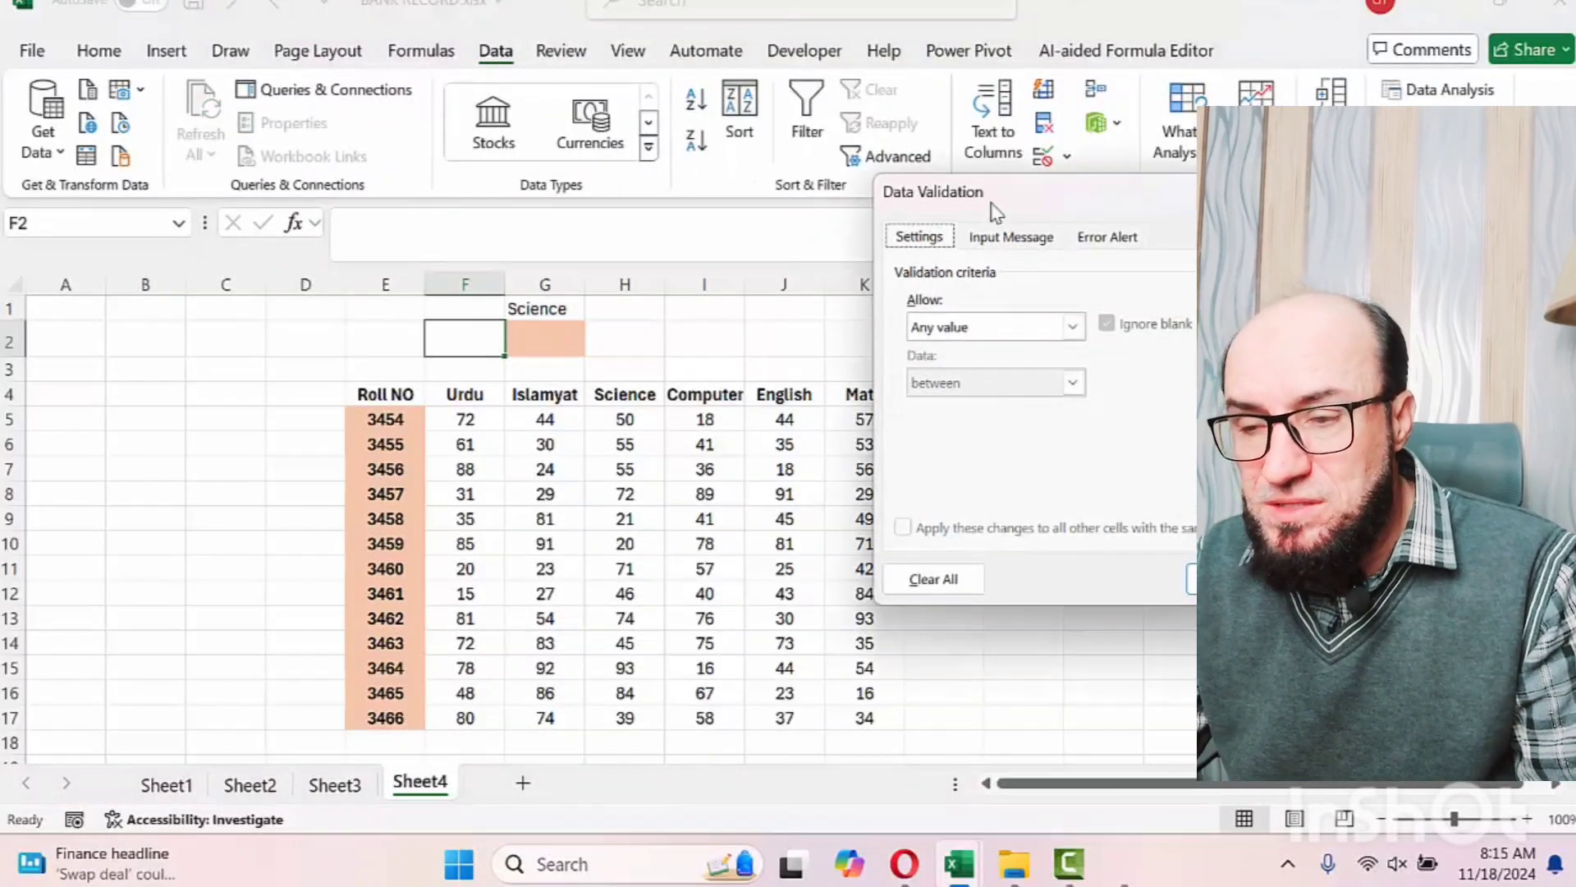
pyautogui.moveTo(993, 210); pyautogui.dragTo(757, 212)
pyautogui.click(776, 336)
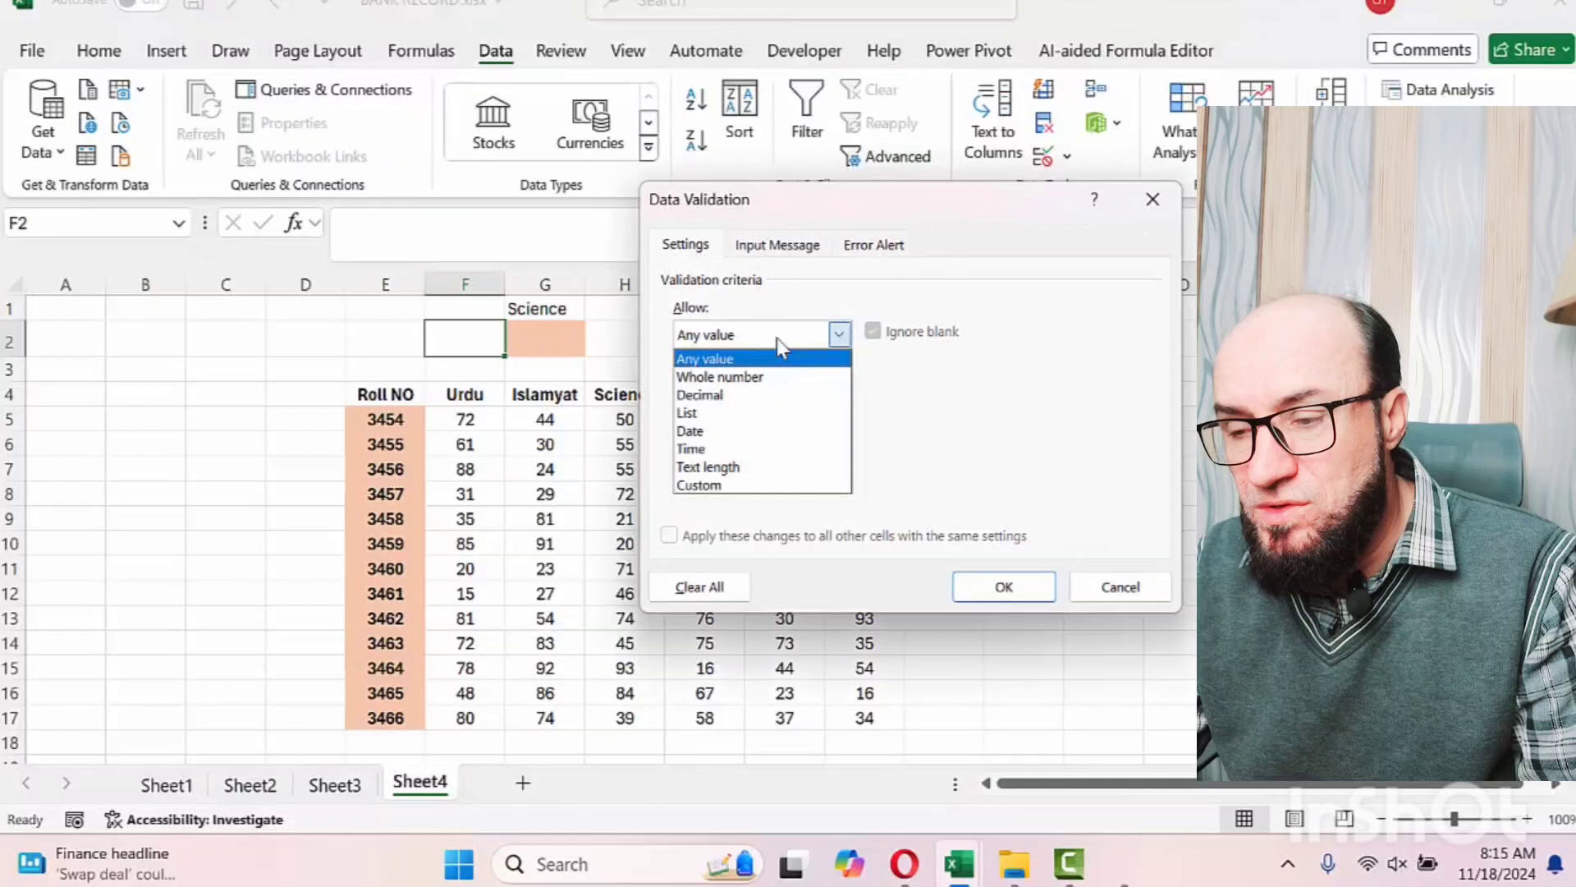
pyautogui.click(749, 408)
pyautogui.click(798, 442)
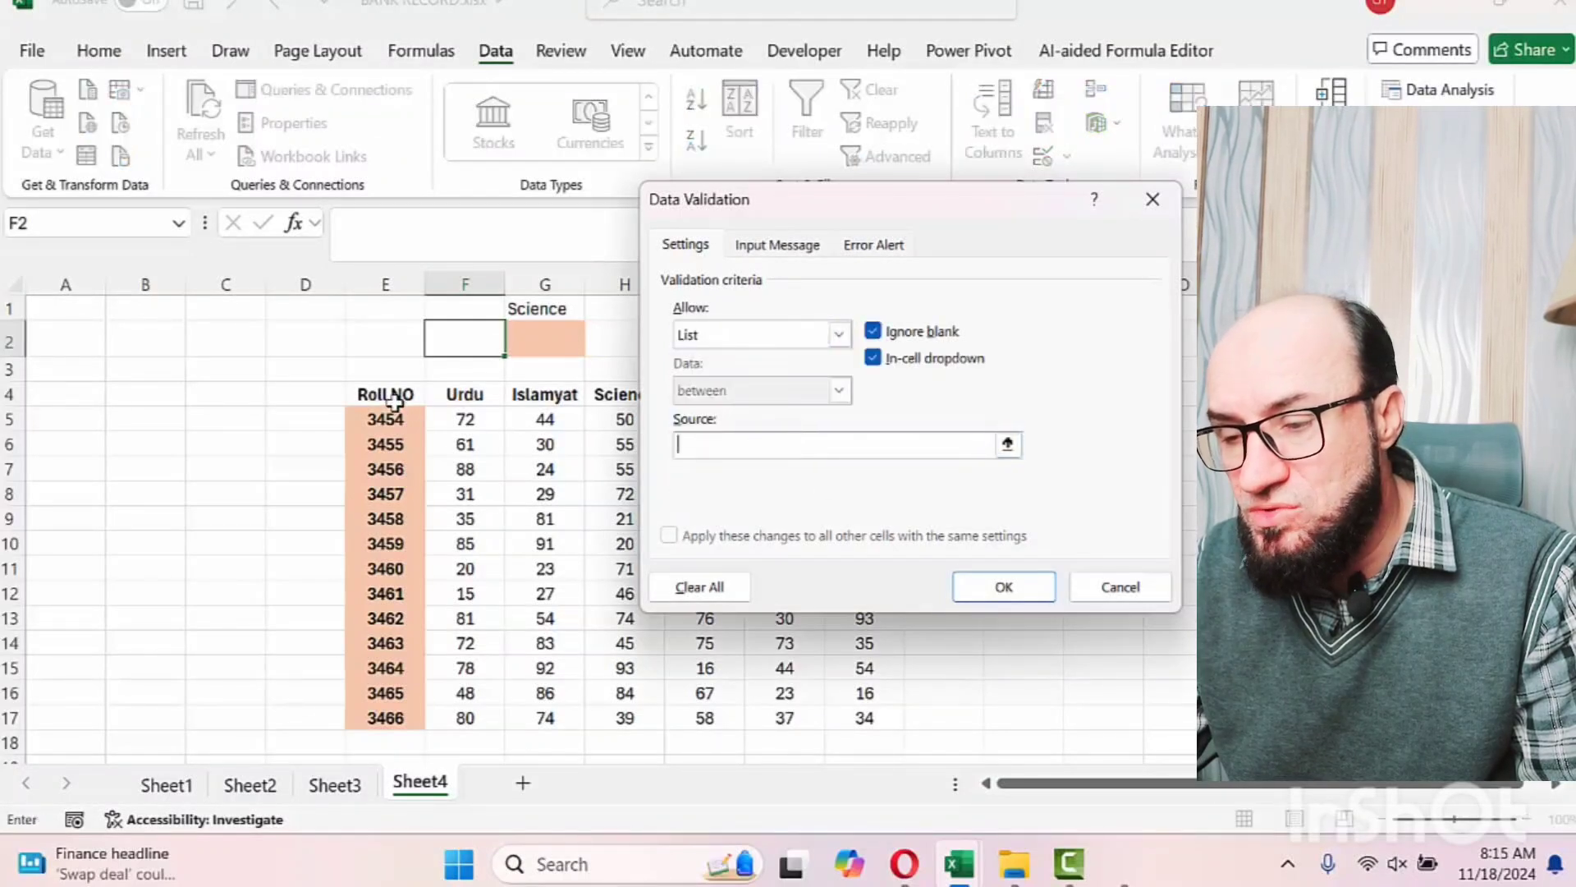
pyautogui.click(416, 424)
pyautogui.hotkey('ctrl', 'shift', 'Down')
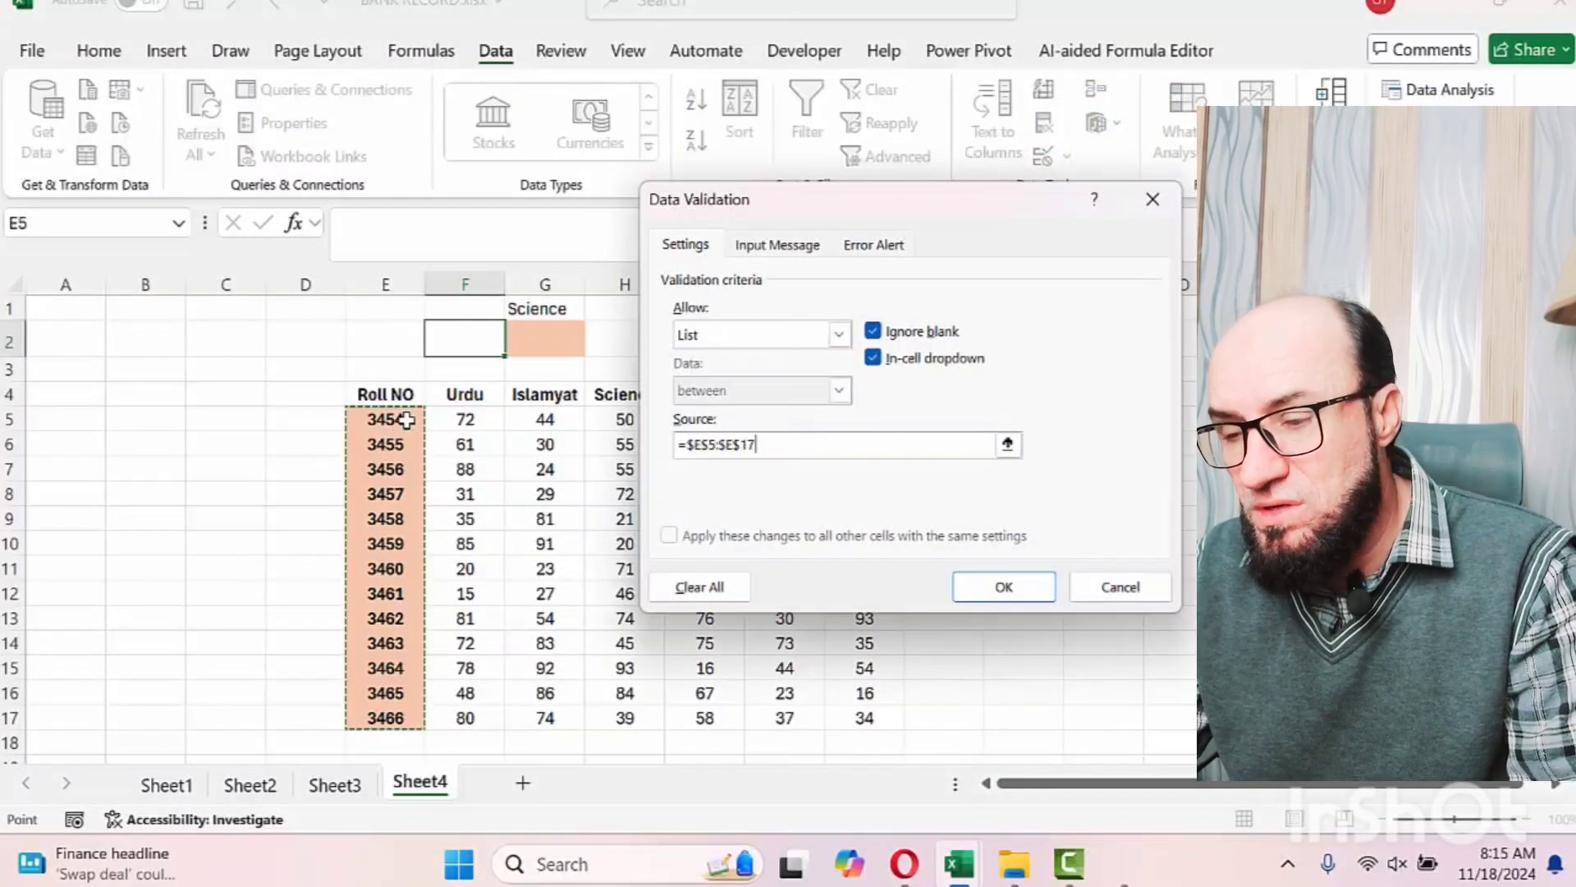
pyautogui.press('Return')
# Choose roll number 3456 from the drop-down list in cell F2
pyautogui.click(517, 343)
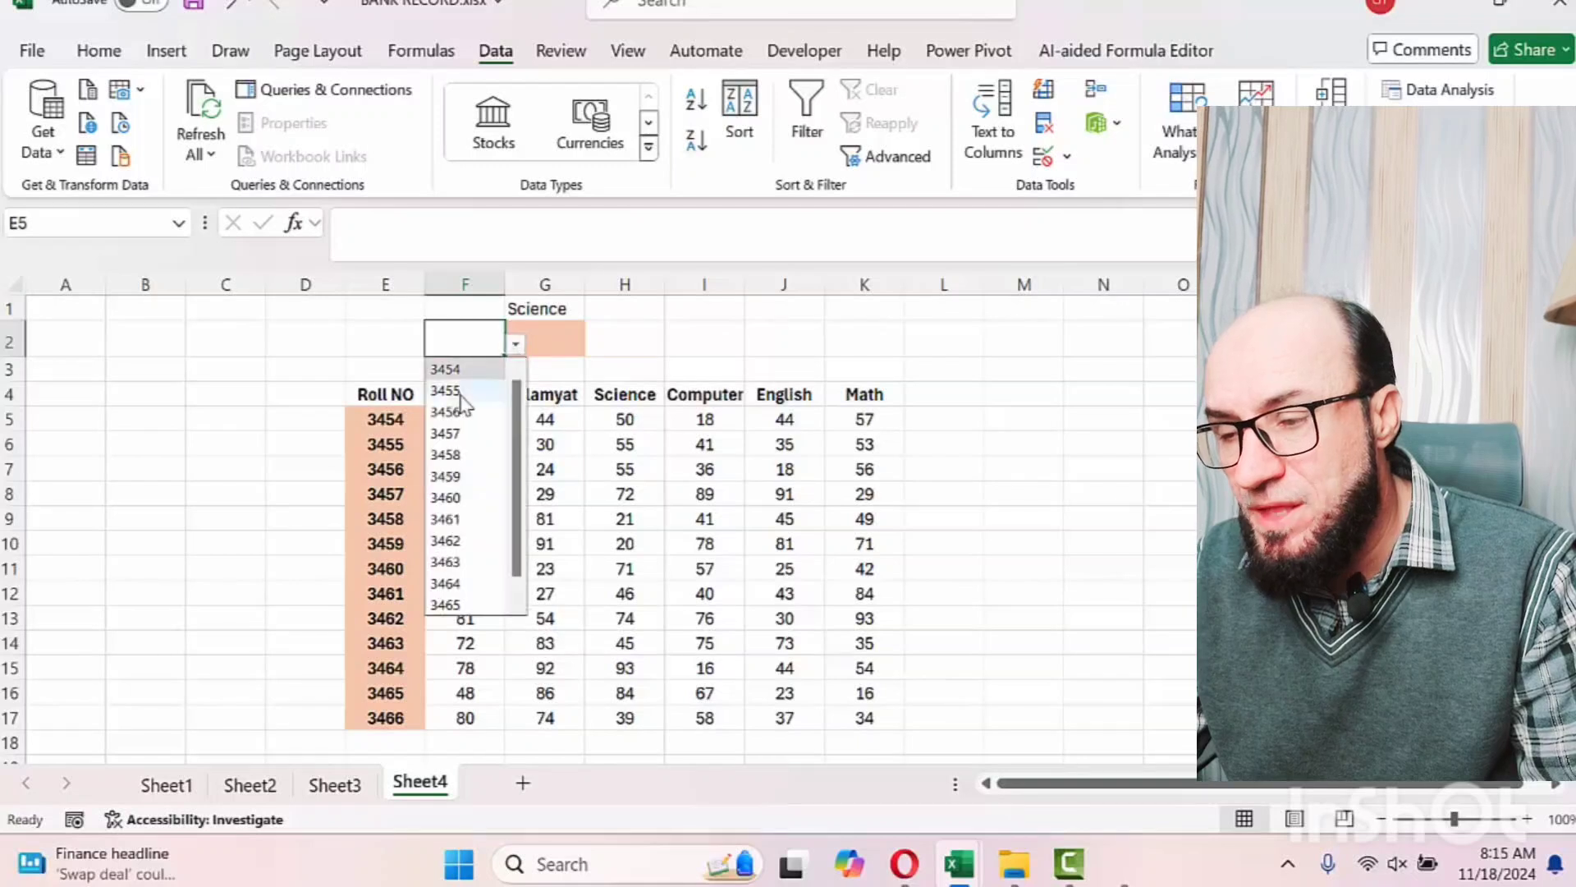
pyautogui.click(454, 413)
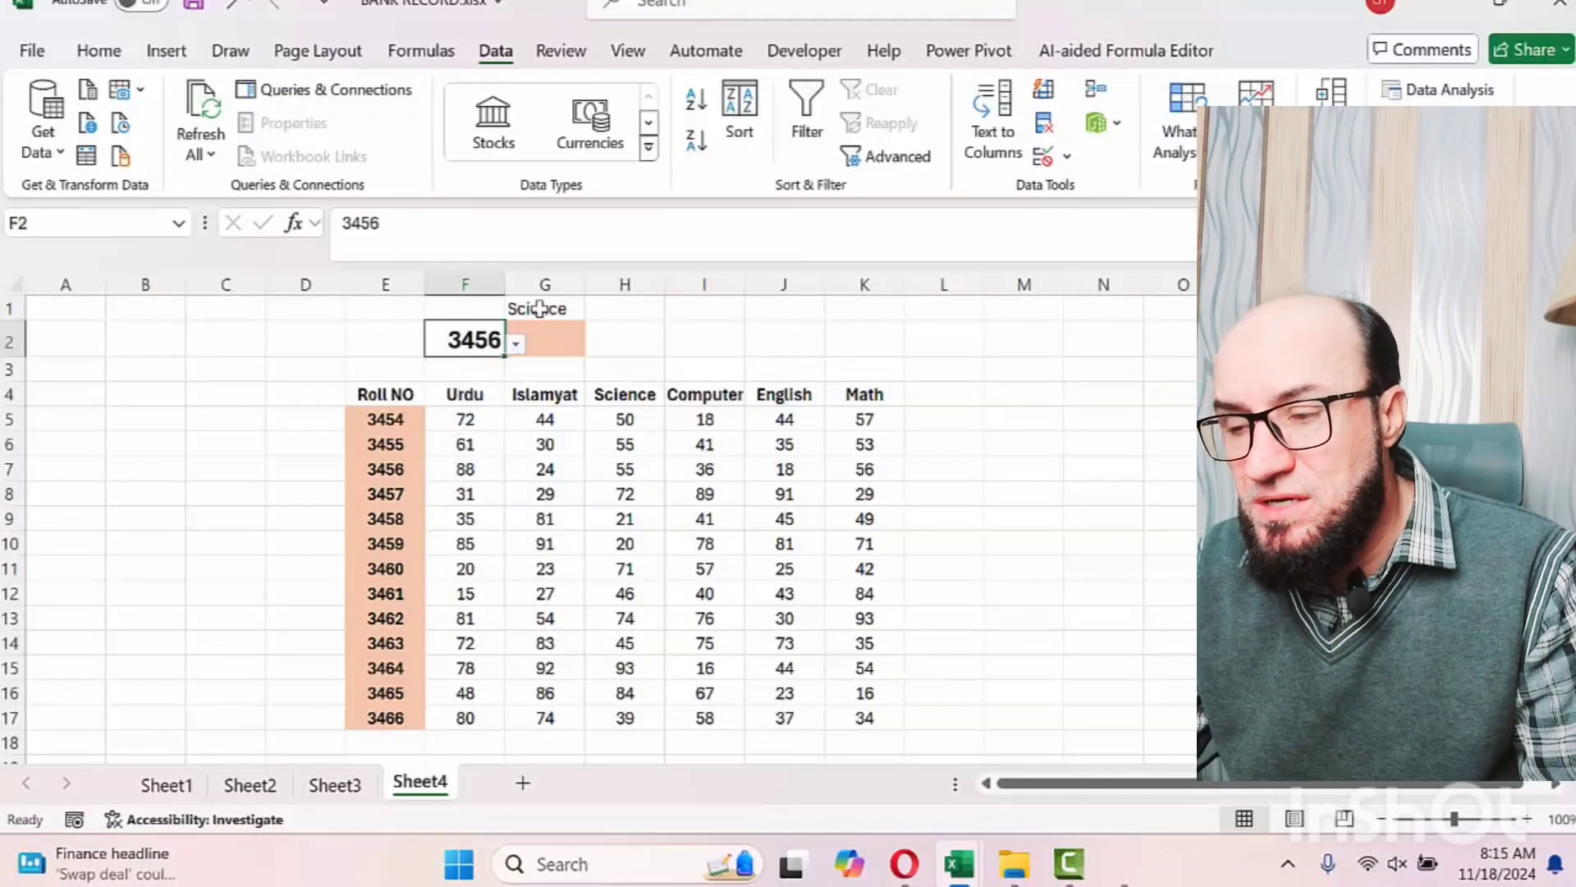
# Format the subject in cell G1 as bold, size 12 and vertically centred
pyautogui.click(568, 306)
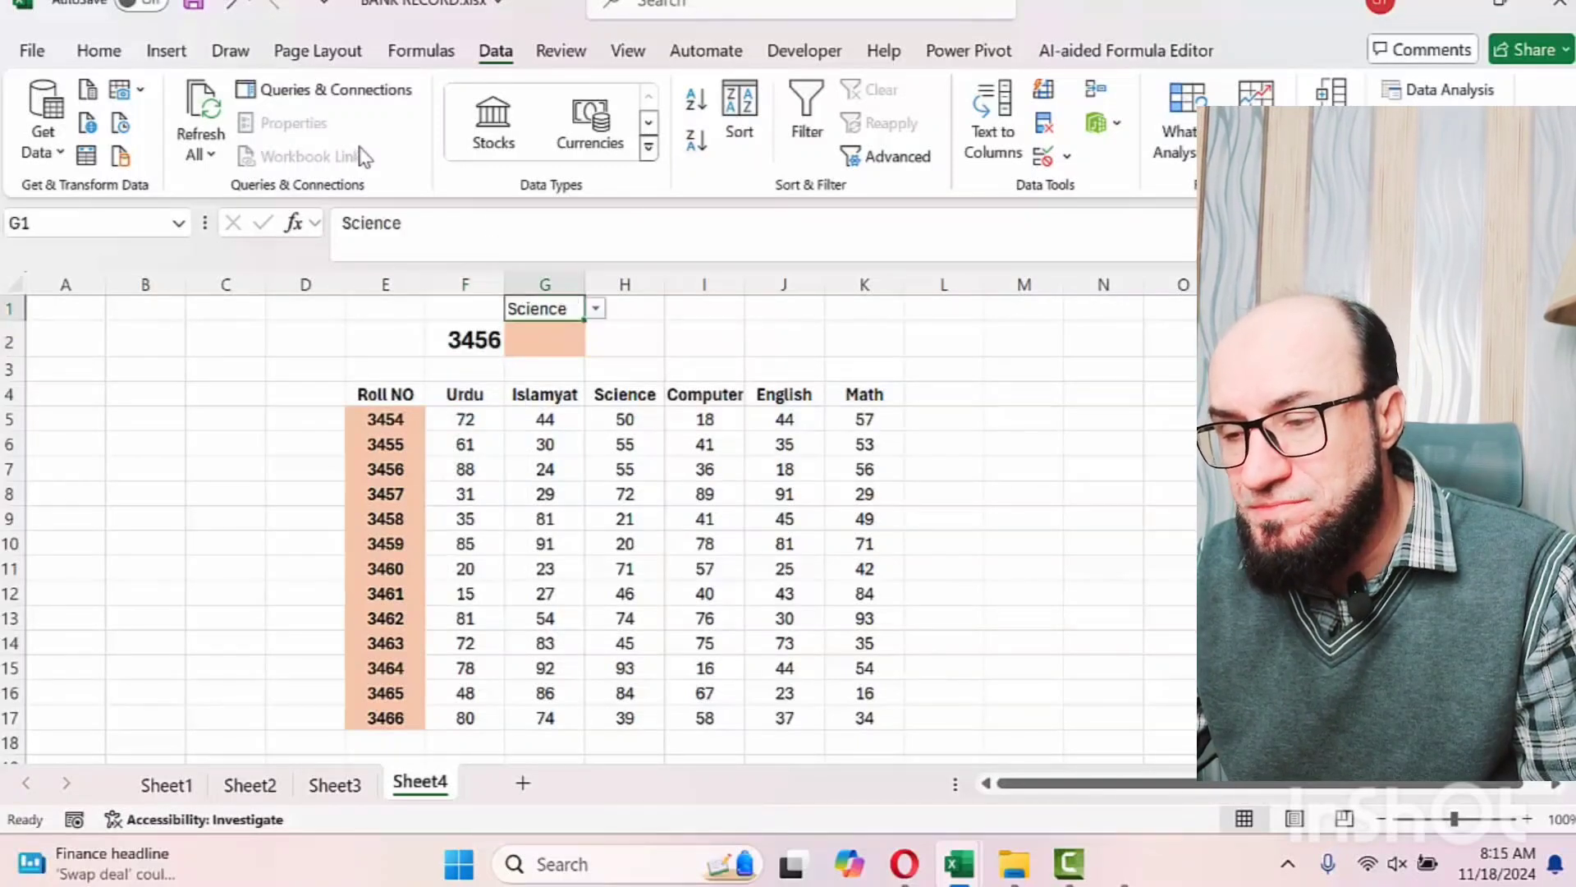
pyautogui.click(98, 50)
pyautogui.click(481, 99)
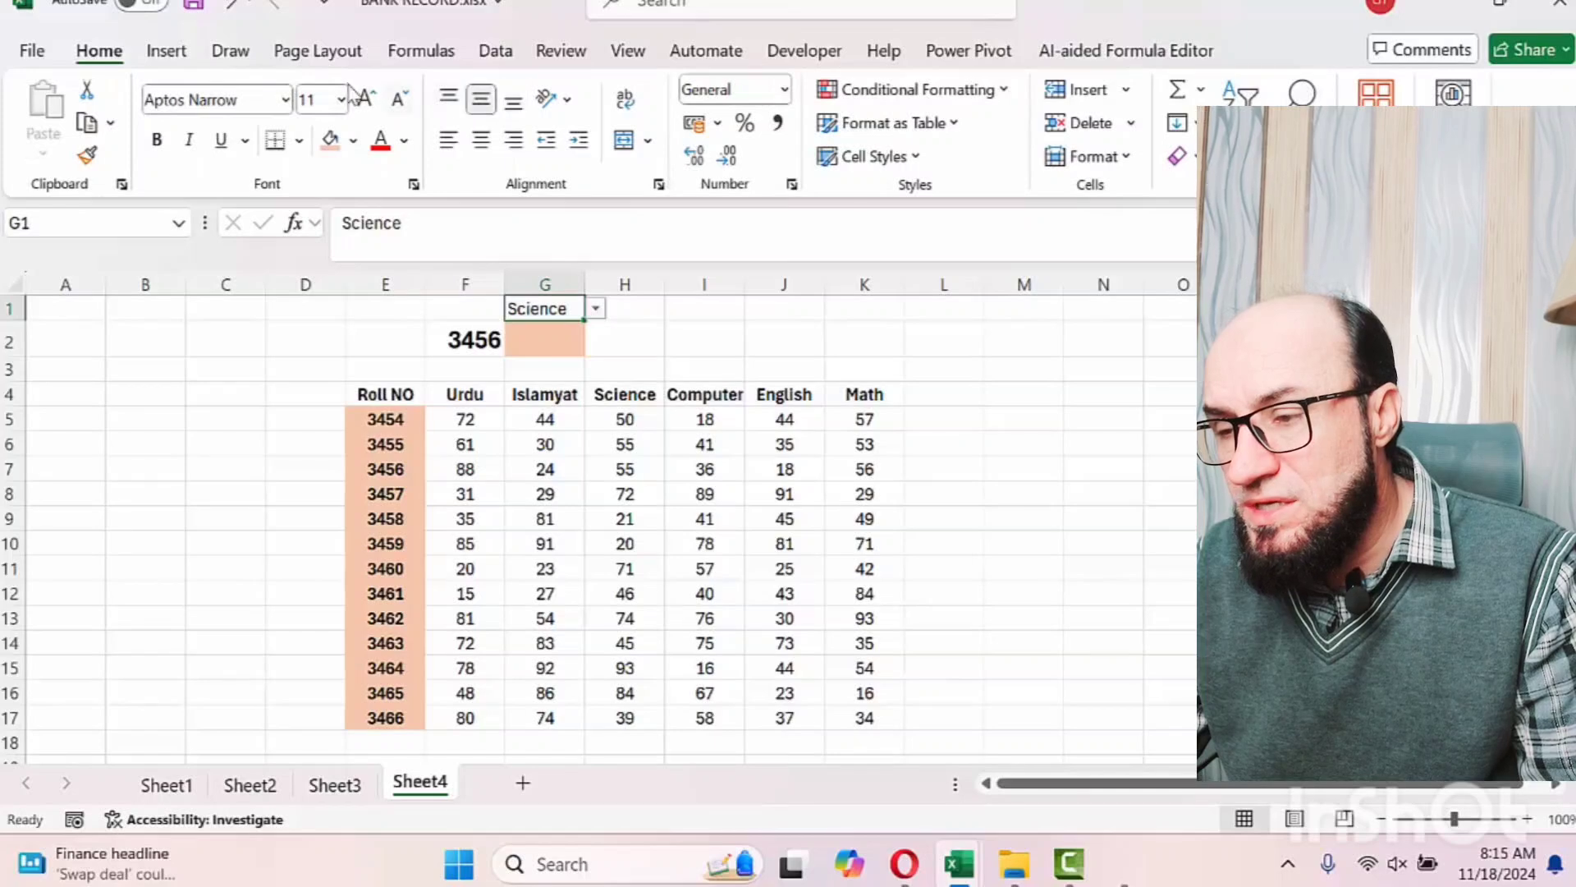
pyautogui.click(367, 99)
pyautogui.click(156, 139)
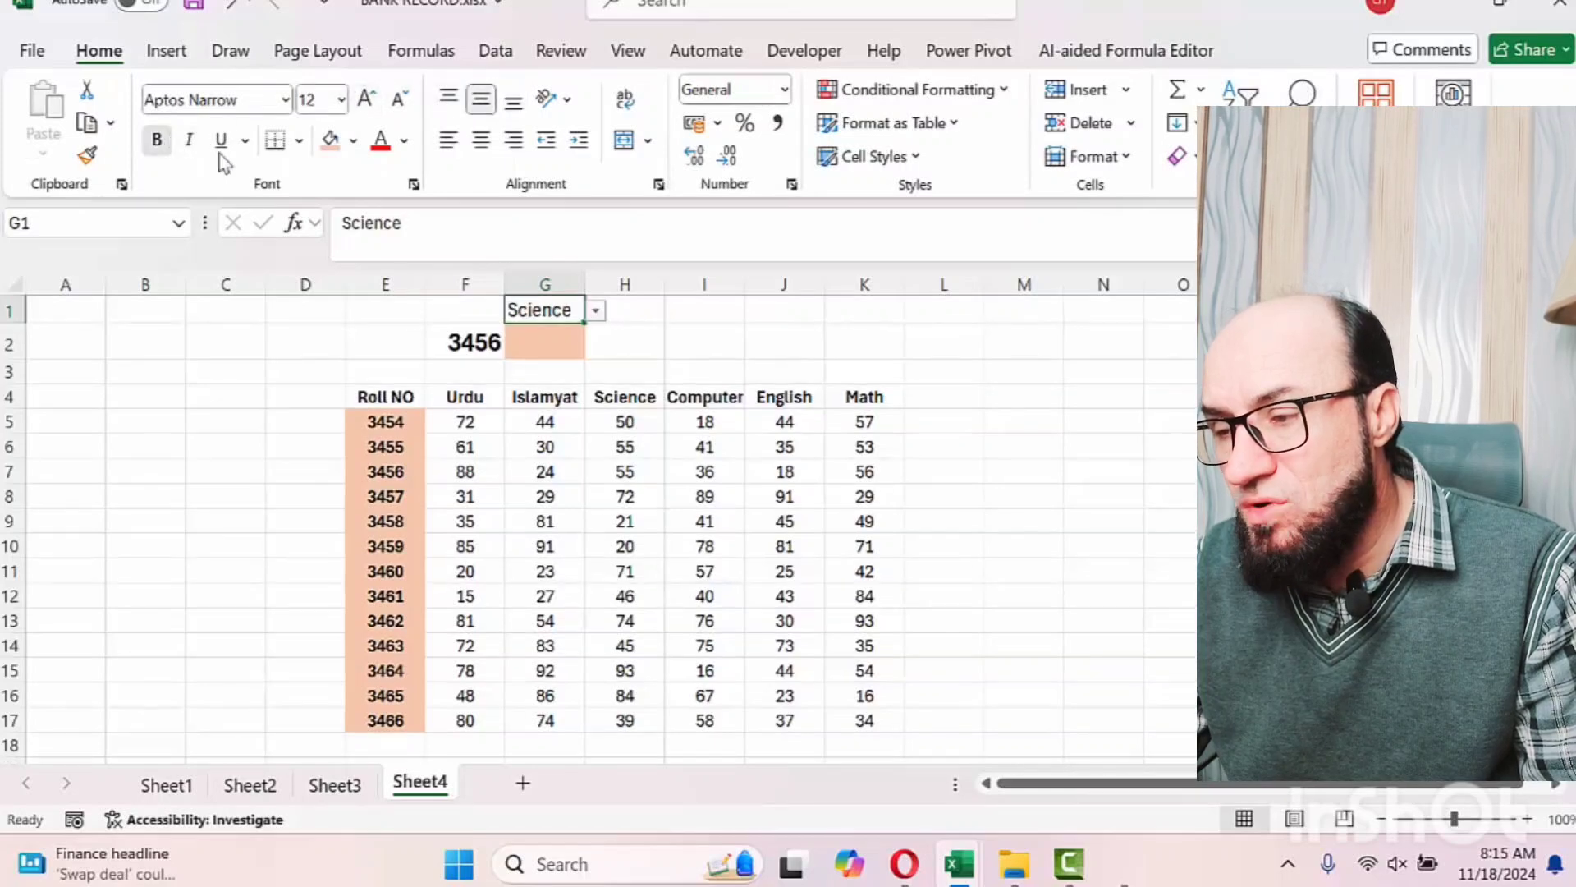
# Begin an INDEX formula in cell G2 with the whole marks table E4:K17 as its array
pyautogui.click(545, 337)
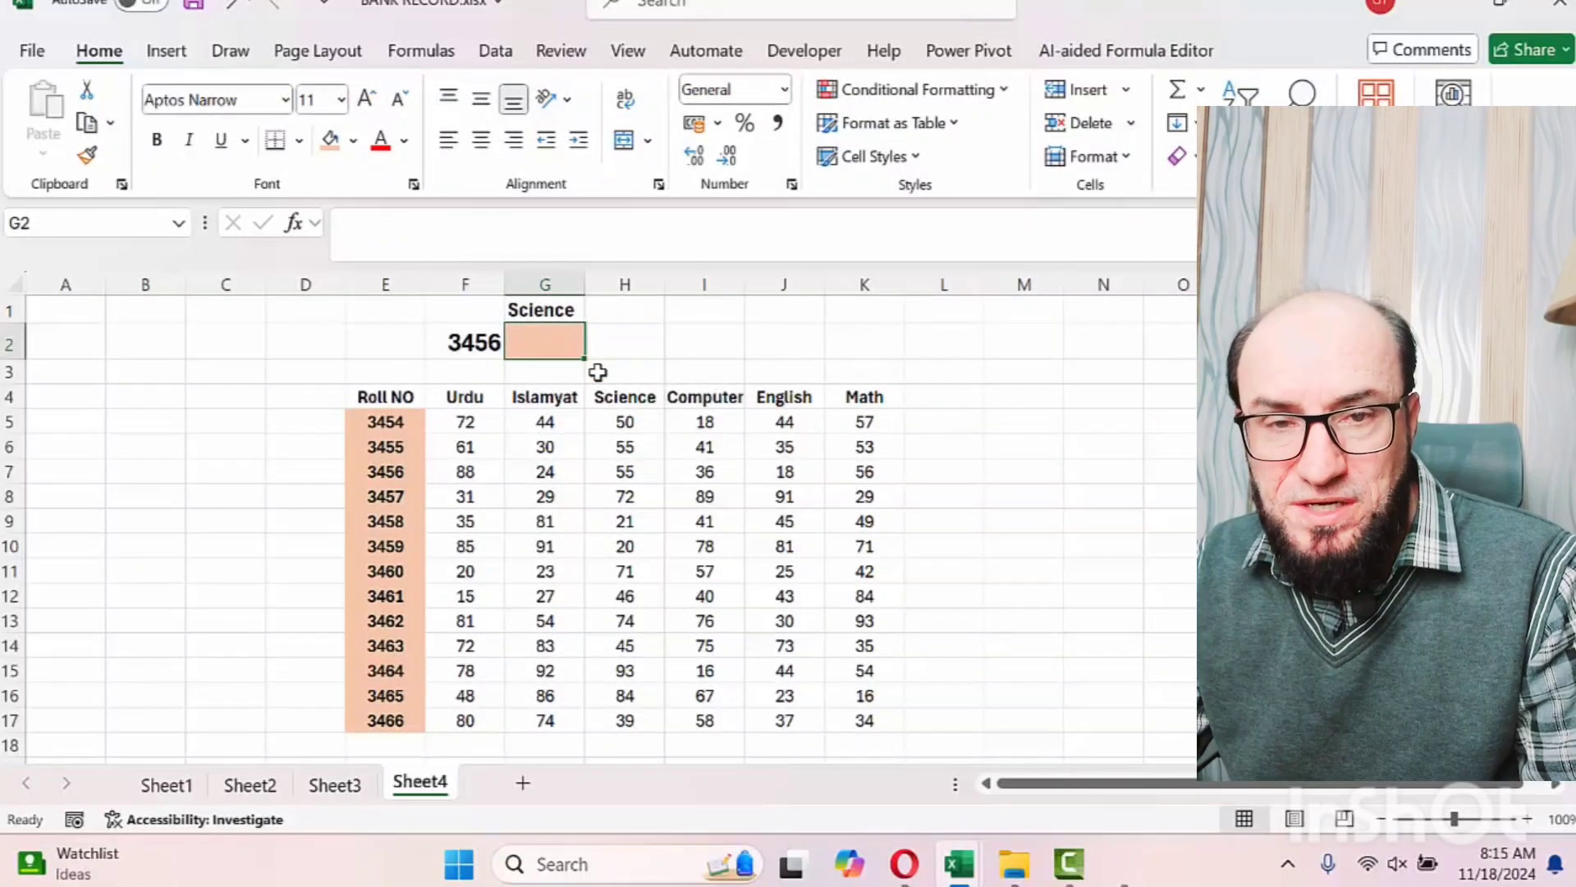
pyautogui.write('=')
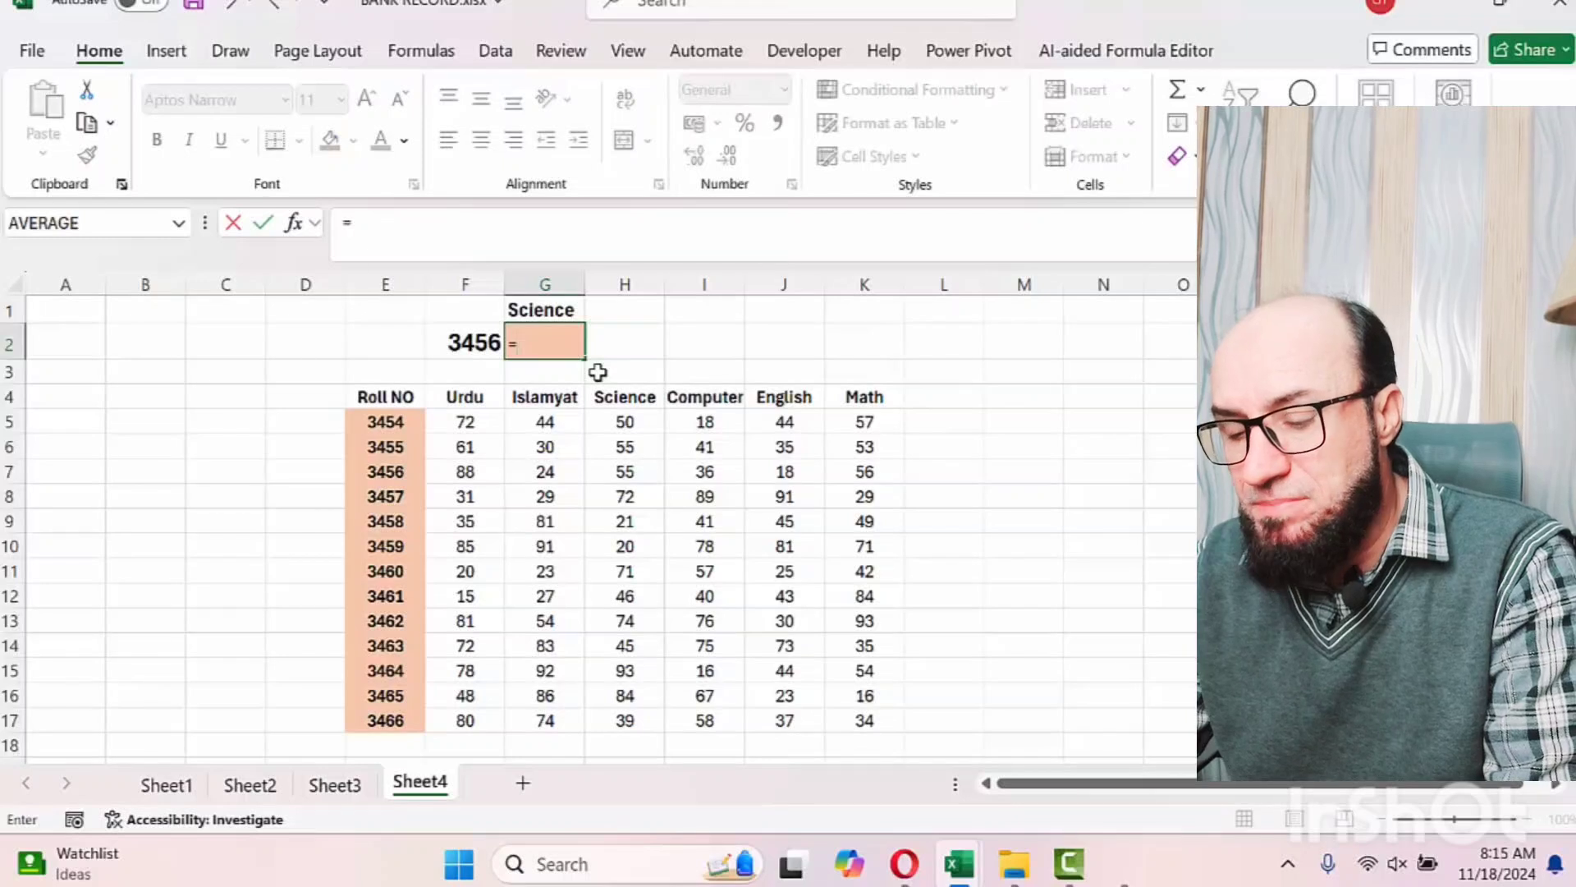
pyautogui.write('Ind')
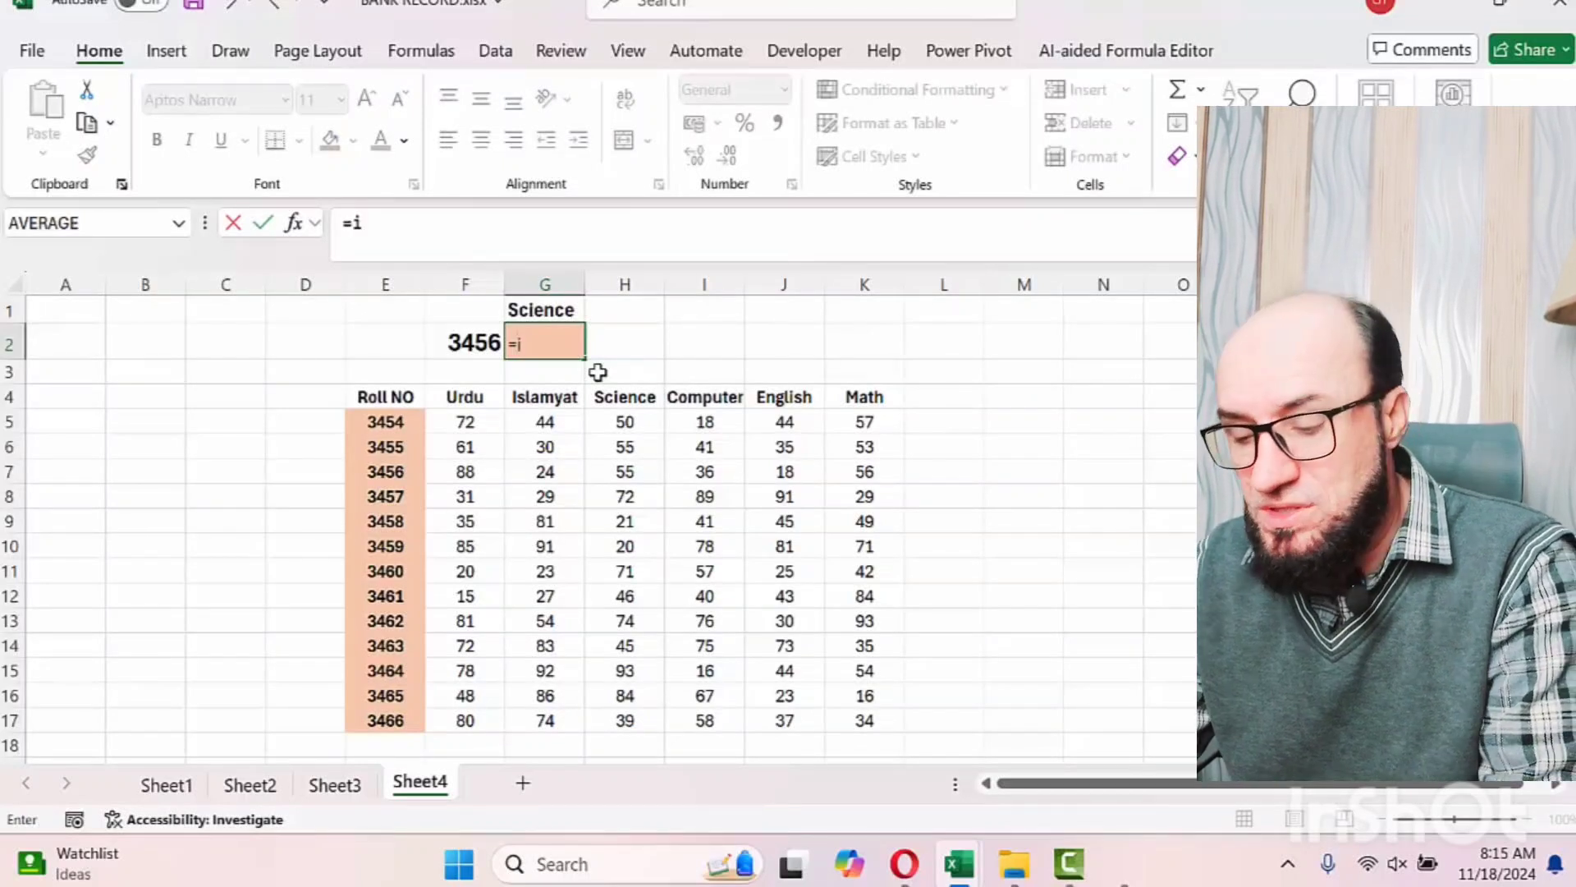
pyautogui.press('Tab')
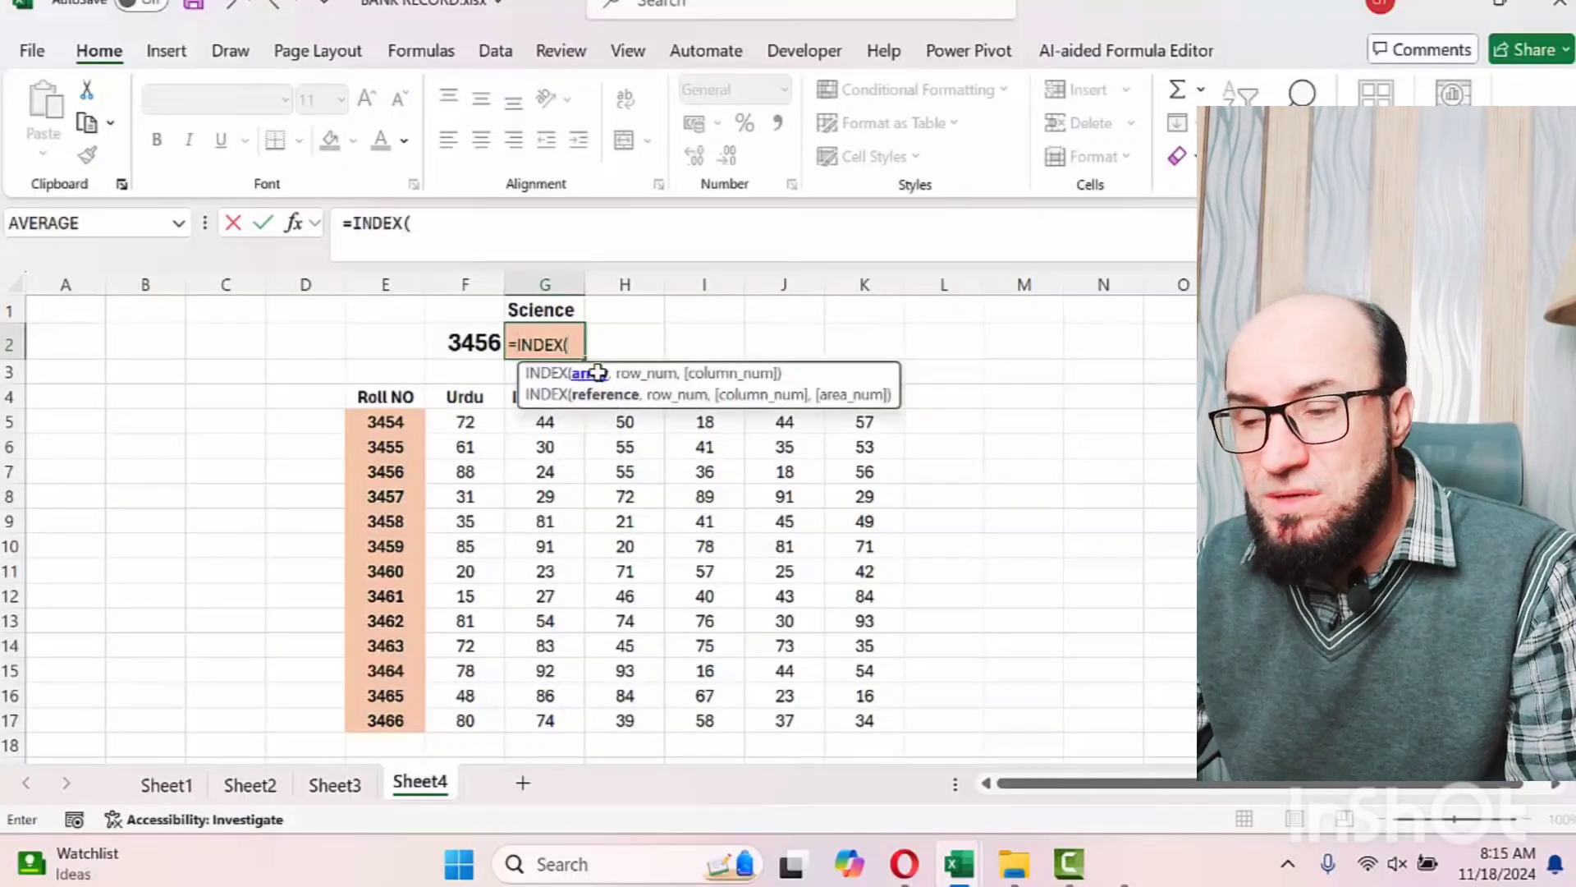
pyautogui.press('Down')
pyautogui.press('Down')
pyautogui.press('Down')
pyautogui.press('Left')
pyautogui.press('Left')
pyautogui.press('Up')
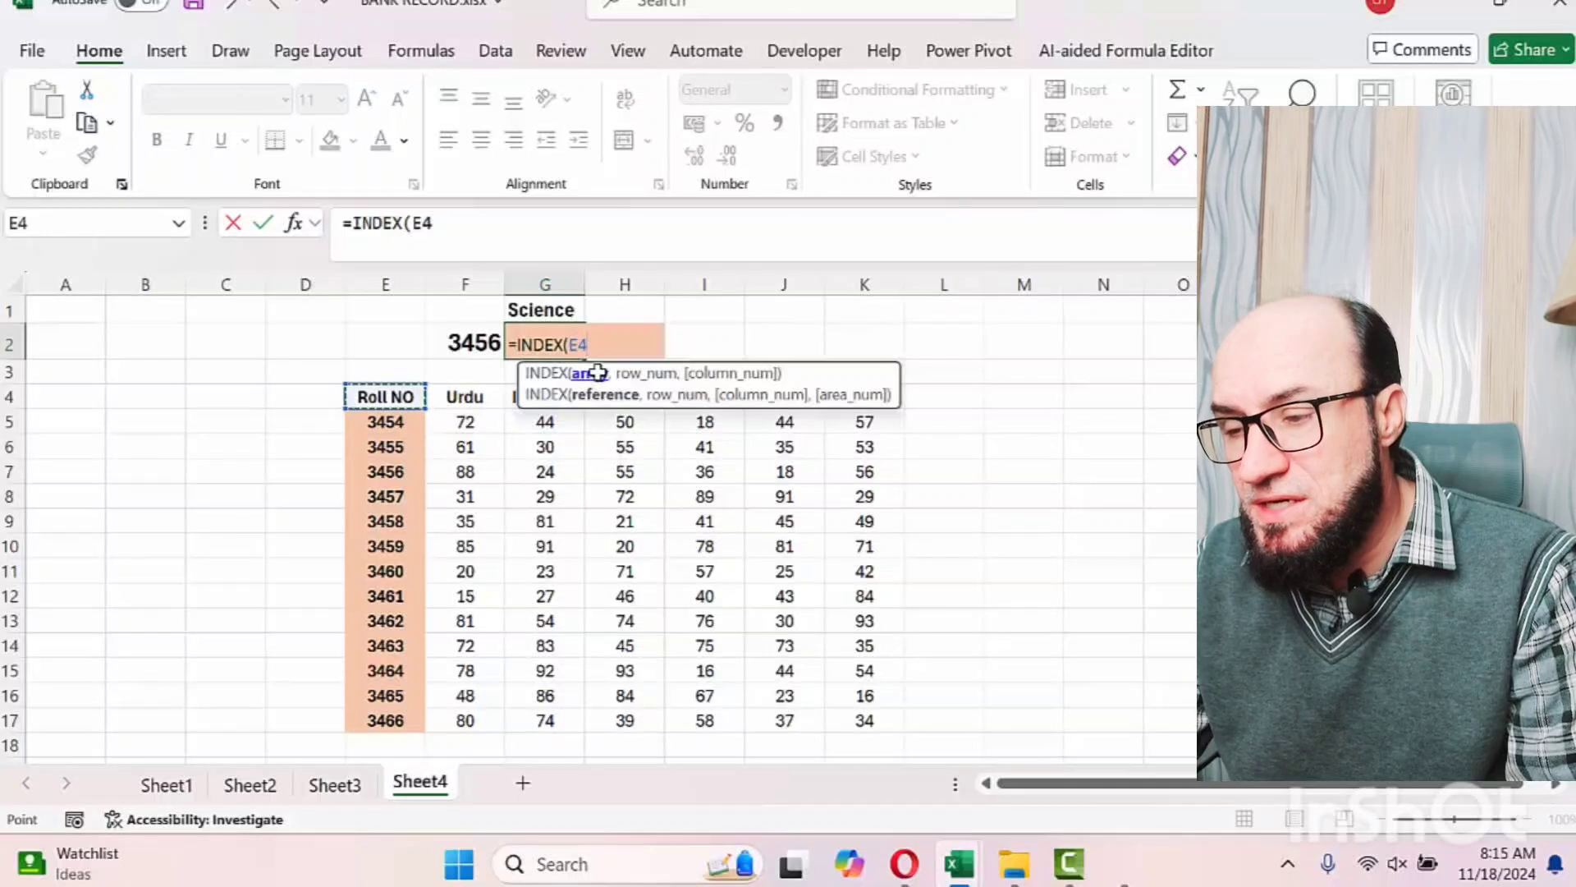
pyautogui.hotkey('shift', 'Right')
pyautogui.hotkey('shift', 'Right')
pyautogui.hotkey('shift', 'Right')
pyautogui.hotkey('shift', 'Right')
pyautogui.hotkey('shift', 'Right')
pyautogui.hotkey('shift', 'Right')
pyautogui.hotkey('ctrl', 'shift', 'Down')
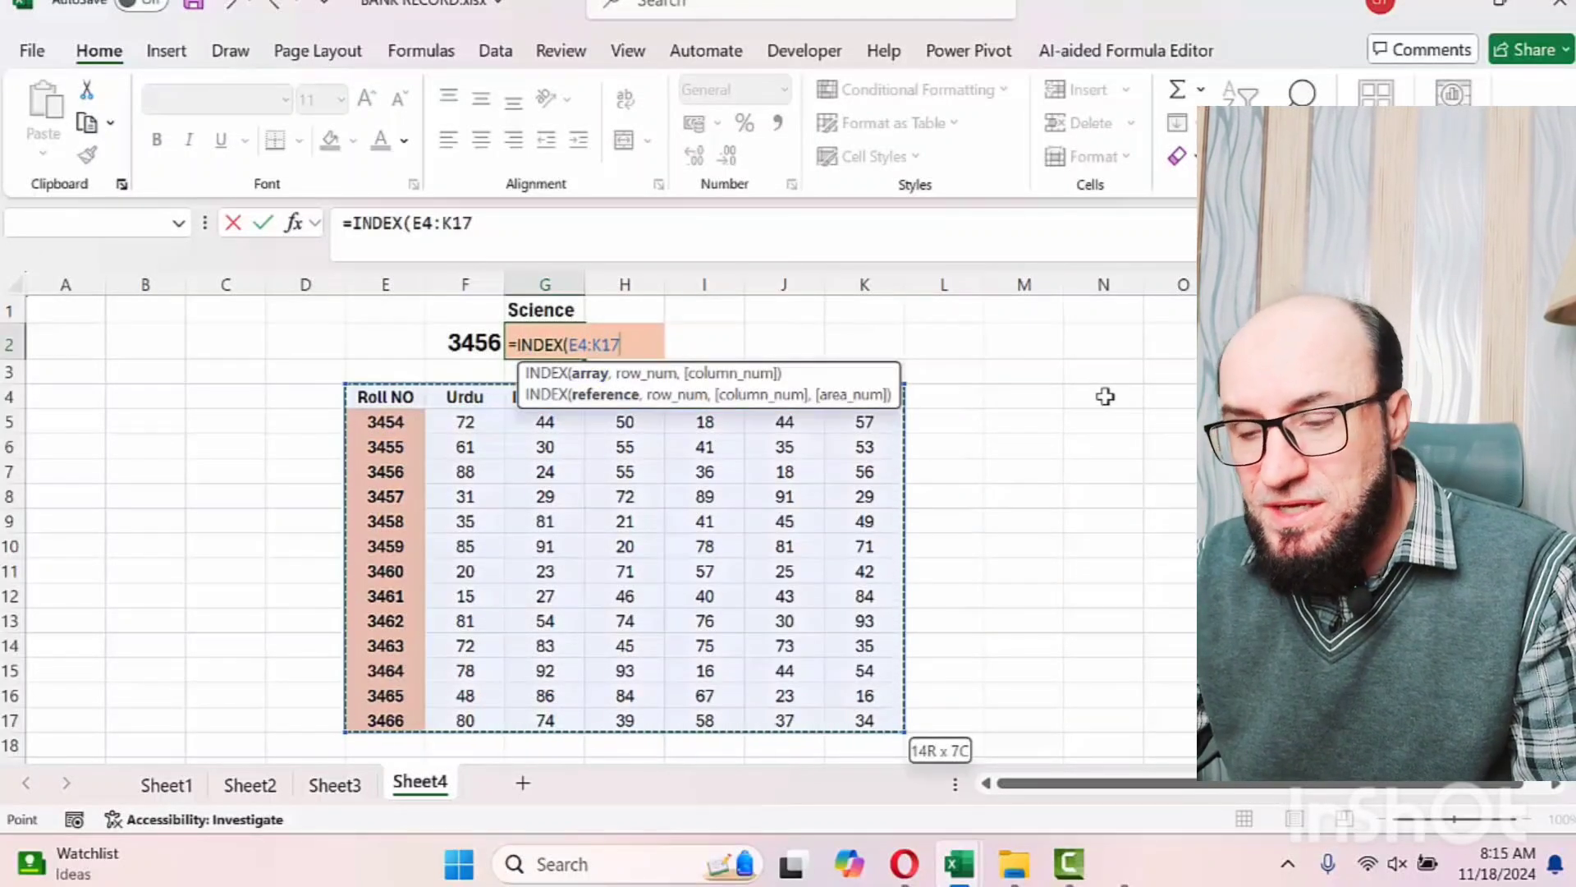
pyautogui.write(',')
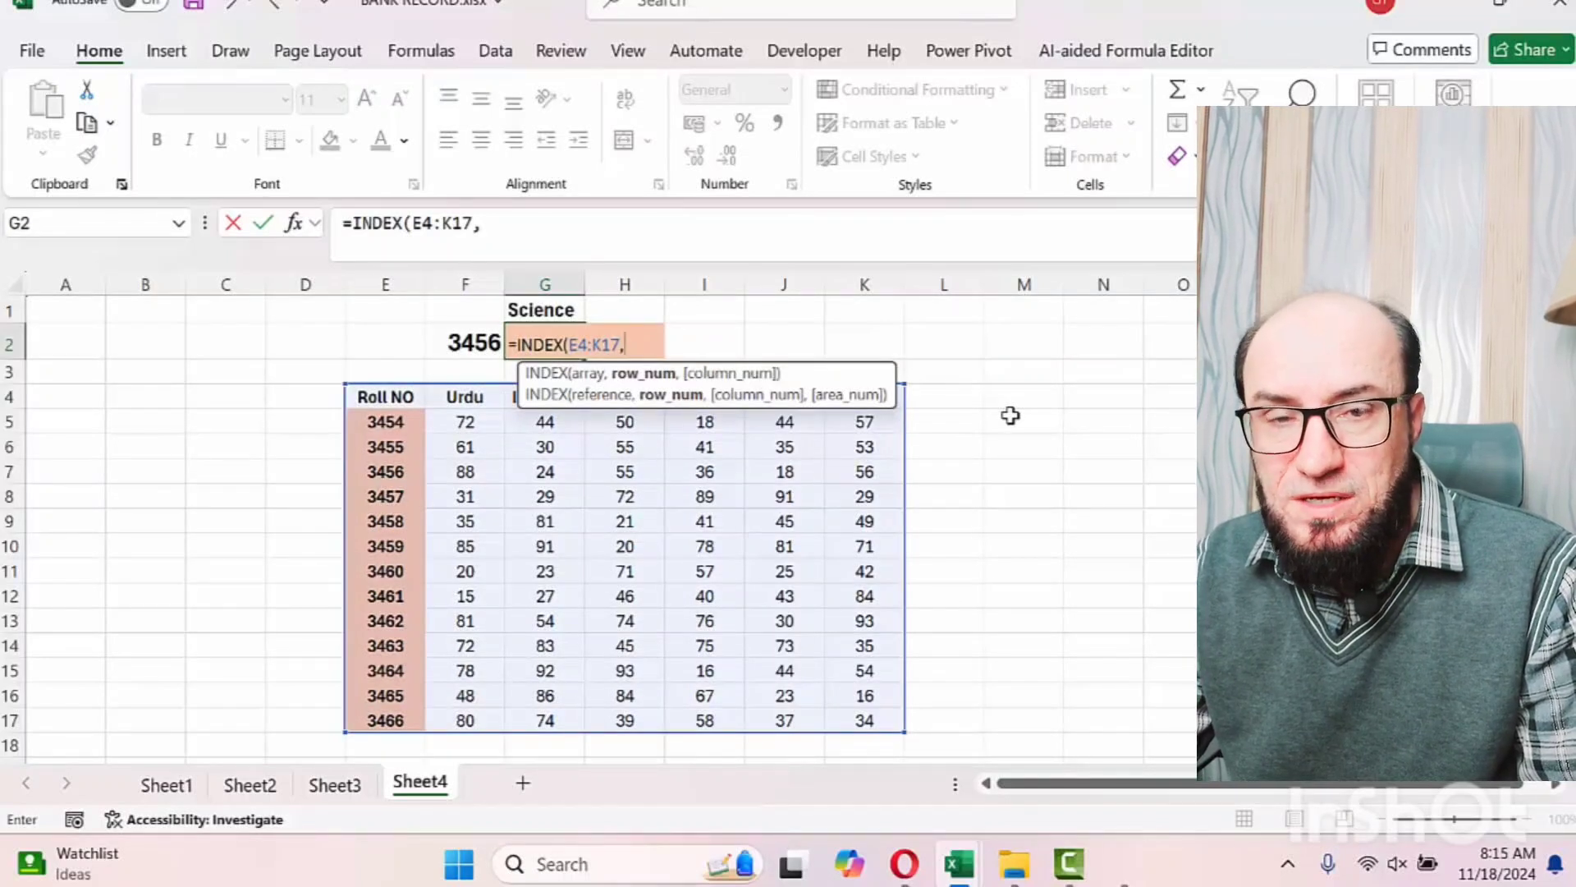
# Add MATCH(F2,E4:E17,0) as the row number argument of the INDEX formula in G2
pyautogui.write('mat')
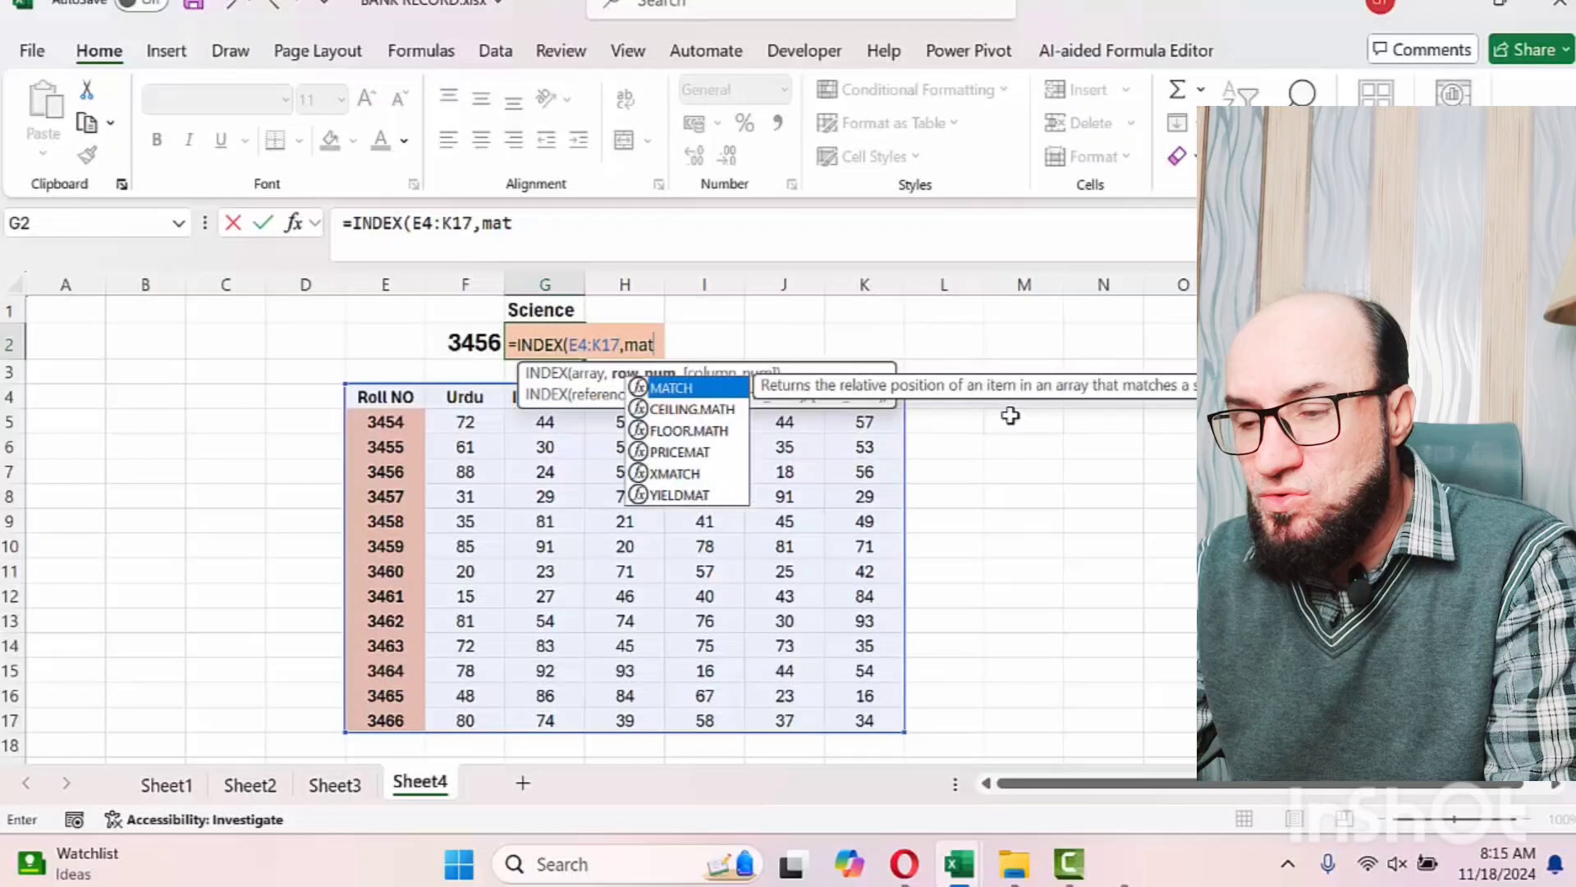
pyautogui.press('Tab')
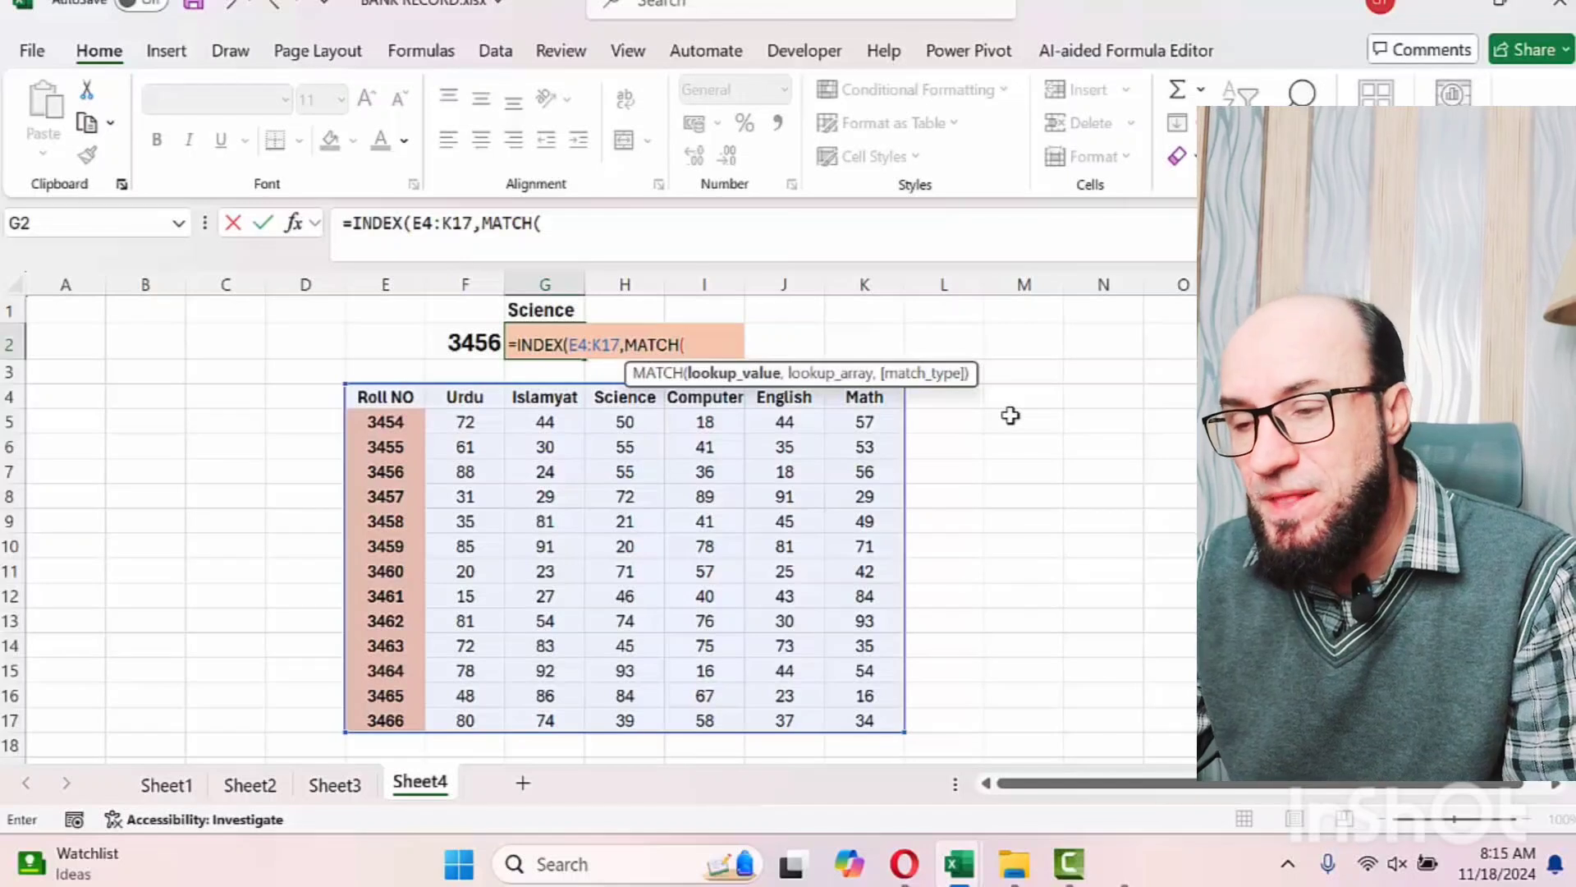
pyautogui.click(454, 343)
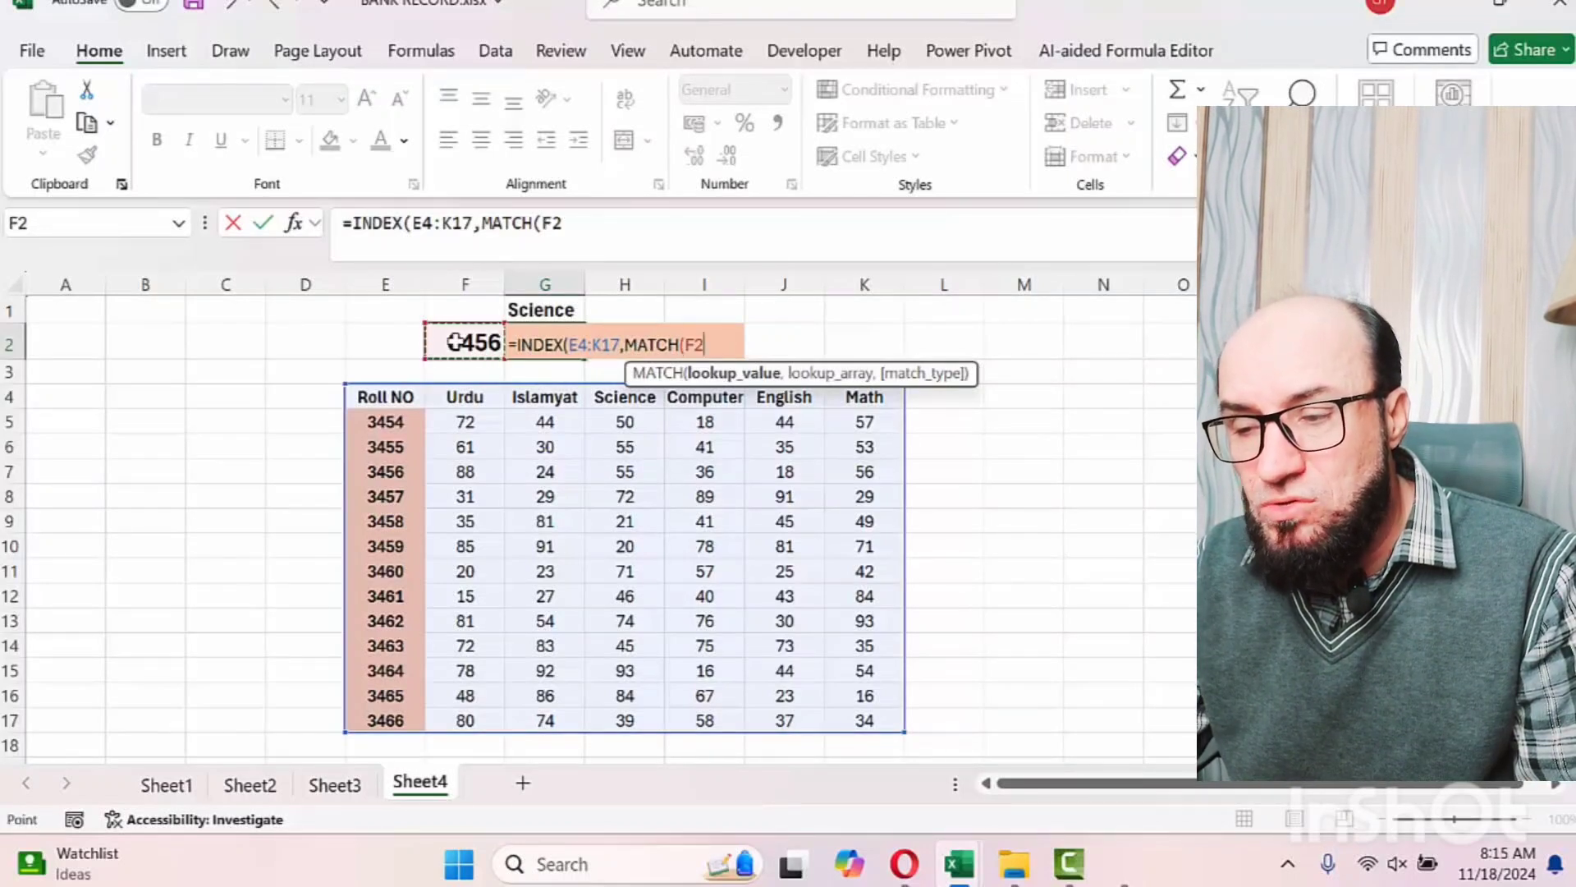
pyautogui.write(',')
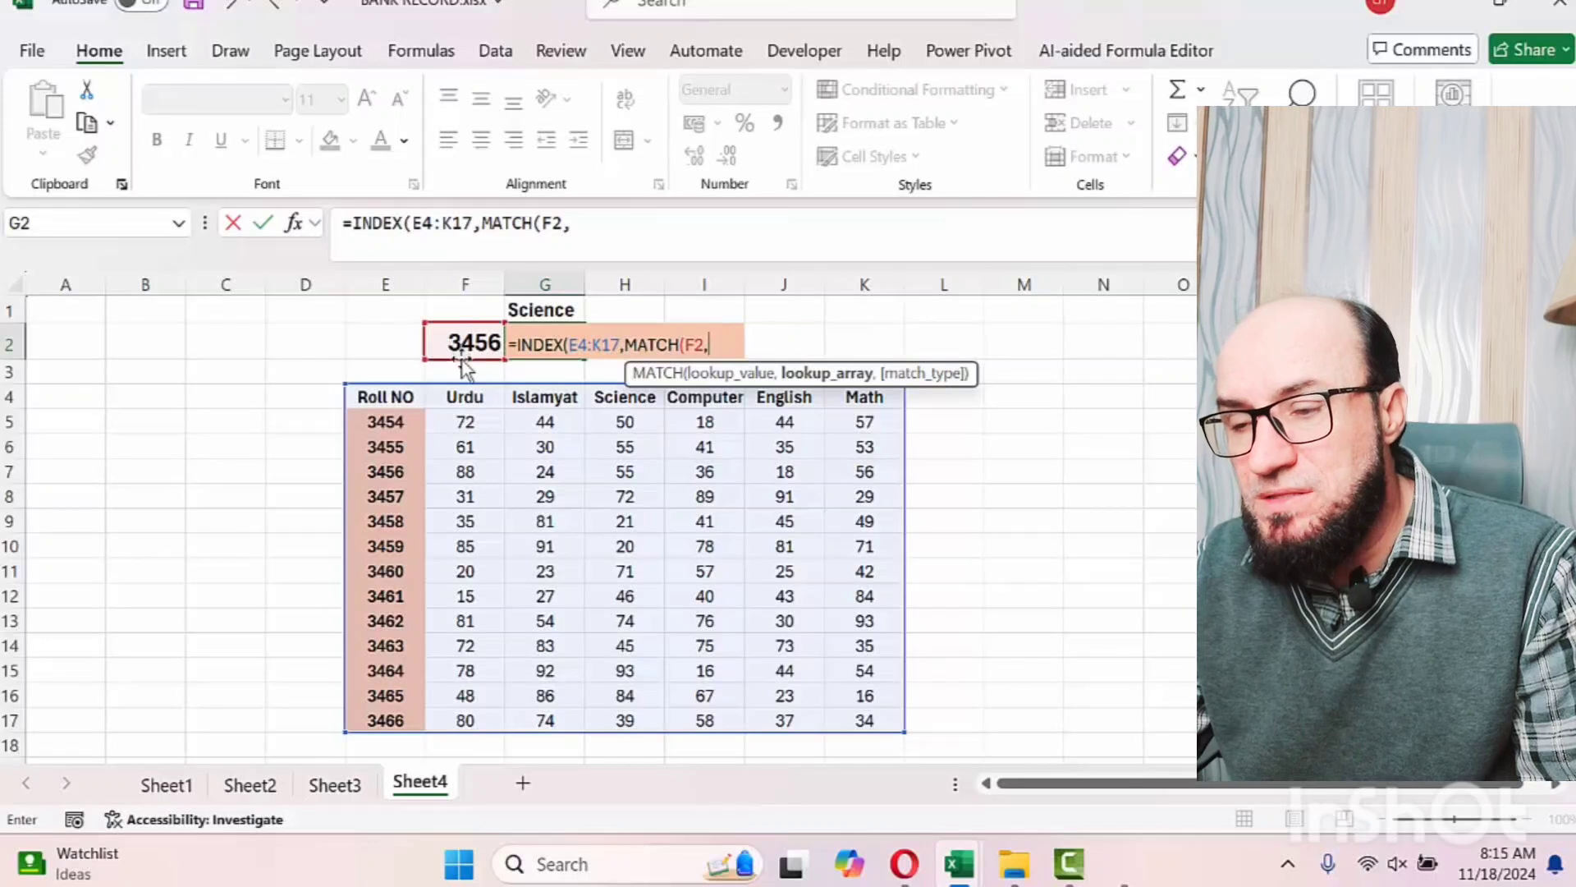
pyautogui.click(407, 399)
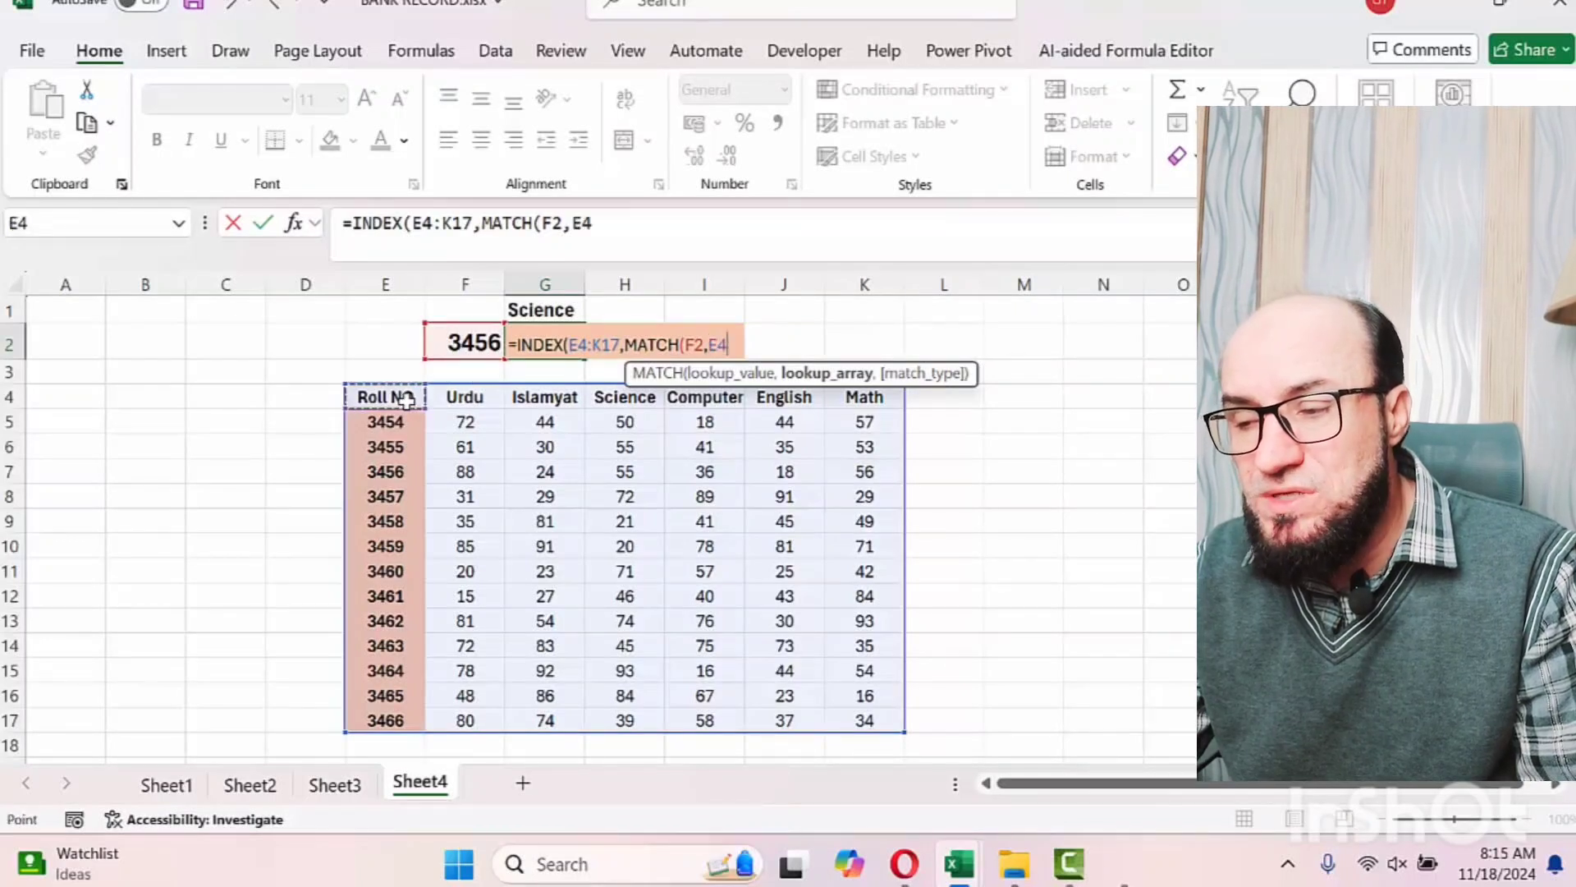
pyautogui.hotkey('ctrl', 'shift', 'Down')
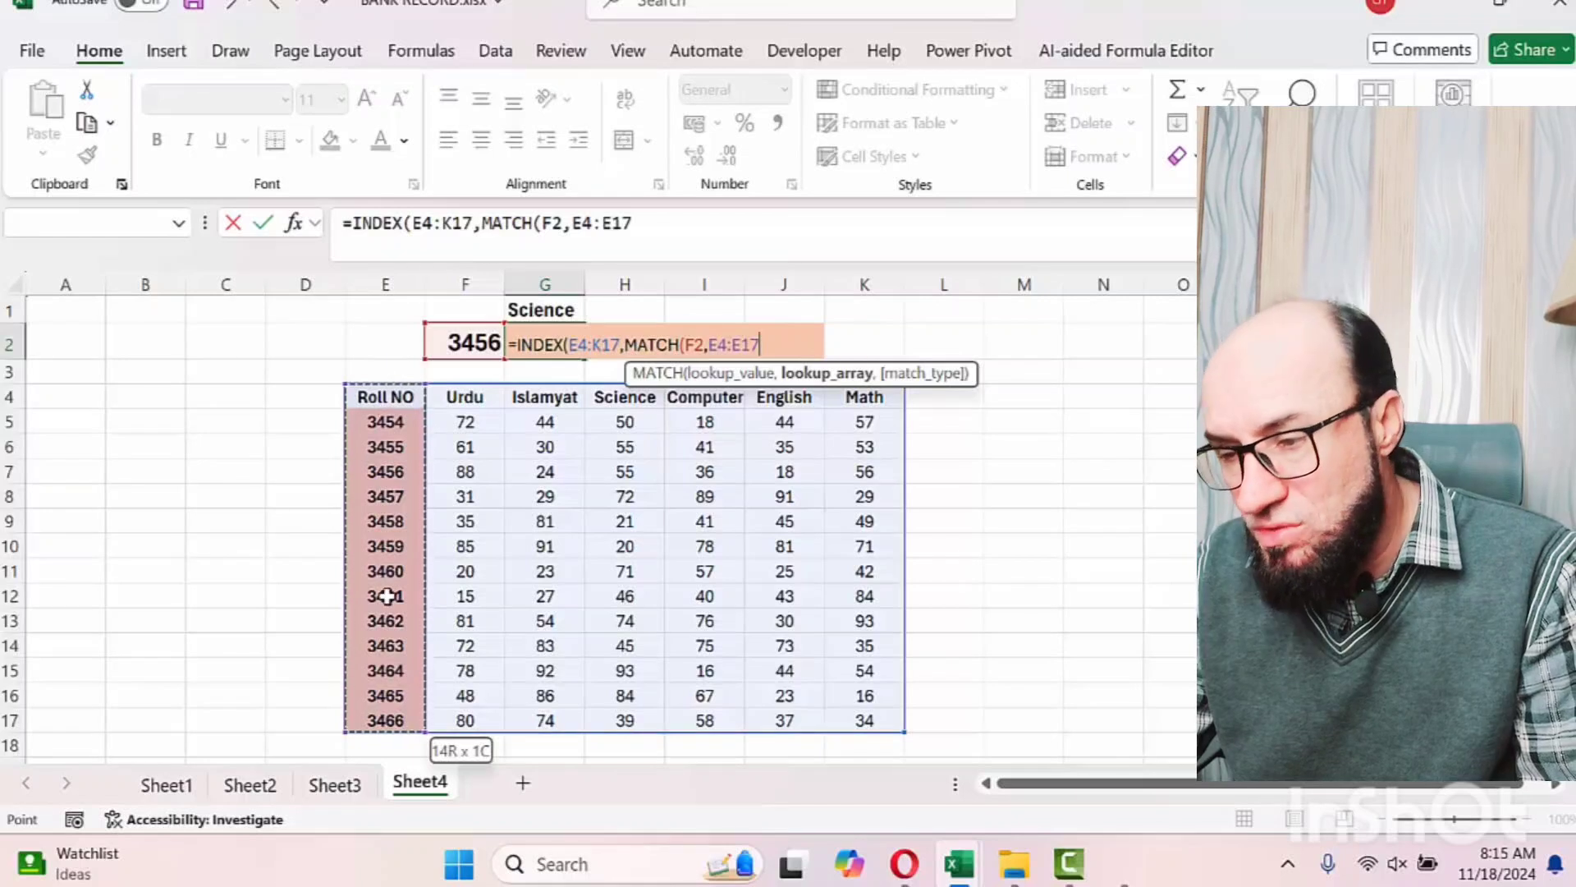
pyautogui.write(',')
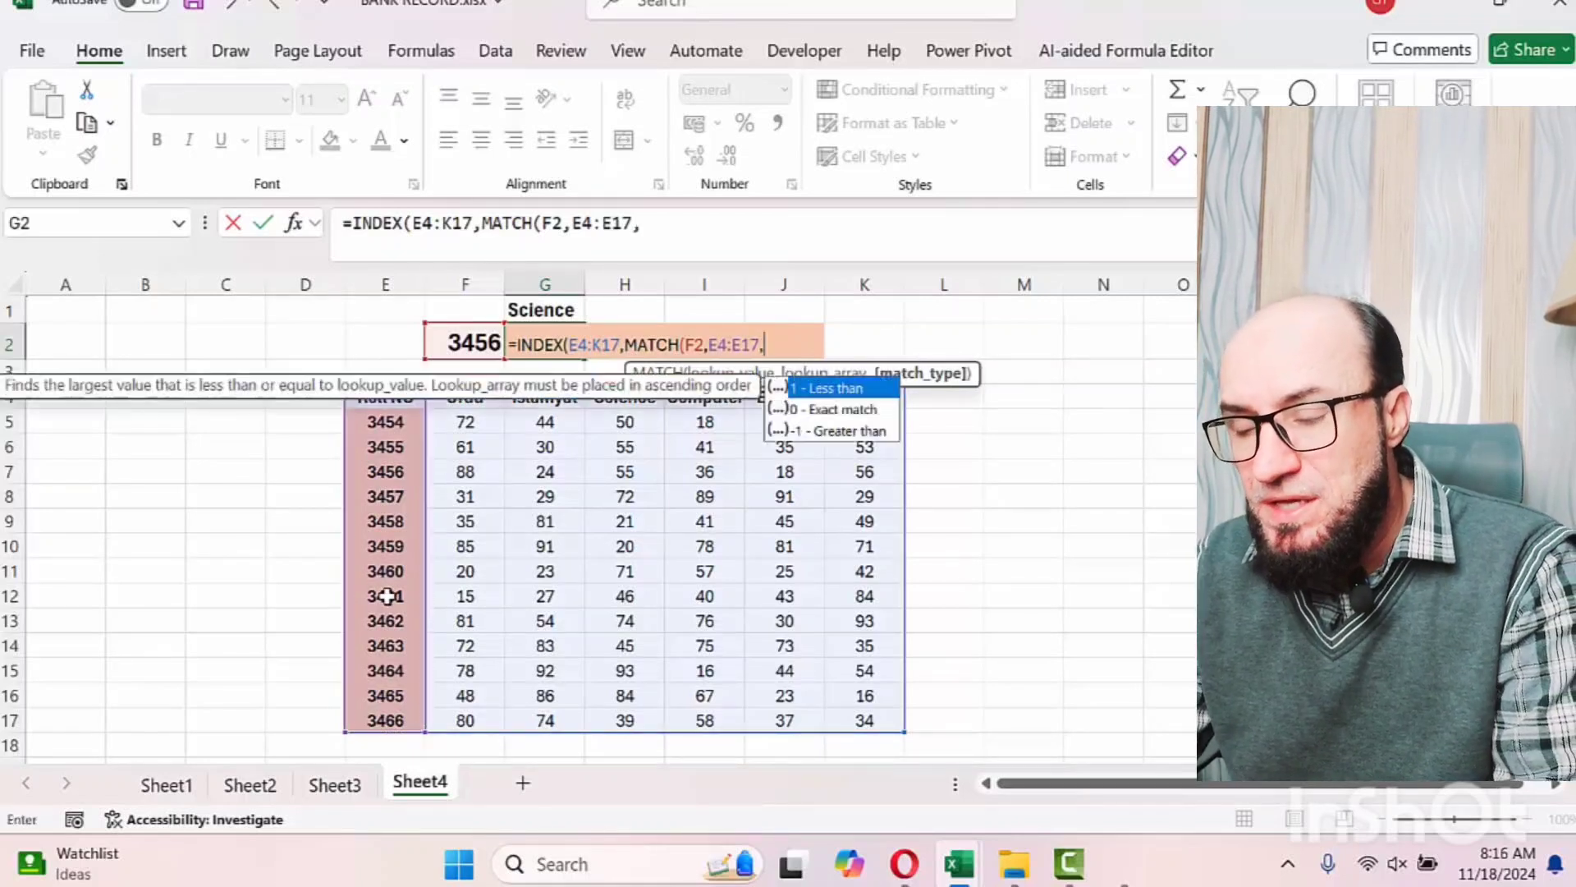
pyautogui.write('0),')
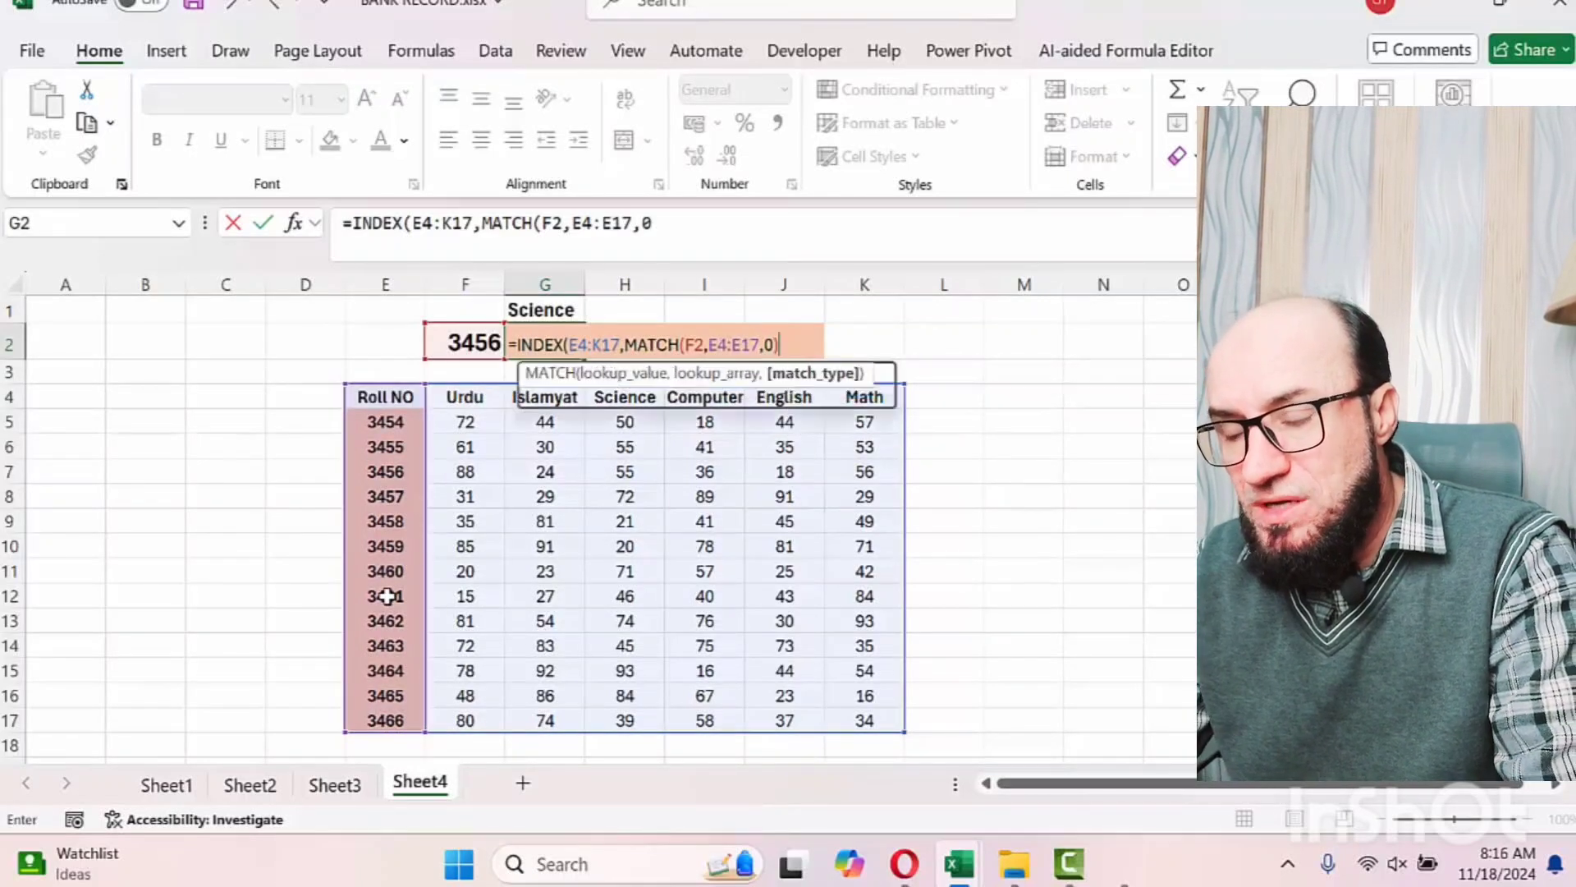
# Add MATCH(G1,E4:K4,0) as the column number argument and complete the INDEX formula in G2
pyautogui.write('match')
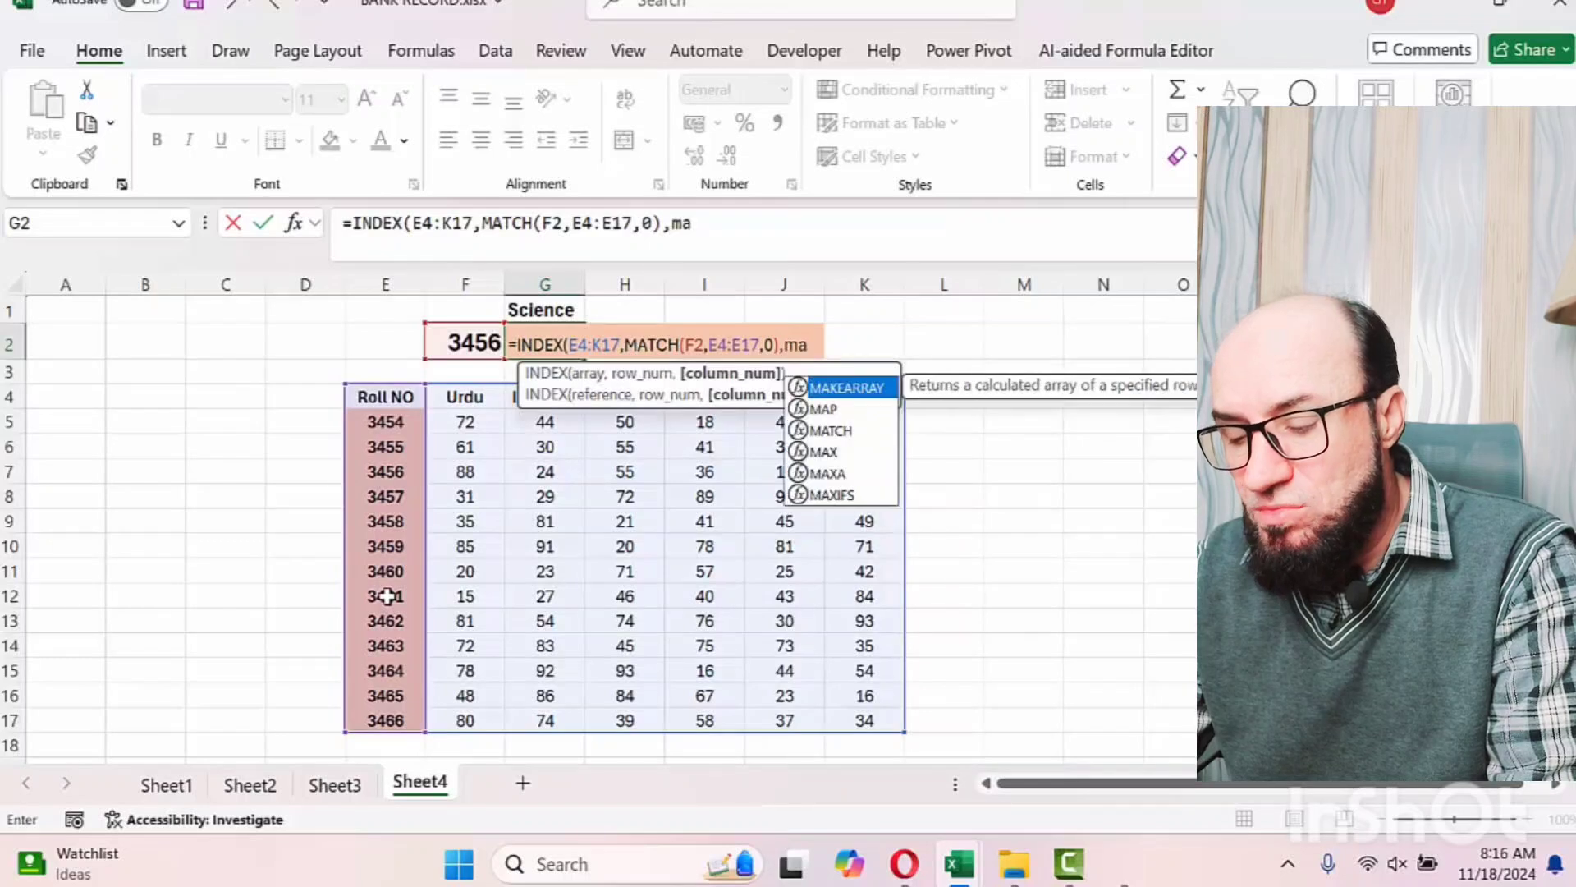
pyautogui.press('Tab')
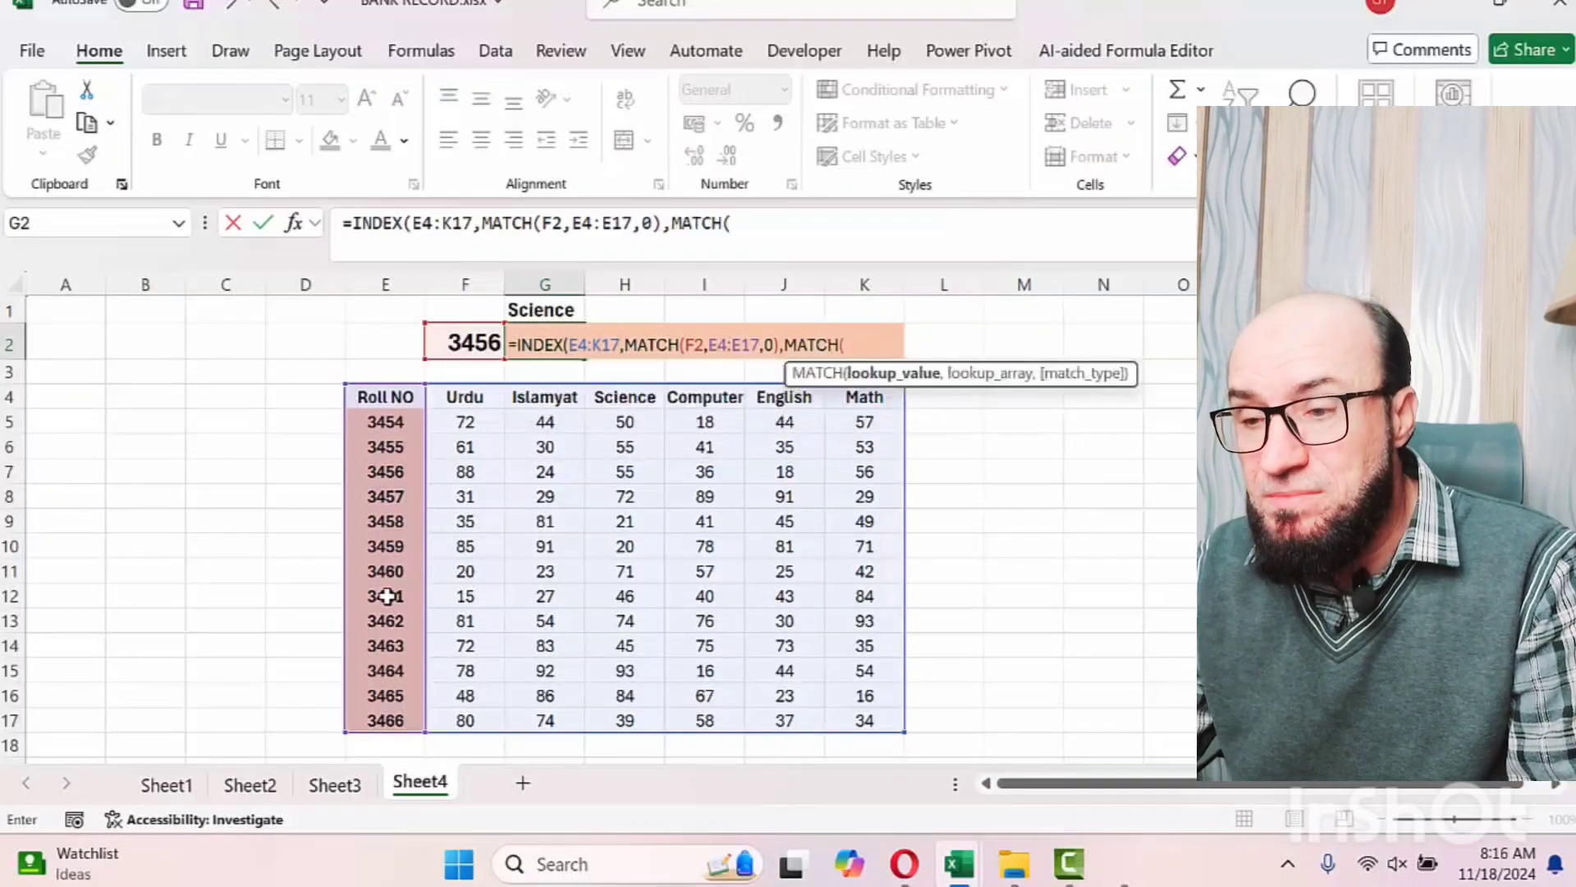
pyautogui.click(545, 311)
pyautogui.write(',')
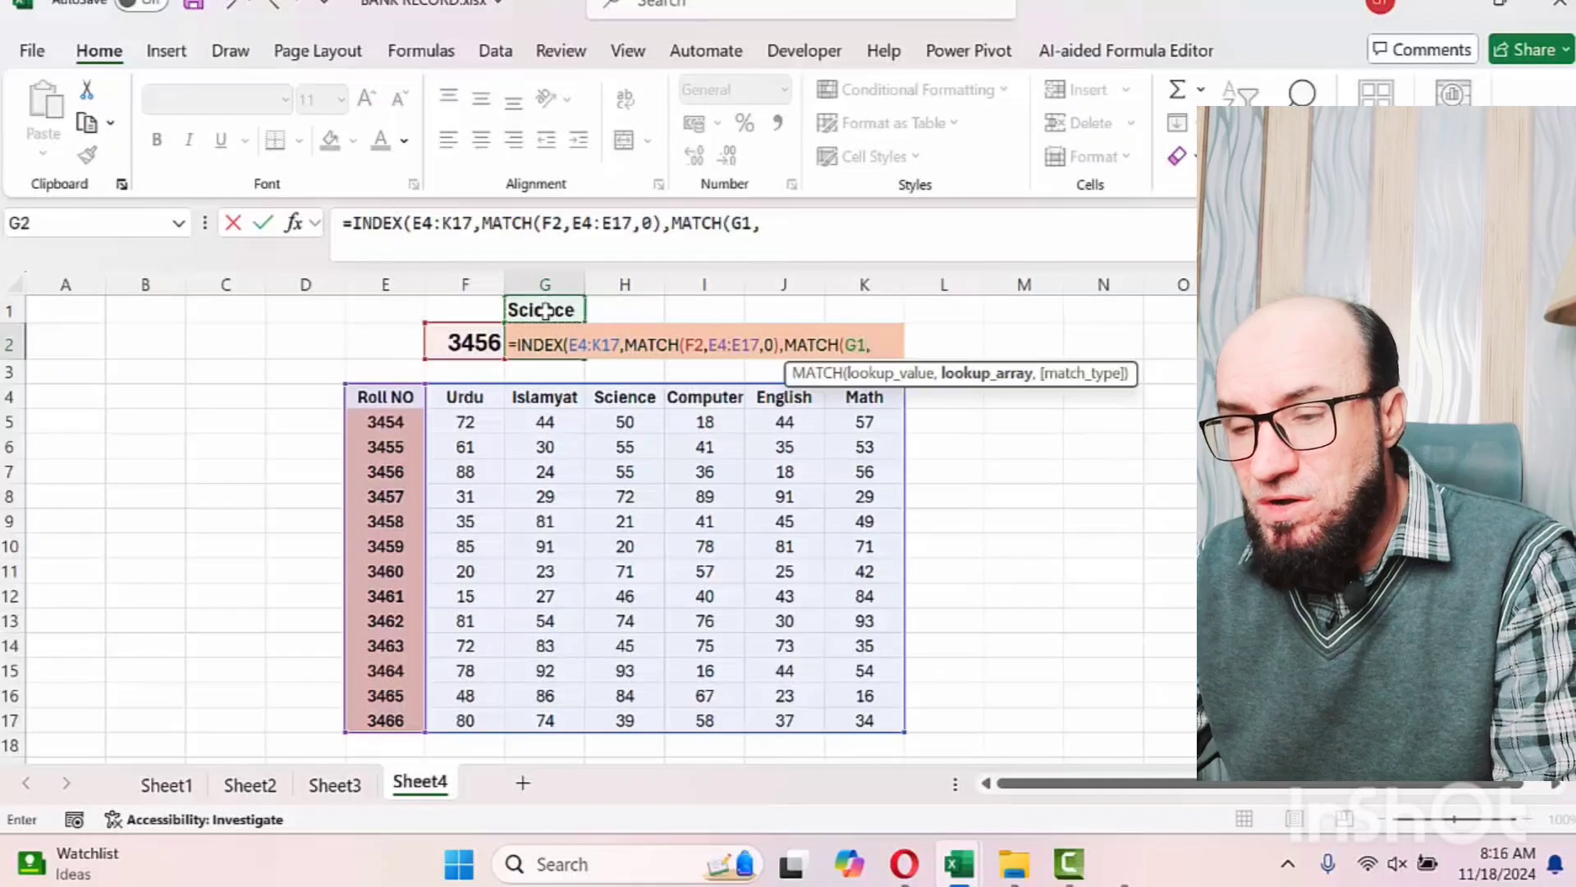
pyautogui.click(408, 397)
pyautogui.hotkey('ctrl', 'shift', 'Right')
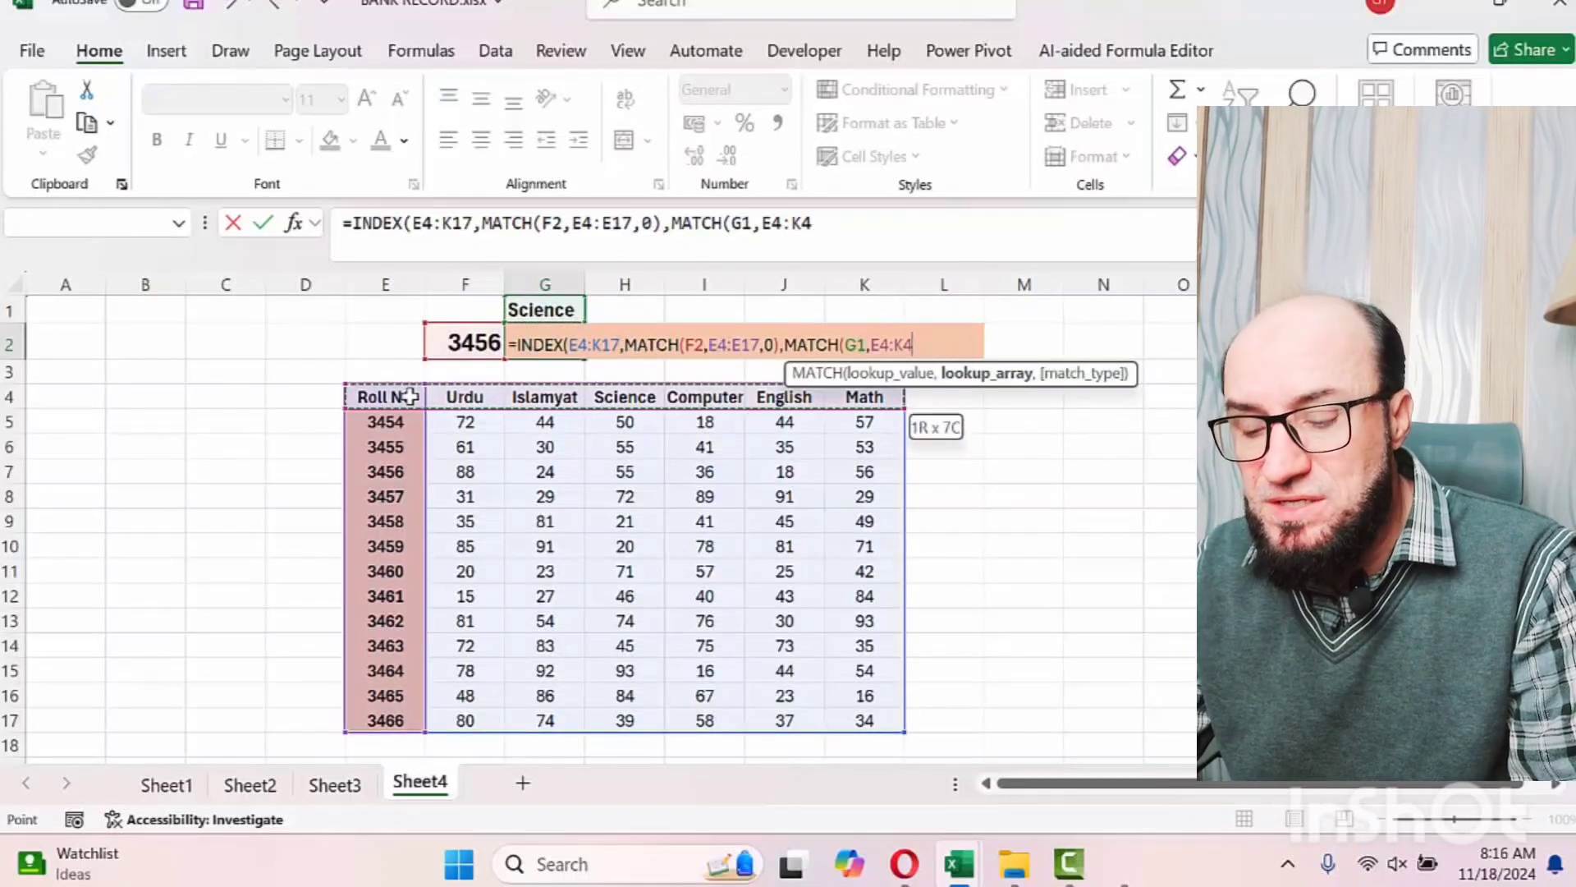
pyautogui.write(',0)')
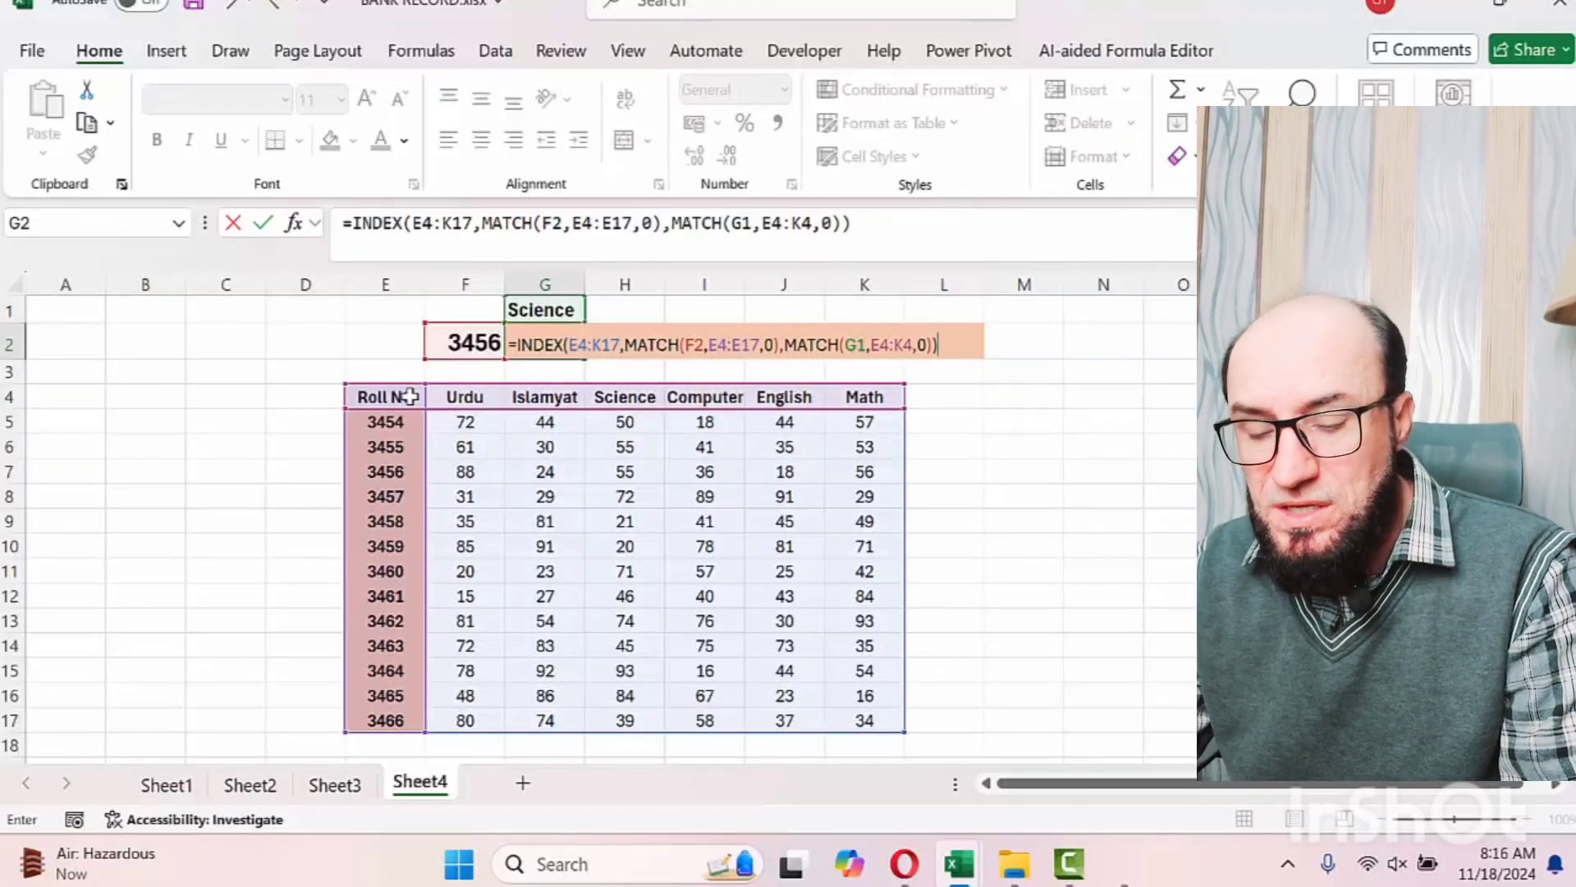
pyautogui.press('Return')
pyautogui.press('Up')
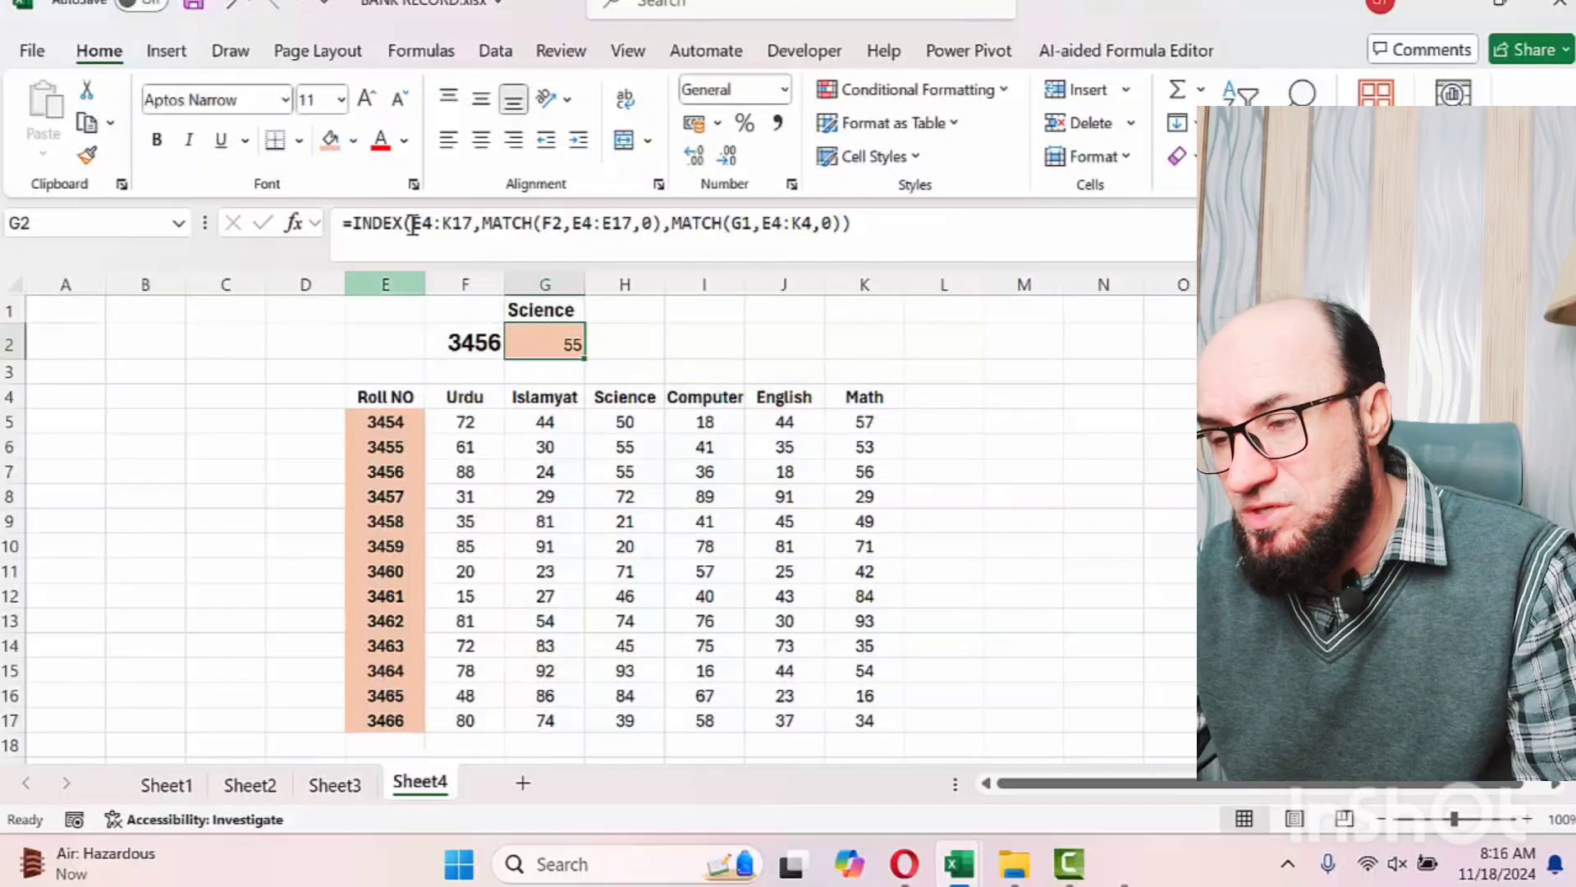
# Centre the lookup result in G2 horizontally and vertically and make it bold at size 14
pyautogui.click(484, 138)
pyautogui.click(481, 98)
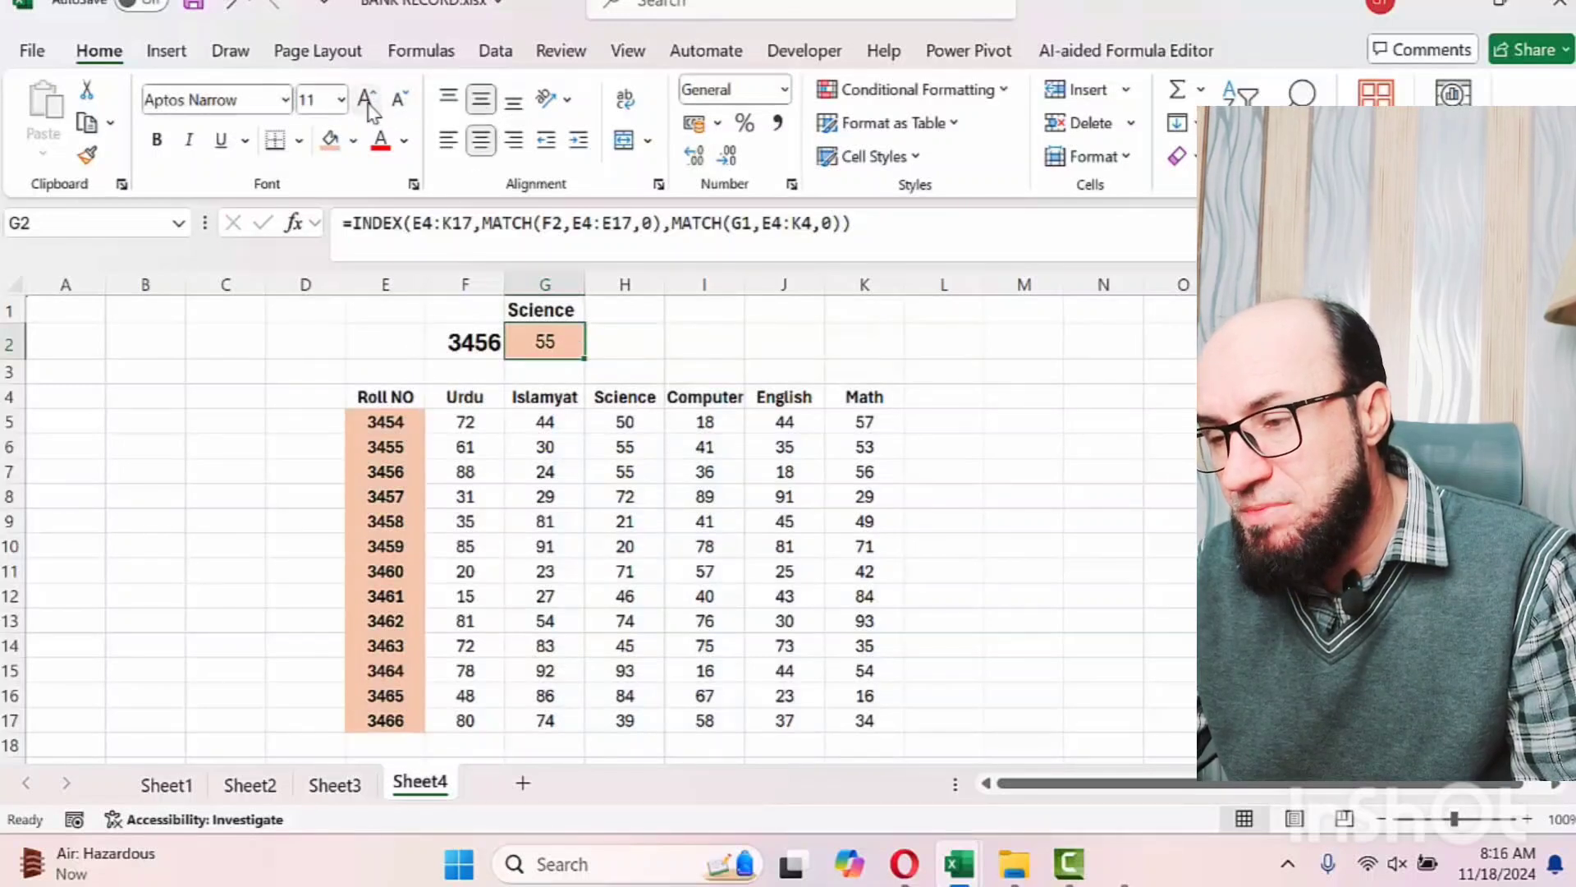
pyautogui.click(367, 99)
pyautogui.click(367, 100)
pyautogui.click(159, 139)
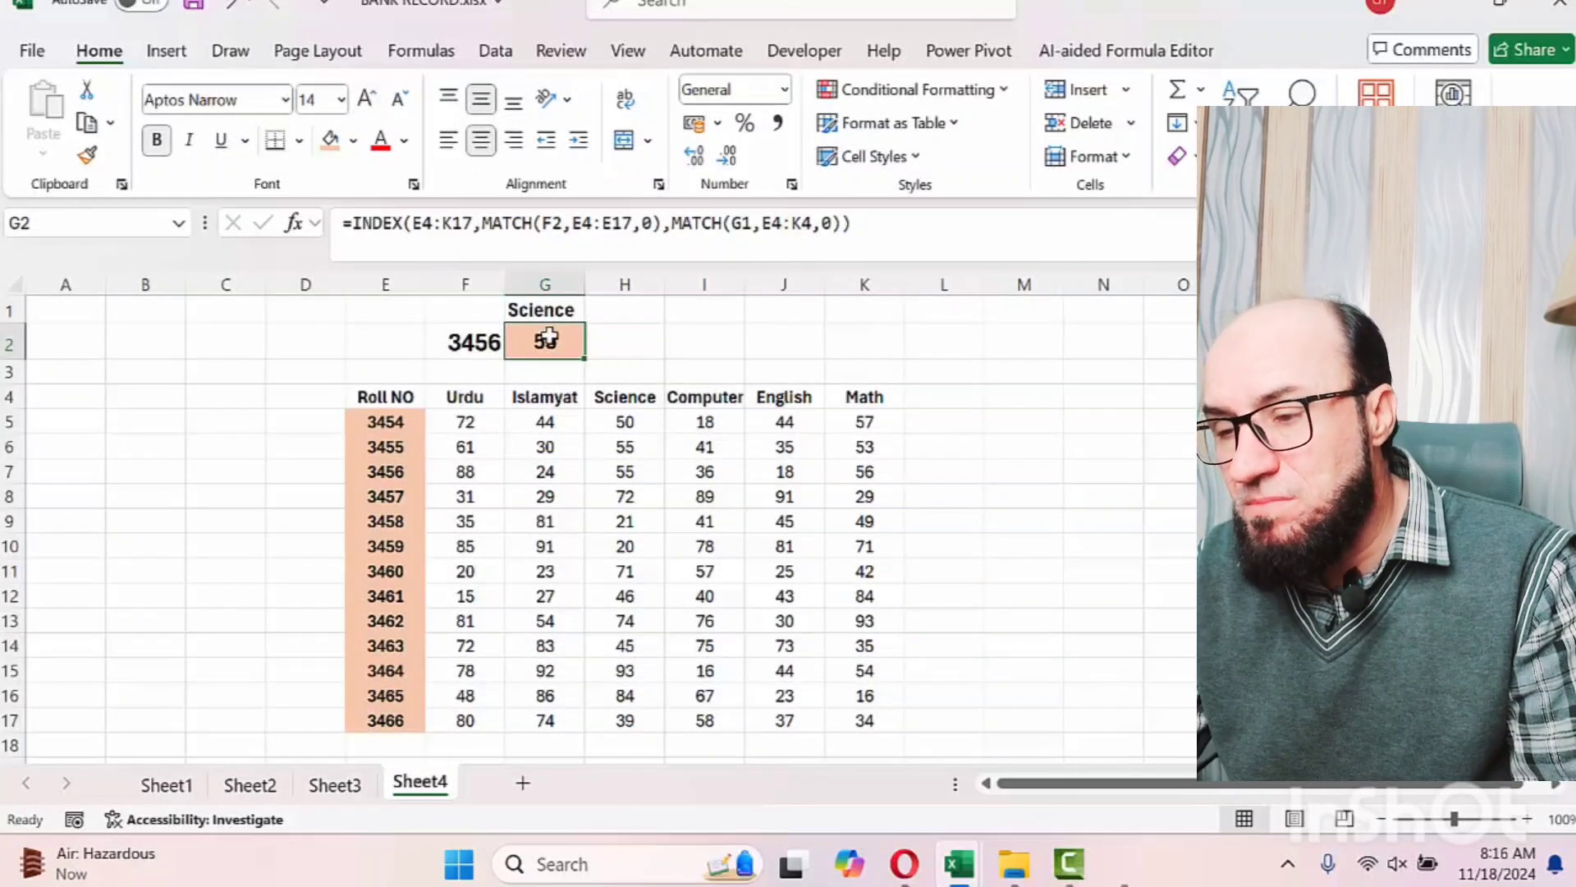
# Check the lookup result in G2 against the Science mark of roll number 3456 in the table
pyautogui.click(493, 339)
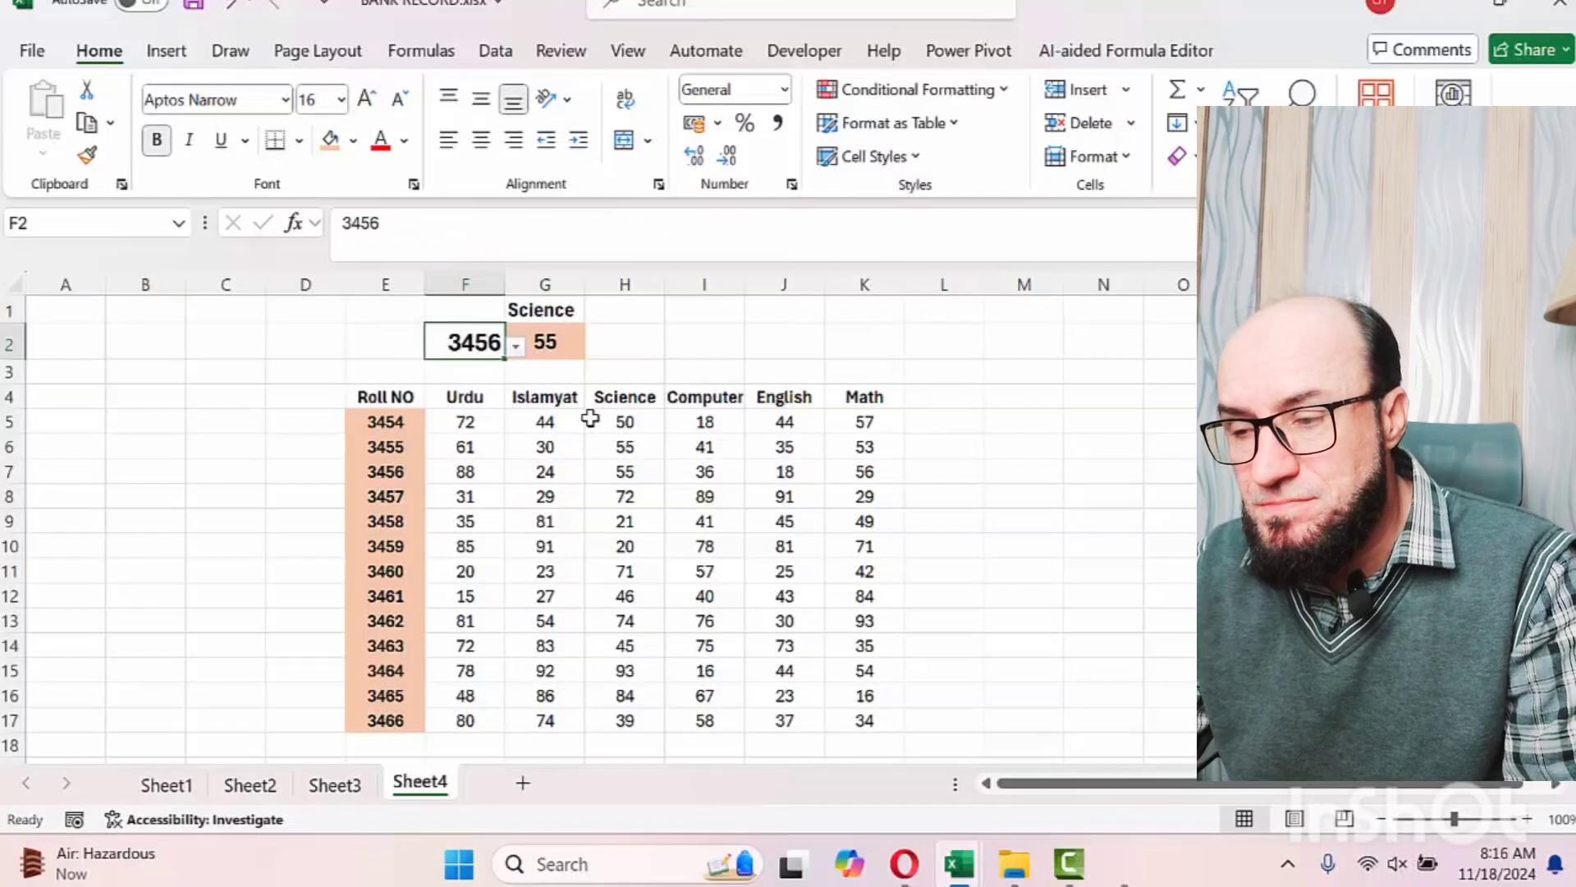
pyautogui.press('Right')
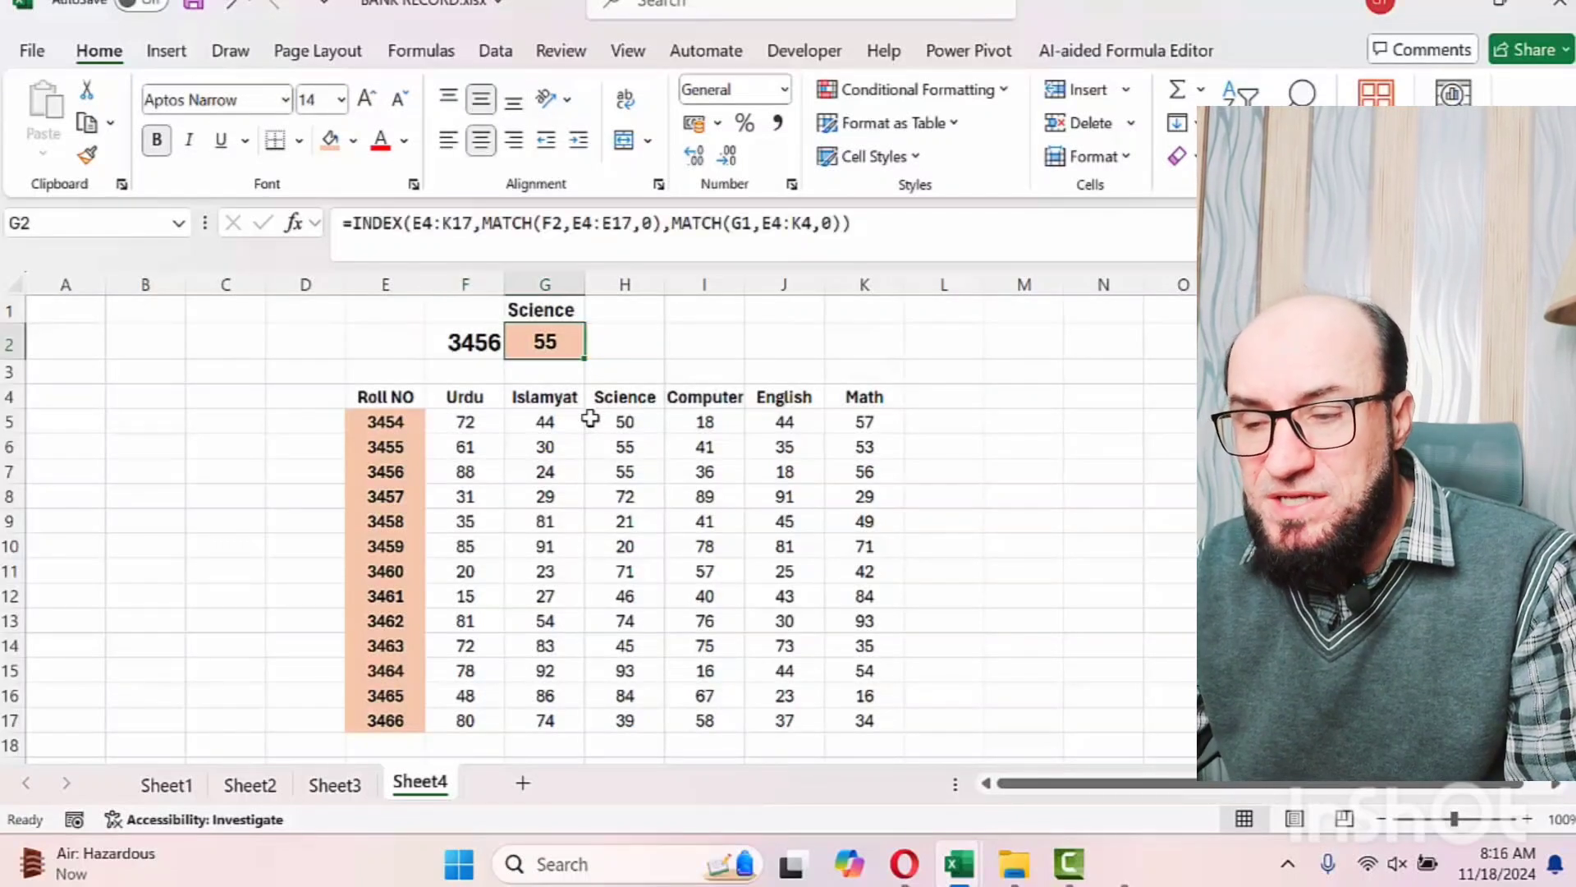
pyautogui.press('Left')
pyautogui.press('Down')
pyautogui.press('Down')
pyautogui.press('Down')
pyautogui.press('Down')
pyautogui.press('Down')
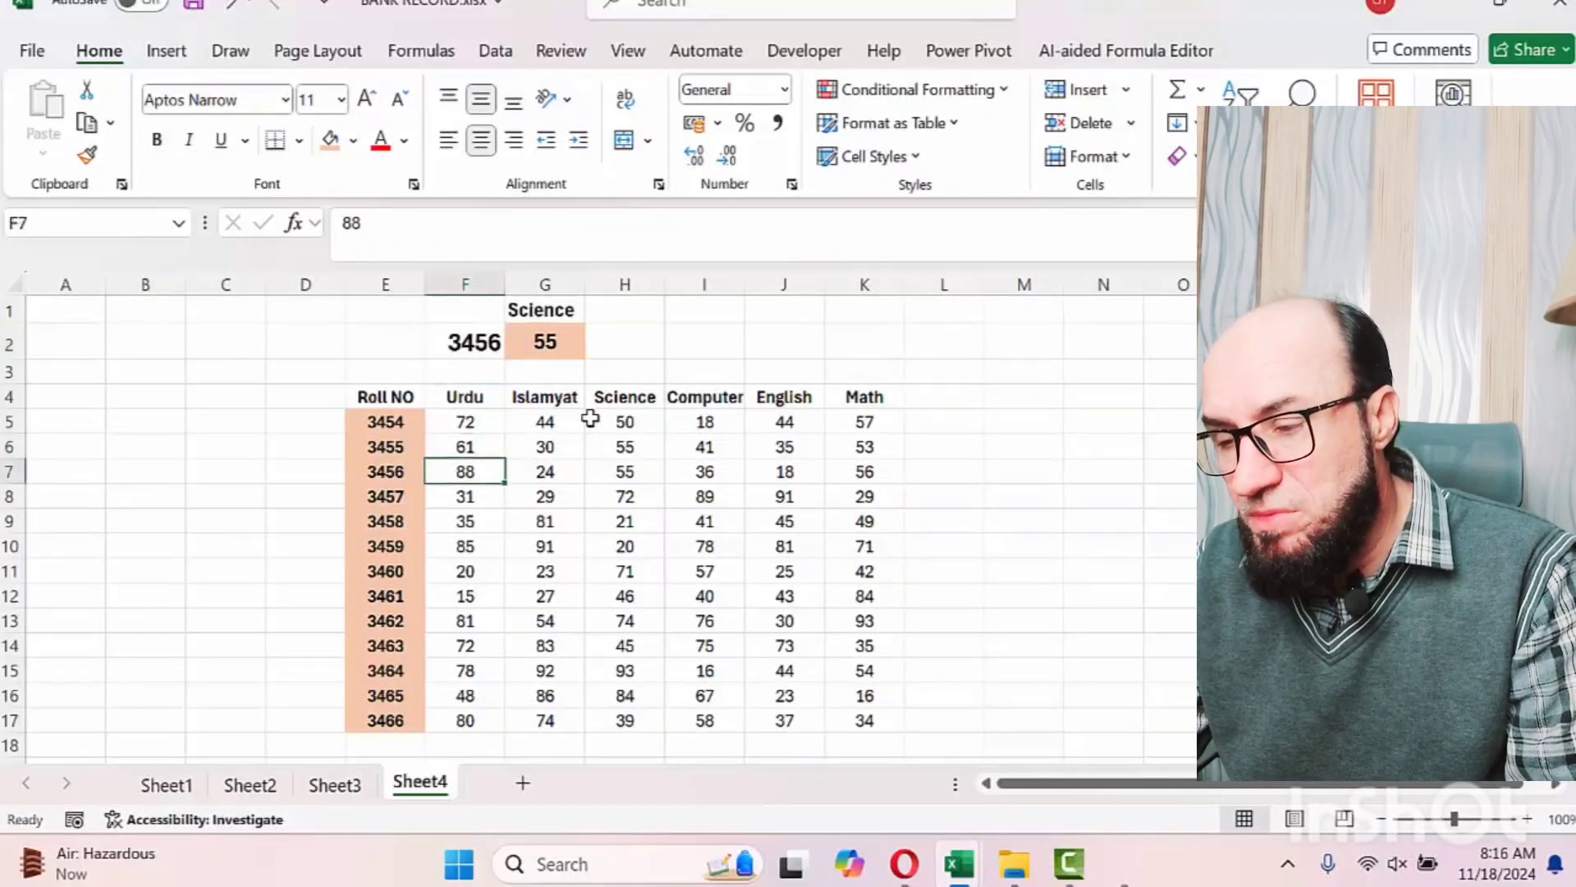
pyautogui.press('Right')
pyautogui.press('Right')
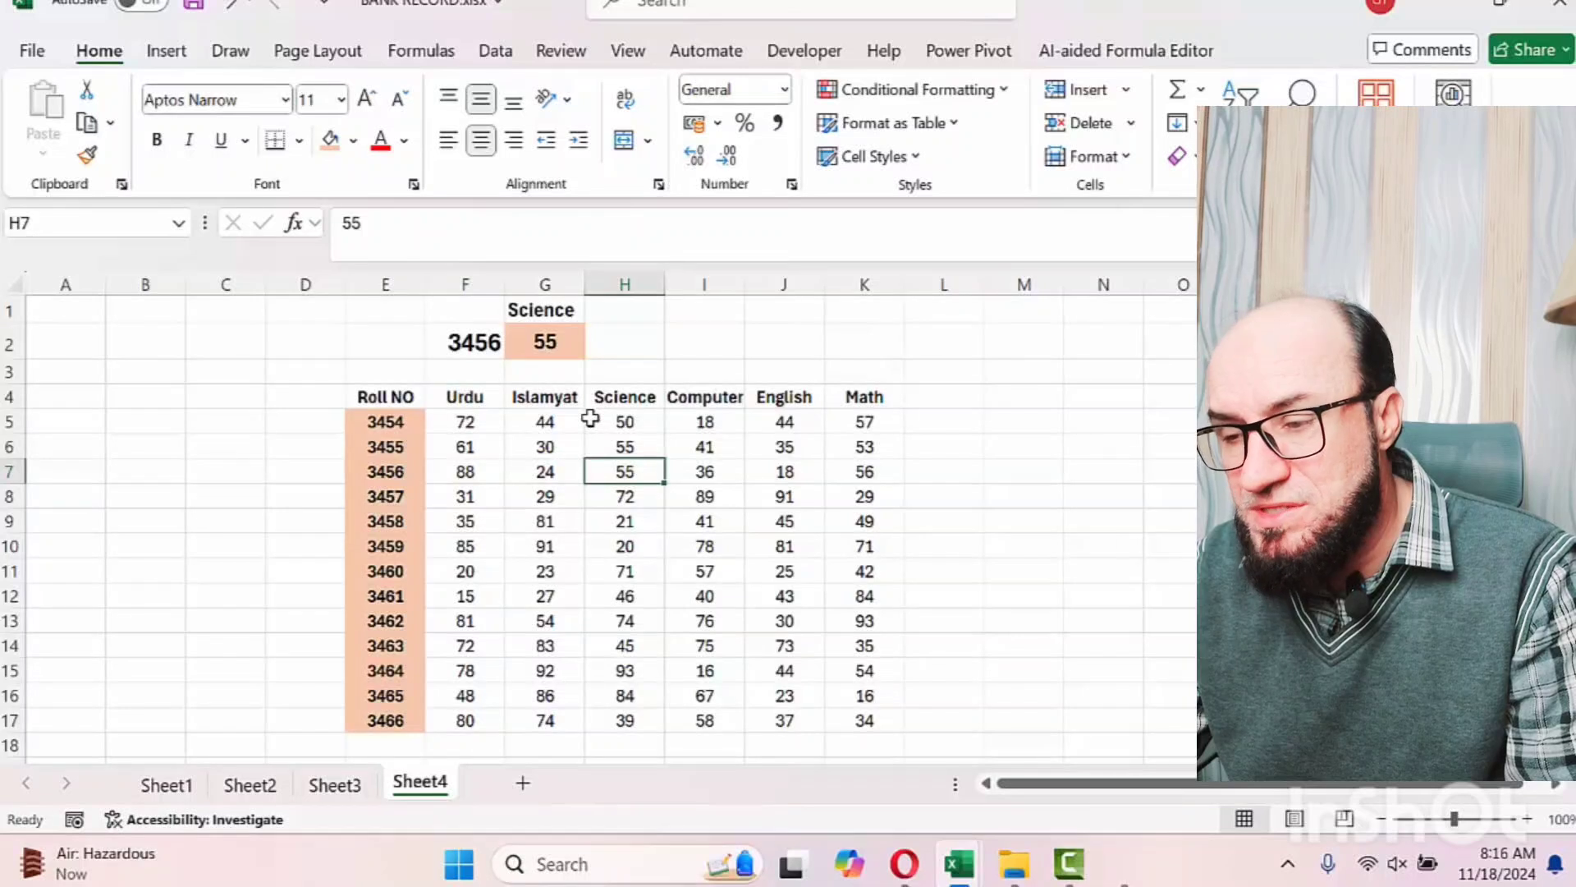
# Switch the subject in G1 to English from its drop-down list and check the result in G2
pyautogui.press('Up')
pyautogui.press('Up')
pyautogui.press('Up')
pyautogui.press('Up')
pyautogui.press('Up')
pyautogui.press('Up')
pyautogui.press('Left')
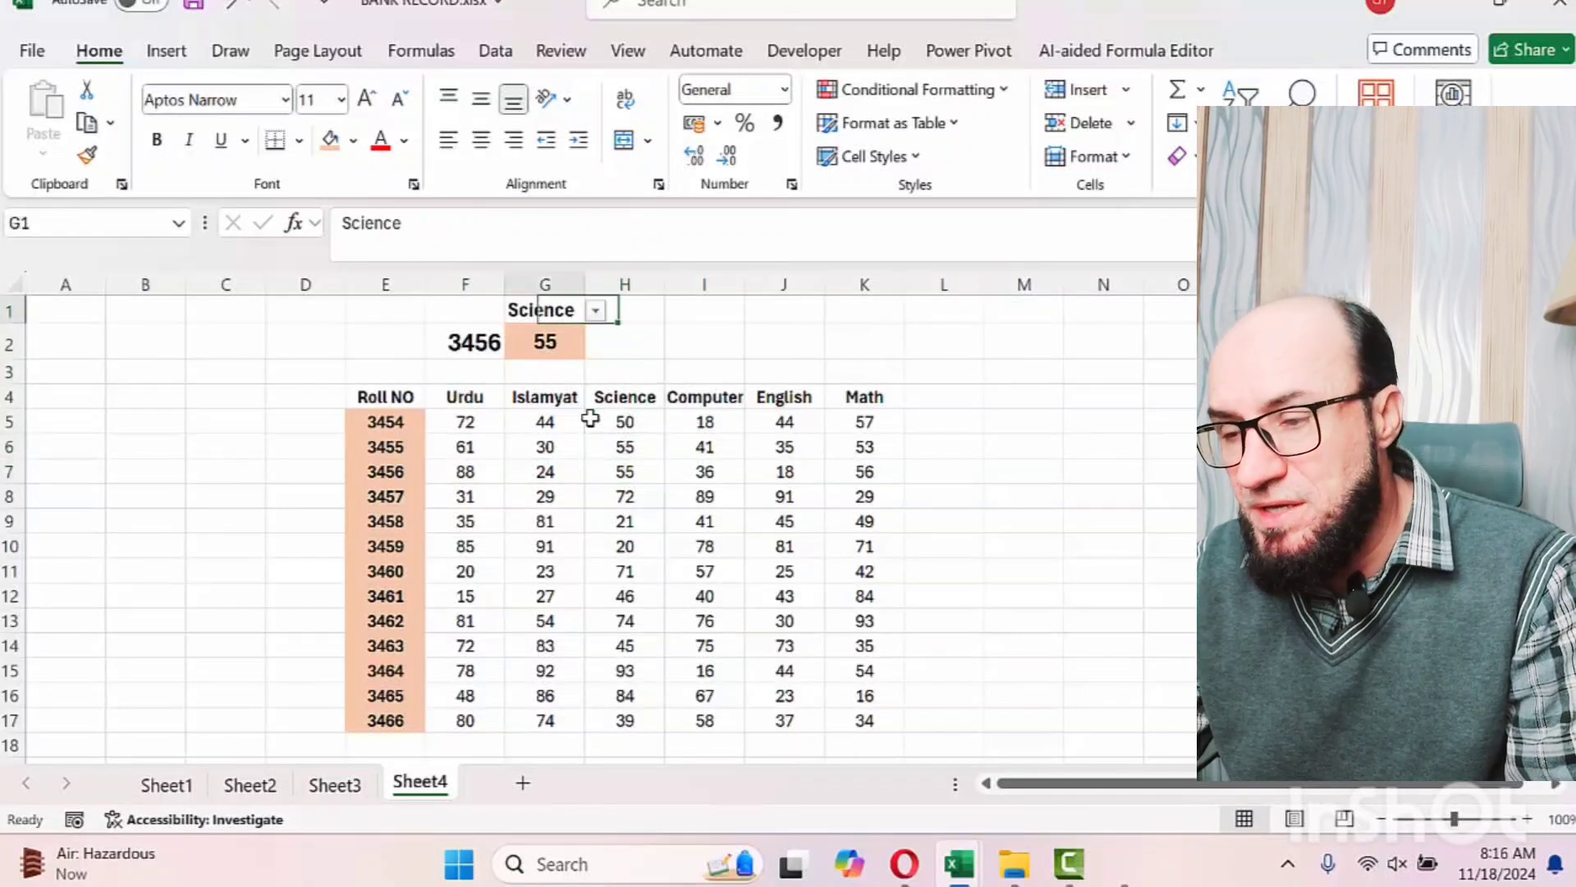
pyautogui.hotkey('alt', 'Down')
pyautogui.press('Down')
pyautogui.press('Down')
pyautogui.press('Return')
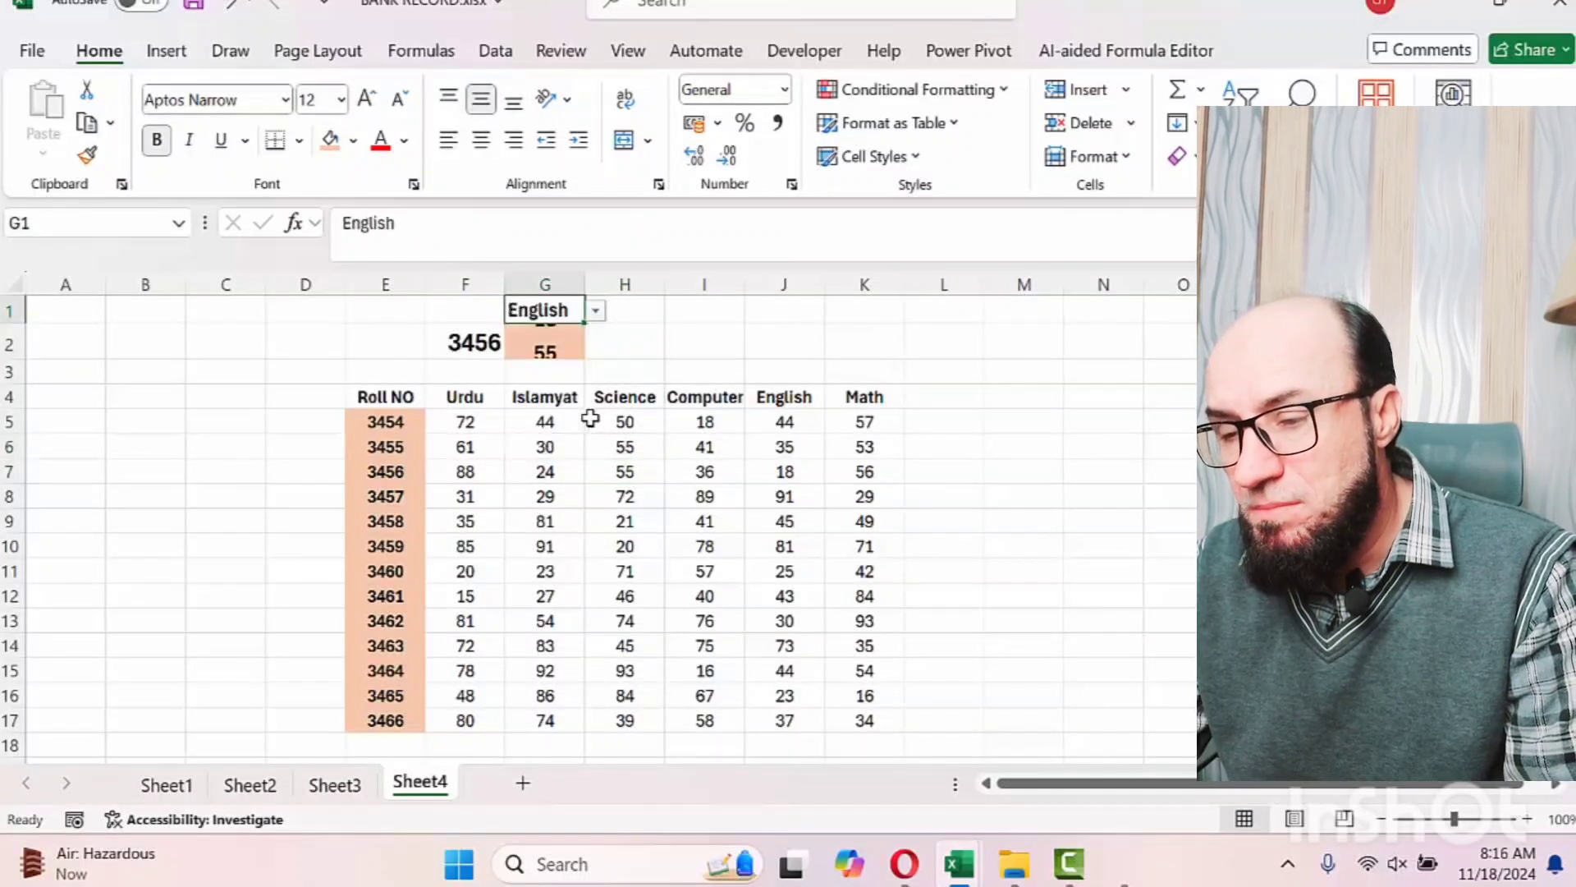
pyautogui.press('Down')
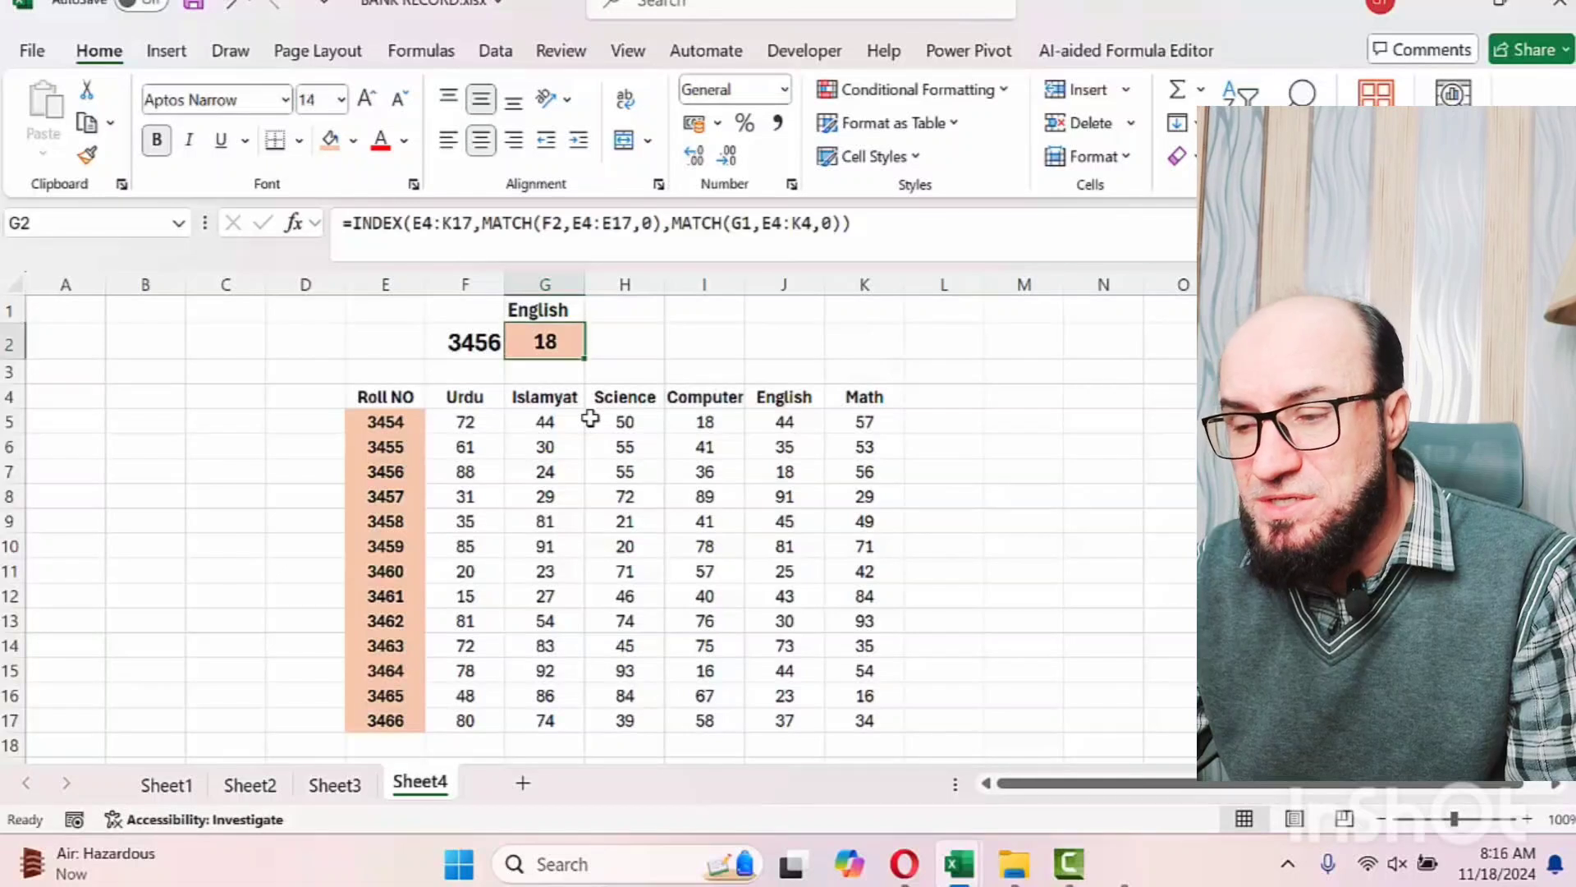
# Switch the roll number in F2 to 3459 from its drop-down list and check the result in G2
pyautogui.press('Up')
pyautogui.press('Left')
pyautogui.press('Down')
pyautogui.hotkey('alt', 'Down')
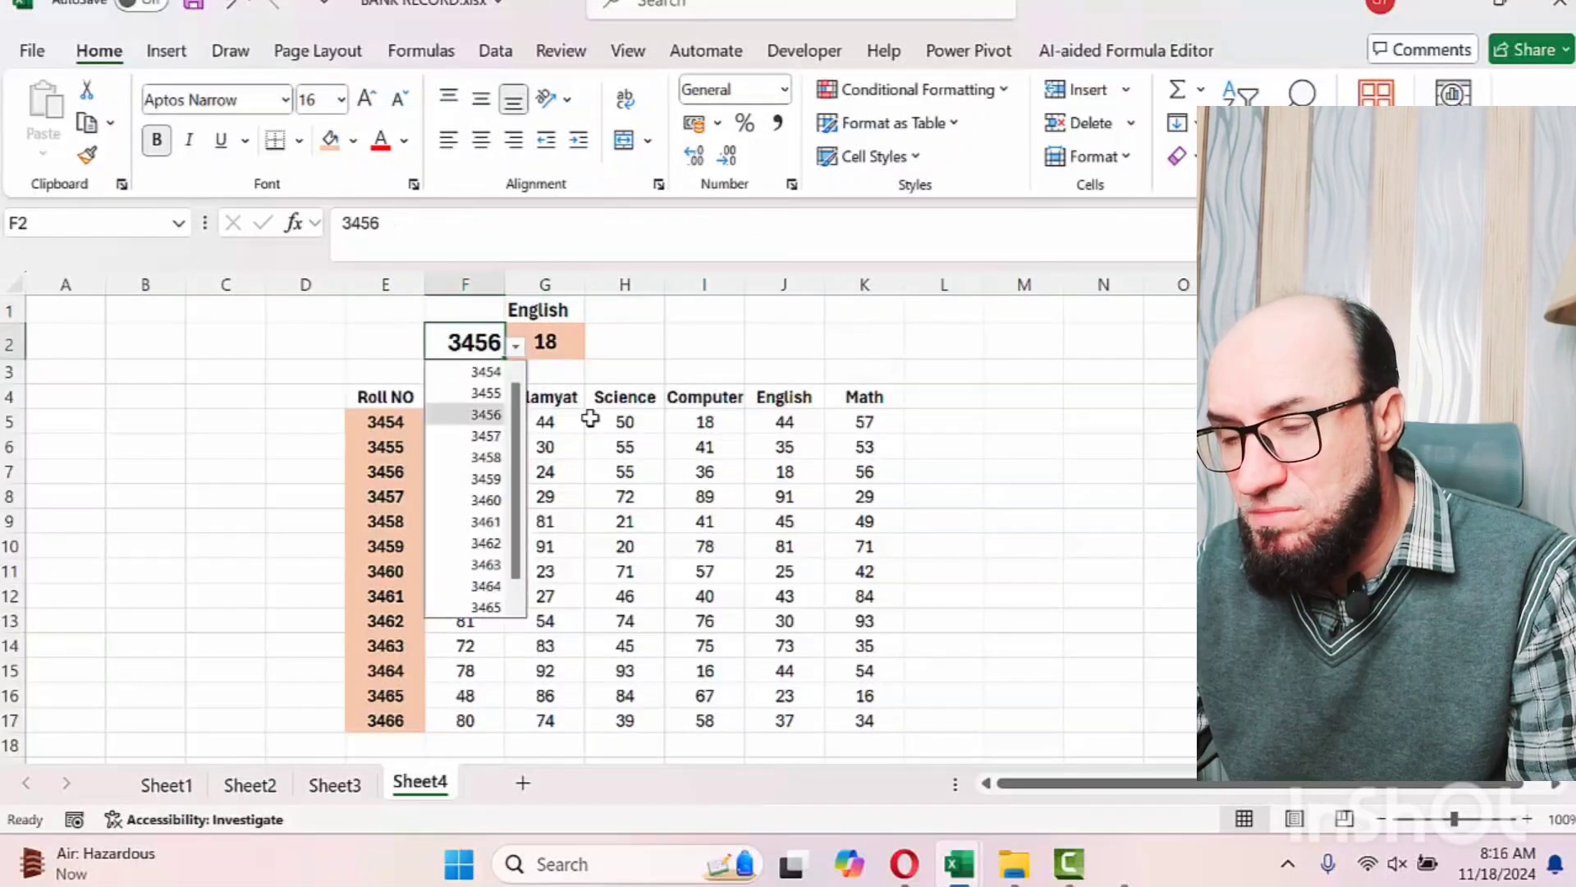
pyautogui.press('Down')
pyautogui.press('Down')
pyautogui.press('Down')
pyautogui.press('Return')
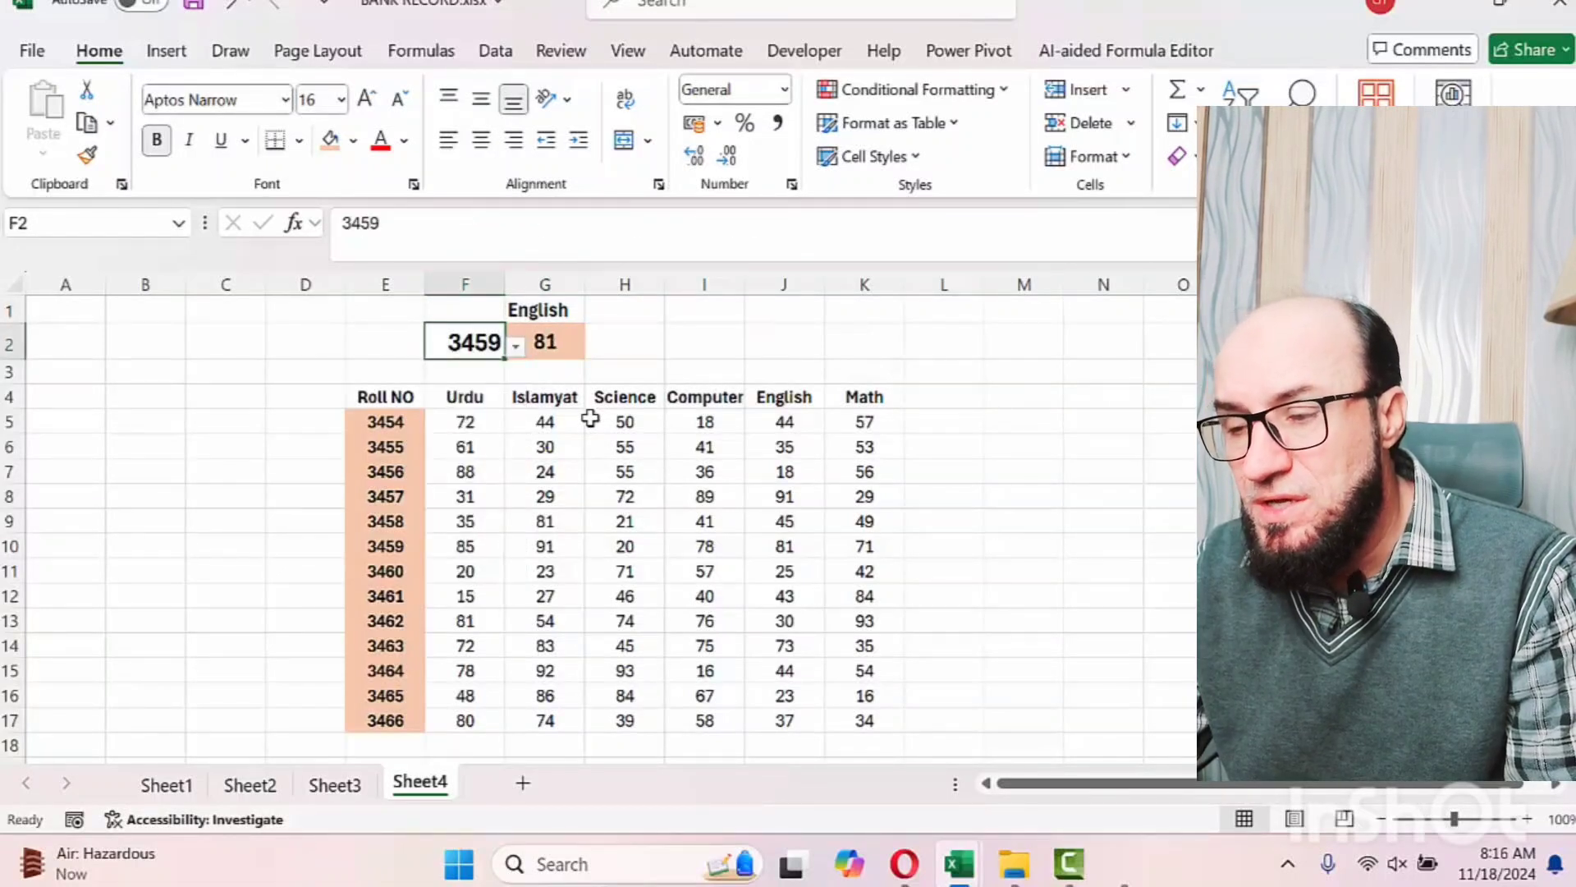
pyautogui.press('Right')
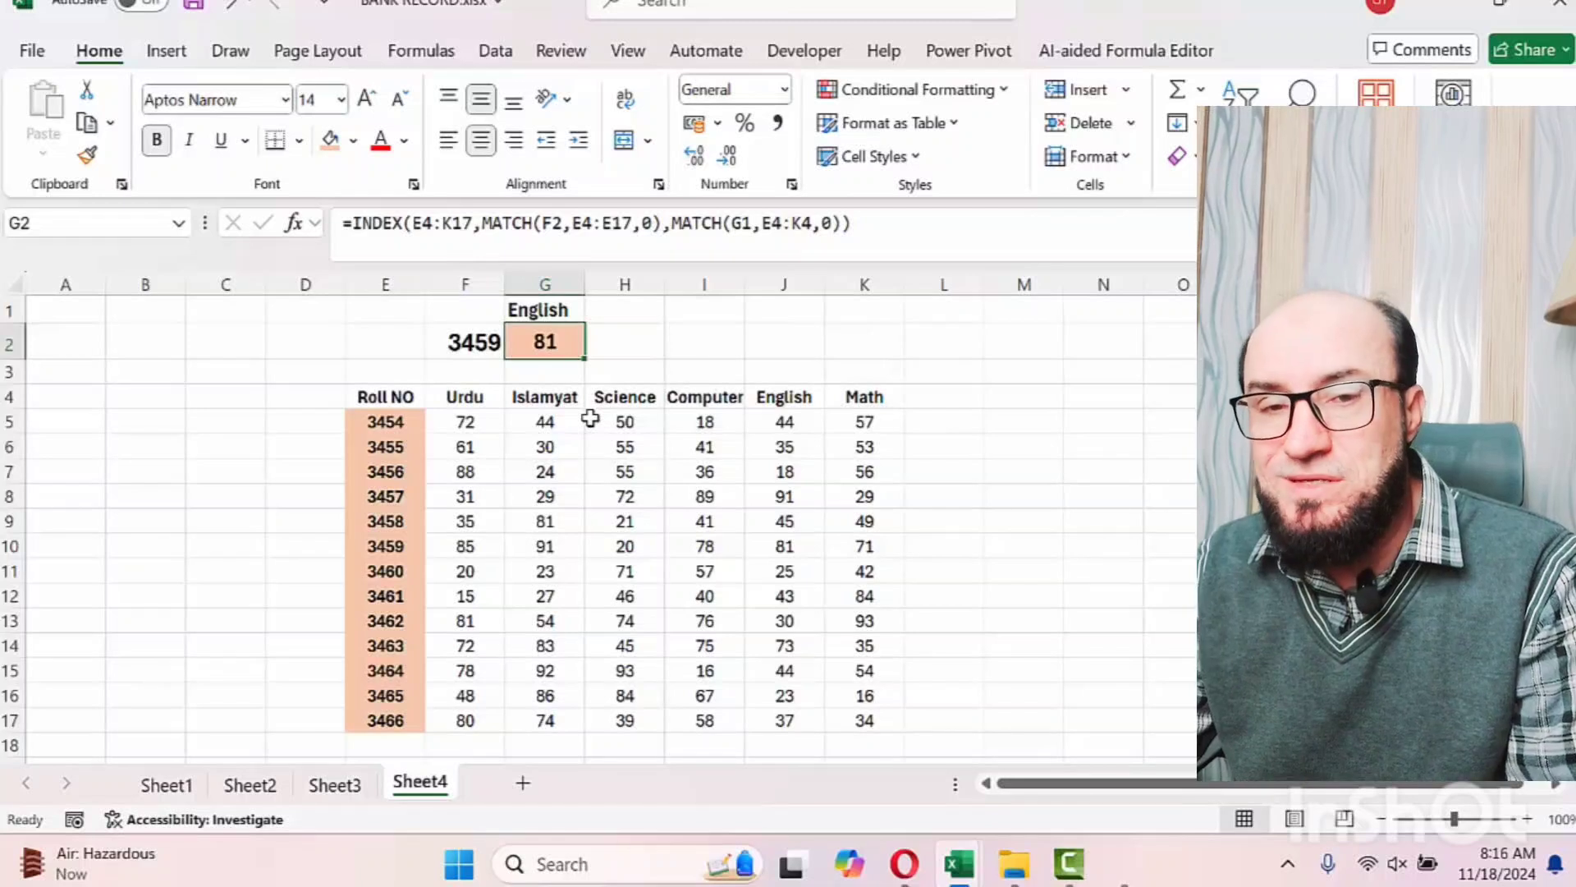
# Select the whole marks table E4:K17, including its headings and roll numbers
pyautogui.press('Down')
pyautogui.press('Down')
pyautogui.press('Left')
pyautogui.press('Left')
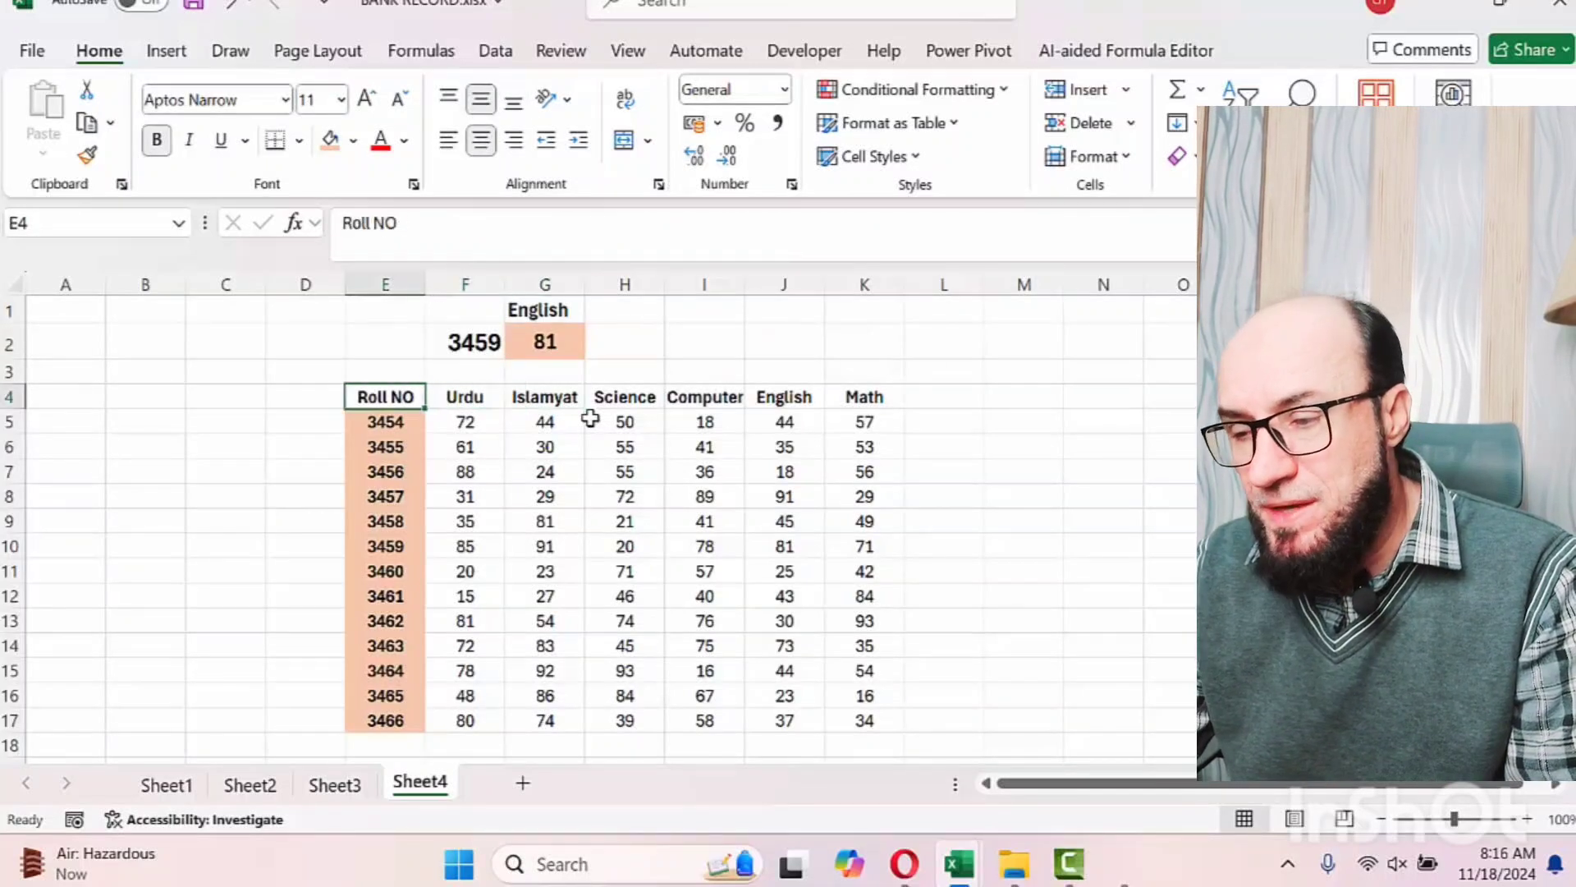
pyautogui.hotkey('ctrl', 'shift', 'Down')
pyautogui.hotkey('ctrl', 'shift', 'Right')
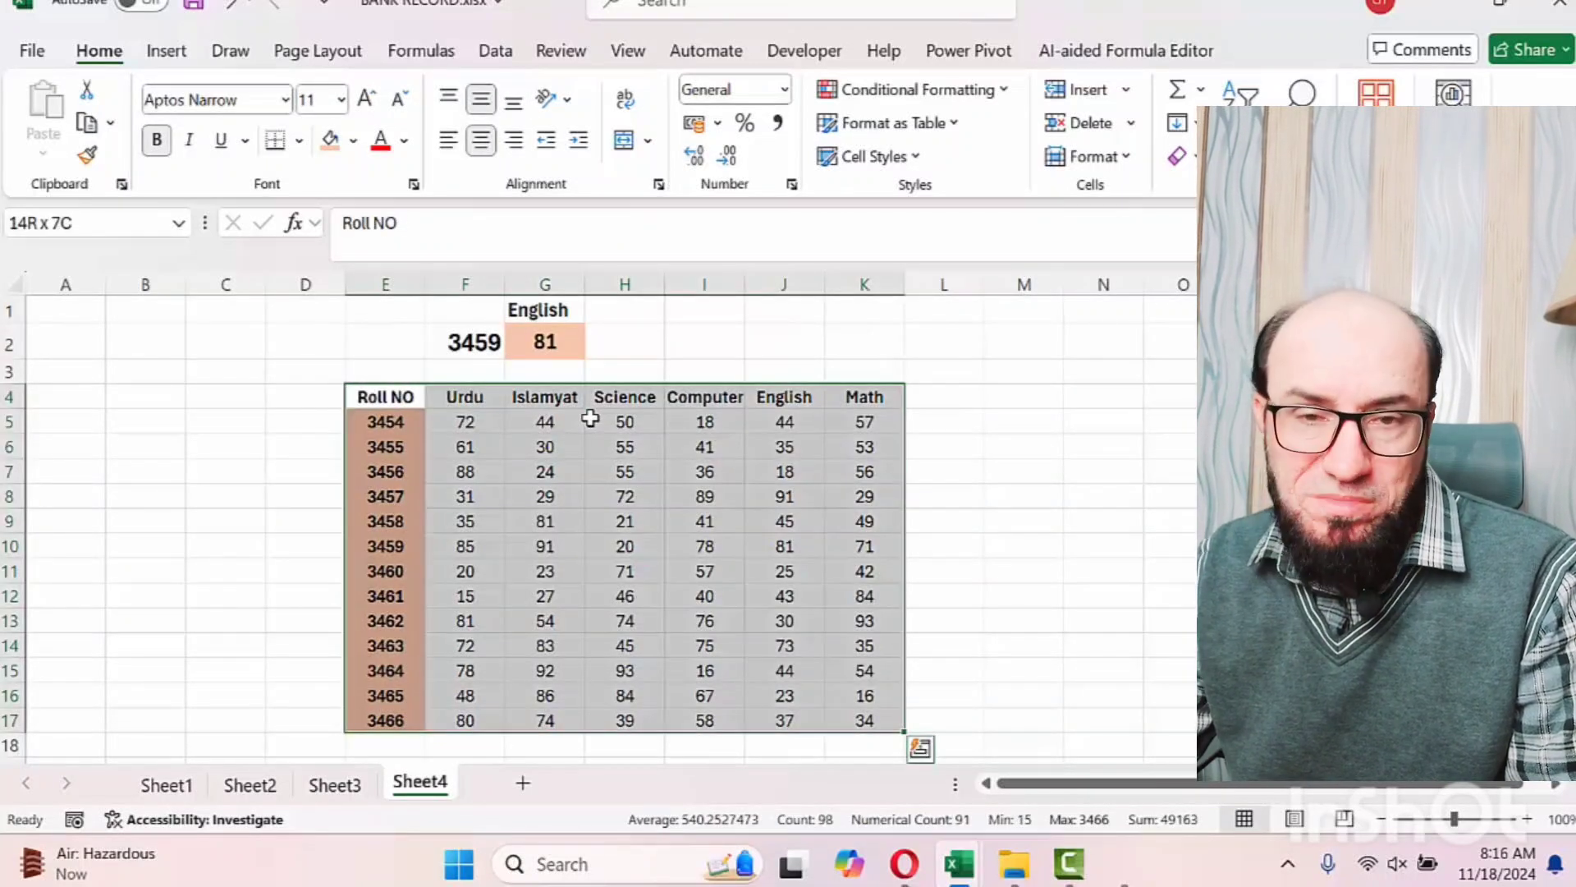